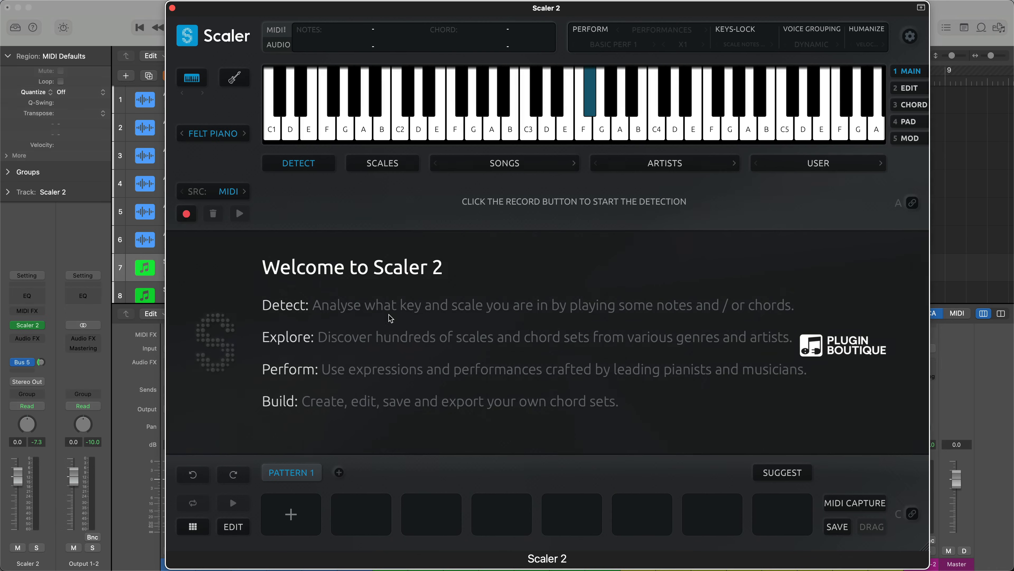
Load the C Minor scale from the scale library
left_click(383, 163)
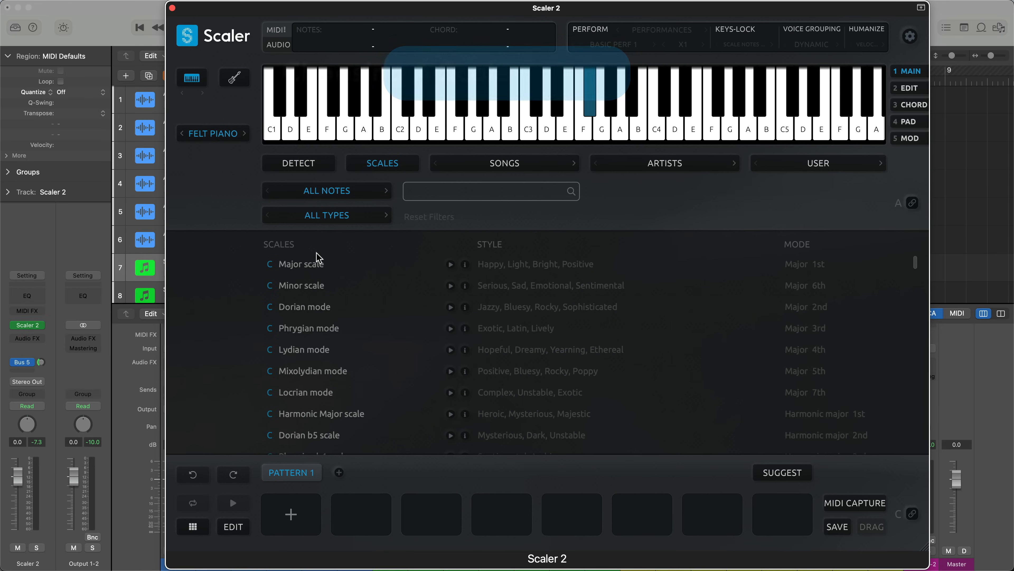
left_click(297, 286)
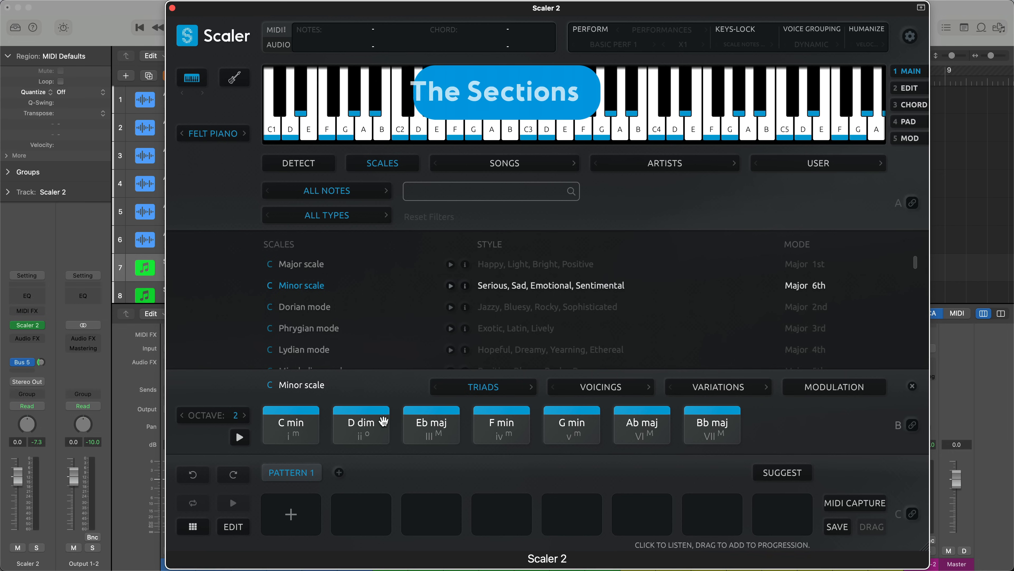
Audition the C min, Eb maj, F min and G min triads of the C Minor scale in different orders
left_click(292, 423)
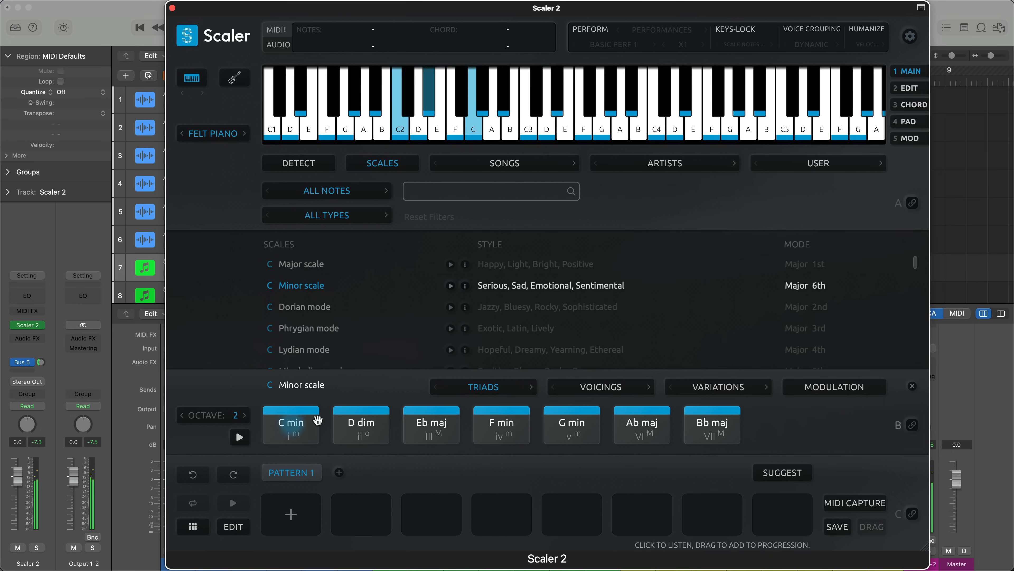
left_click(425, 429)
left_click(515, 430)
left_click(562, 431)
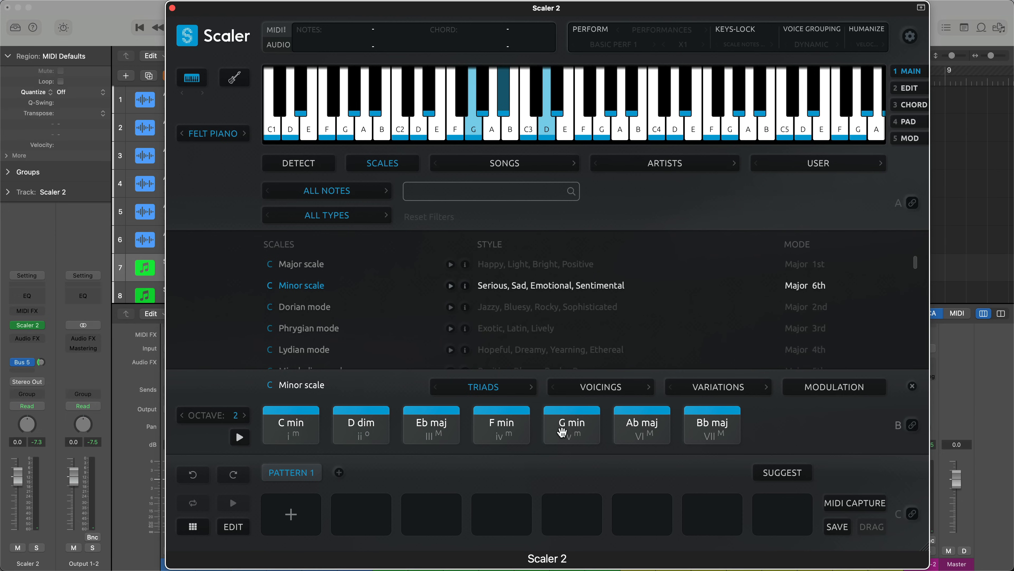
left_click(333, 412)
left_click(293, 423)
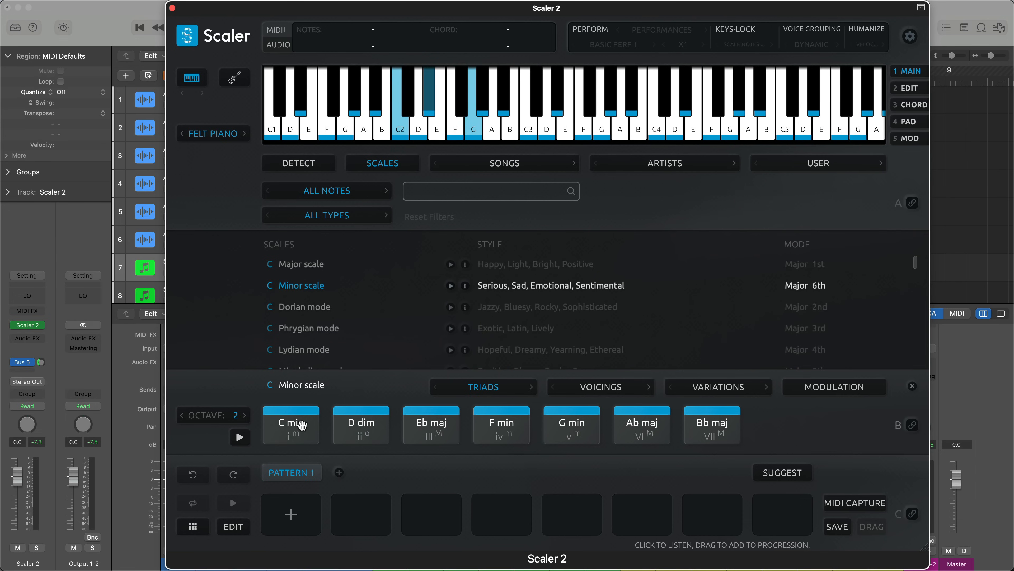
left_click(419, 425)
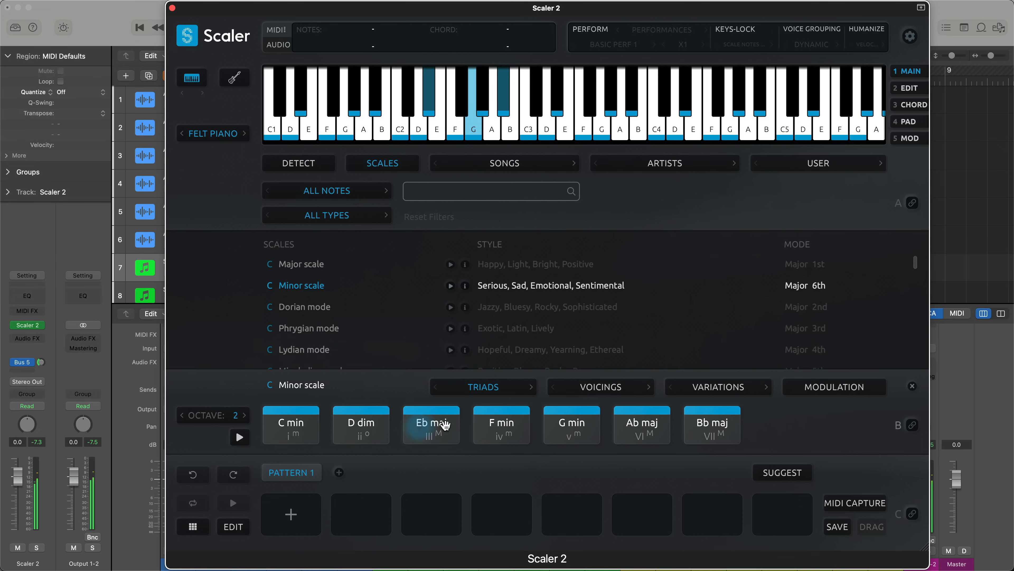
left_click(499, 431)
left_click(553, 437)
left_click(567, 435)
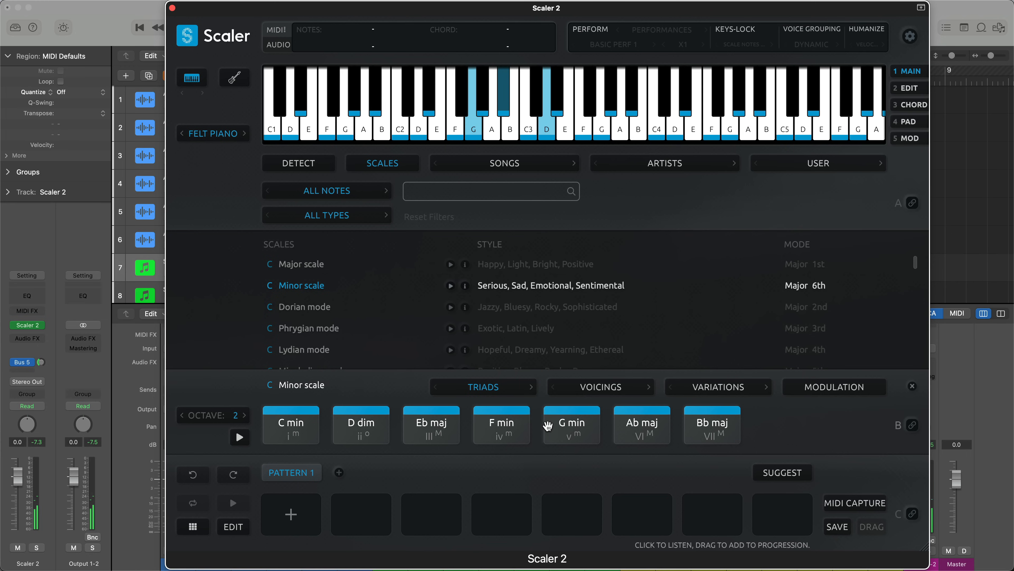
left_click(484, 431)
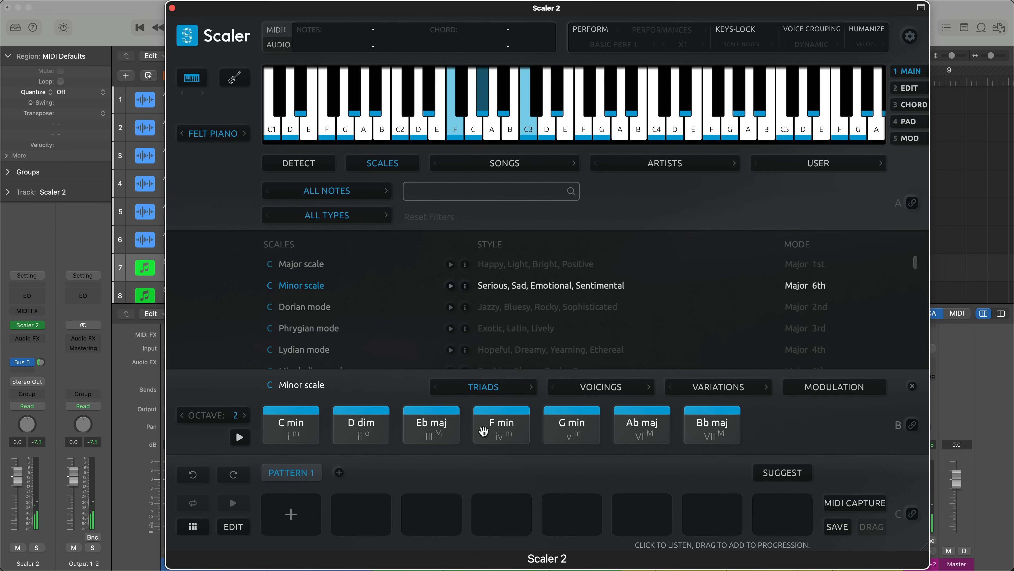
Enable MIDI binding for section B and set the scale chords to 7ths, auditioning C min7, D min7(b5) and Eb maj7
left_click(912, 426)
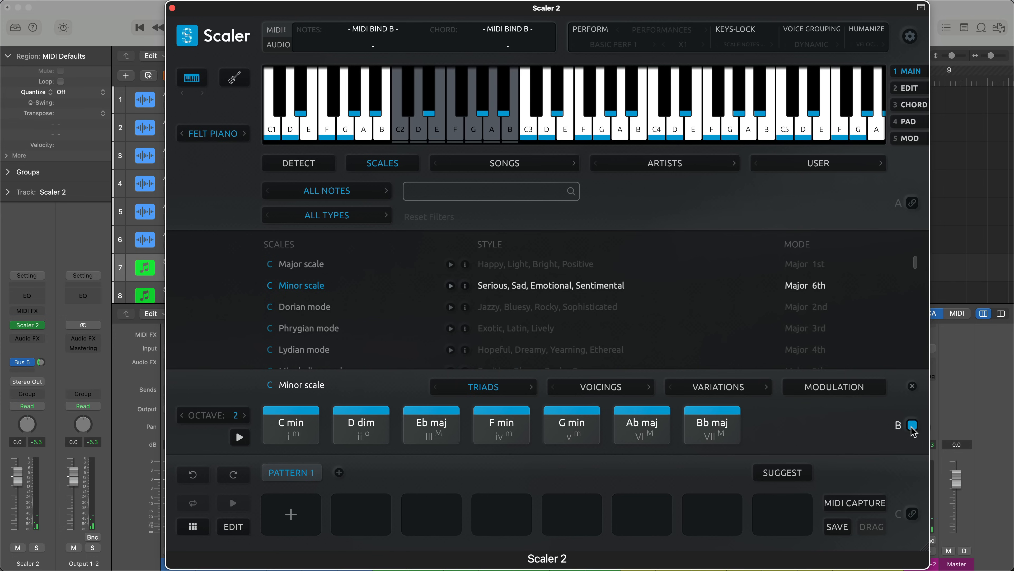
left_click(532, 387)
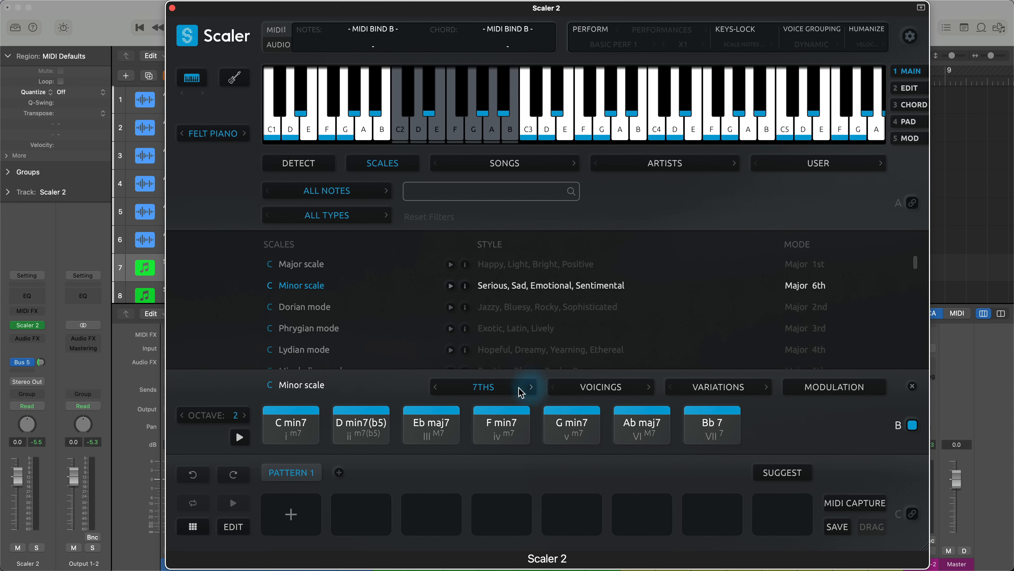
left_click(292, 425)
left_click(367, 423)
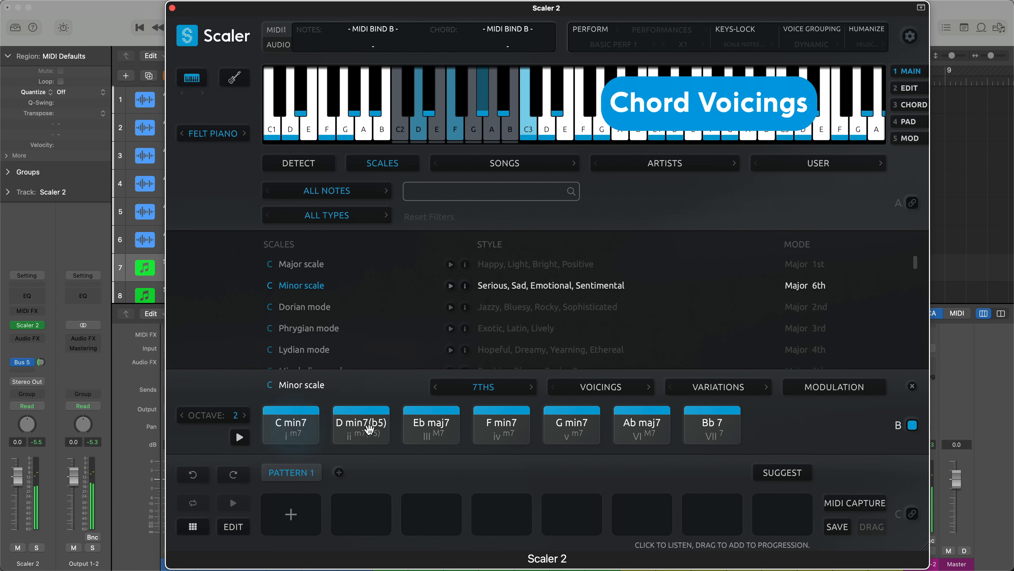
left_click(423, 431)
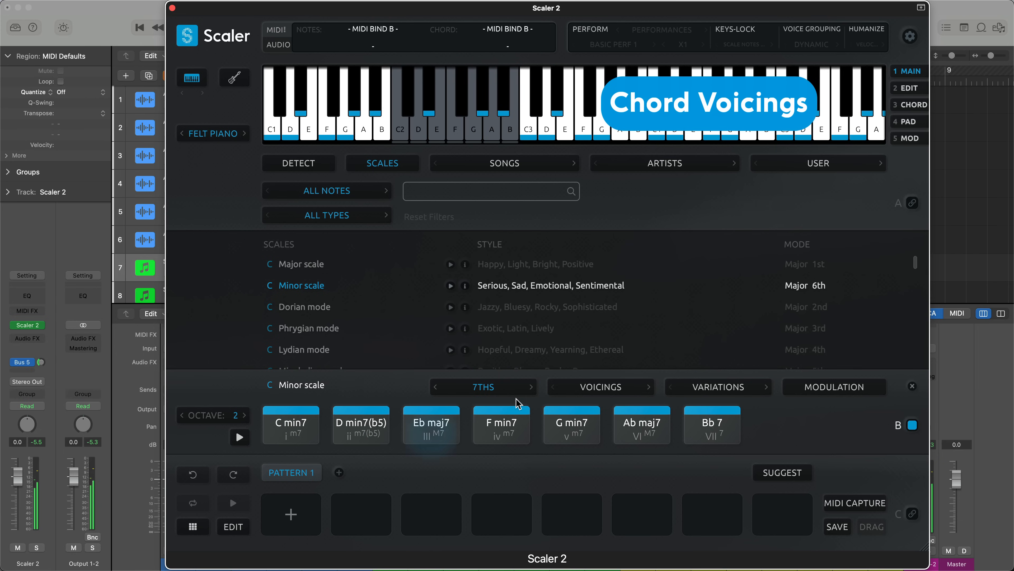
Audition the C and D chords of the scale as 9ths, and return the chord type to Triads
left_click(532, 387)
left_click(297, 430)
left_click(351, 430)
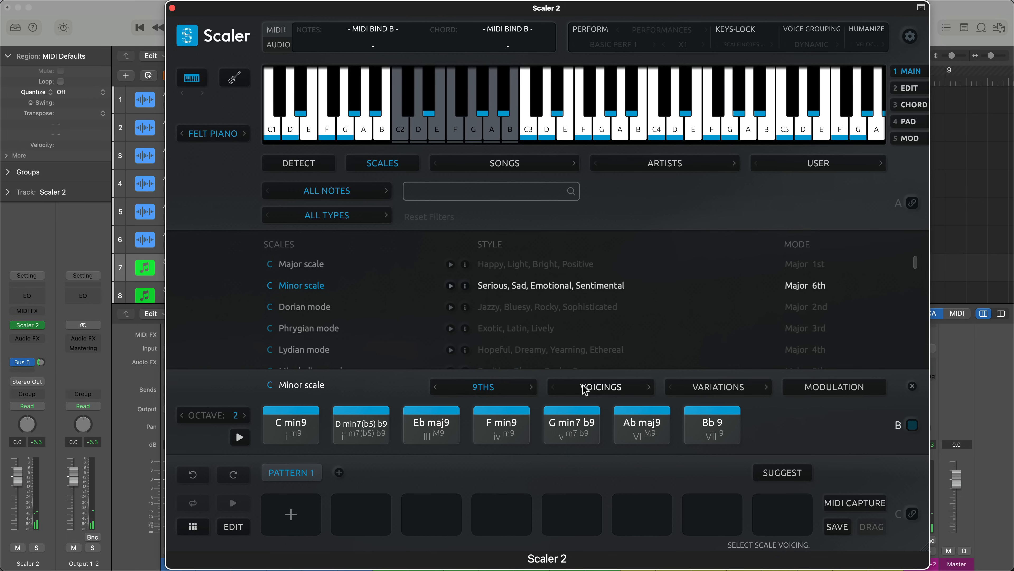
left_click(505, 388)
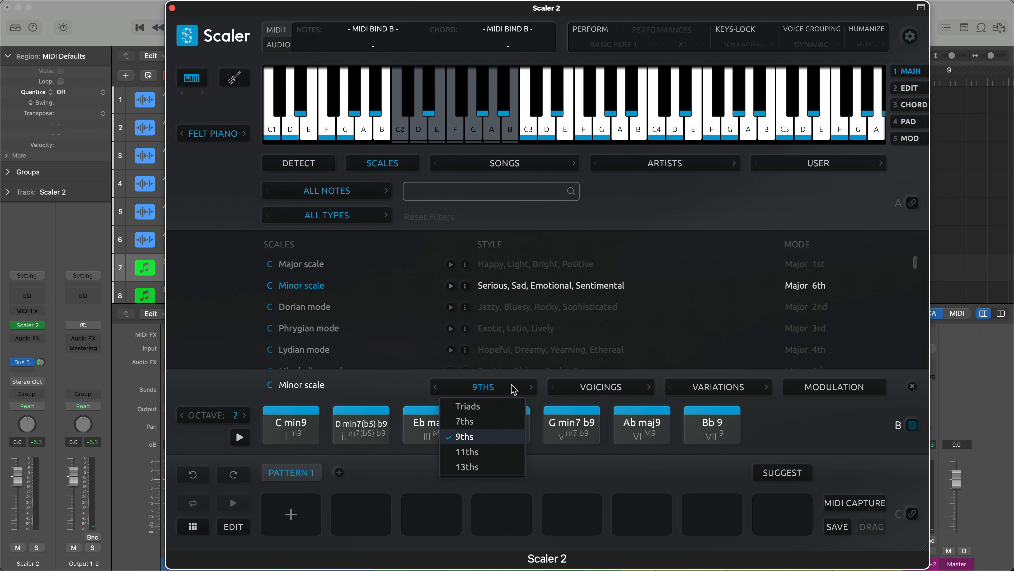
left_click(483, 405)
Apply Voicing 1 to the scale chords and audition C min, Eb maj, F min, Ab maj and G min
left_click(583, 388)
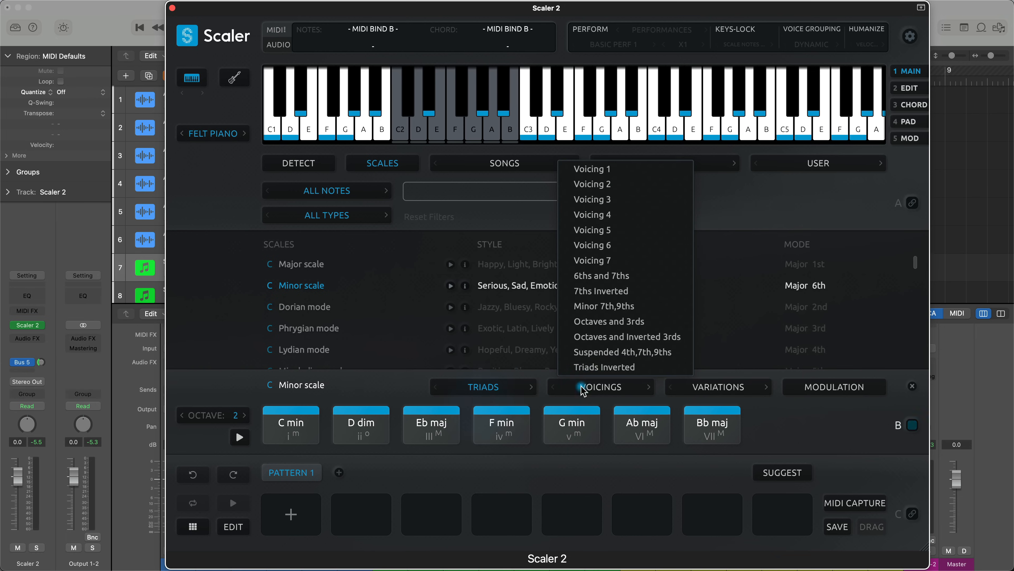
left_click(599, 168)
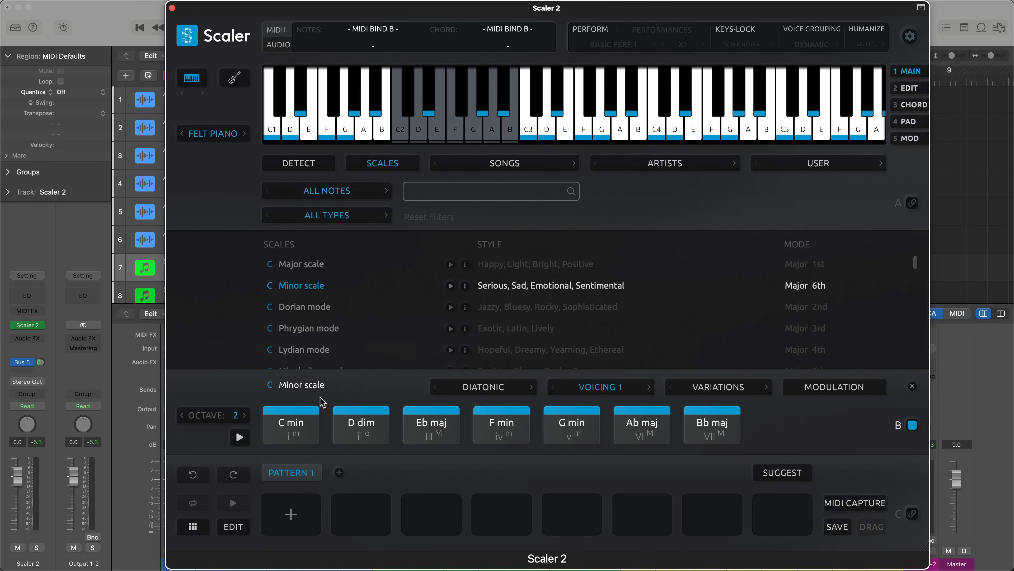
left_click(298, 419)
left_click(427, 428)
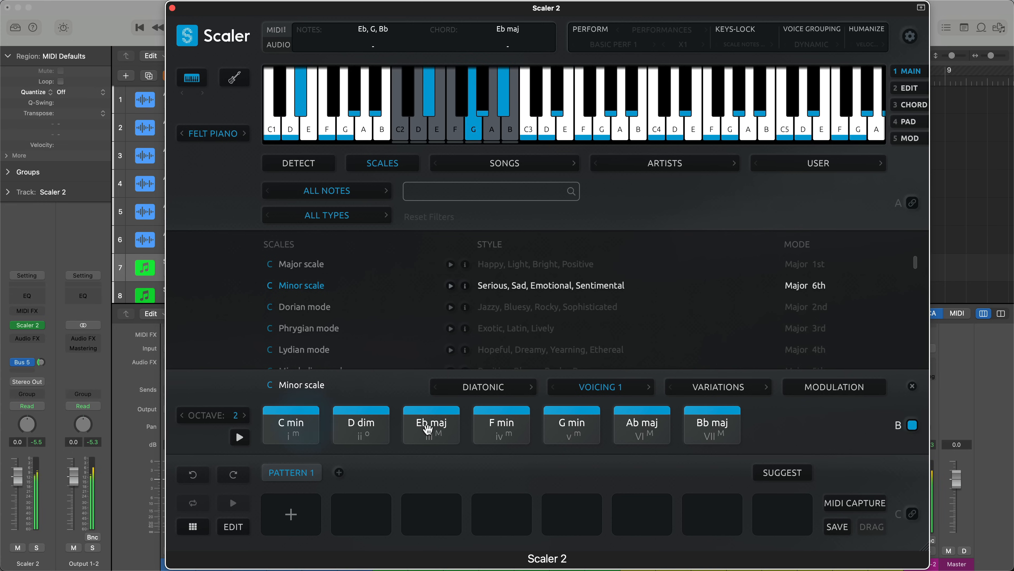
left_click(499, 425)
left_click(639, 427)
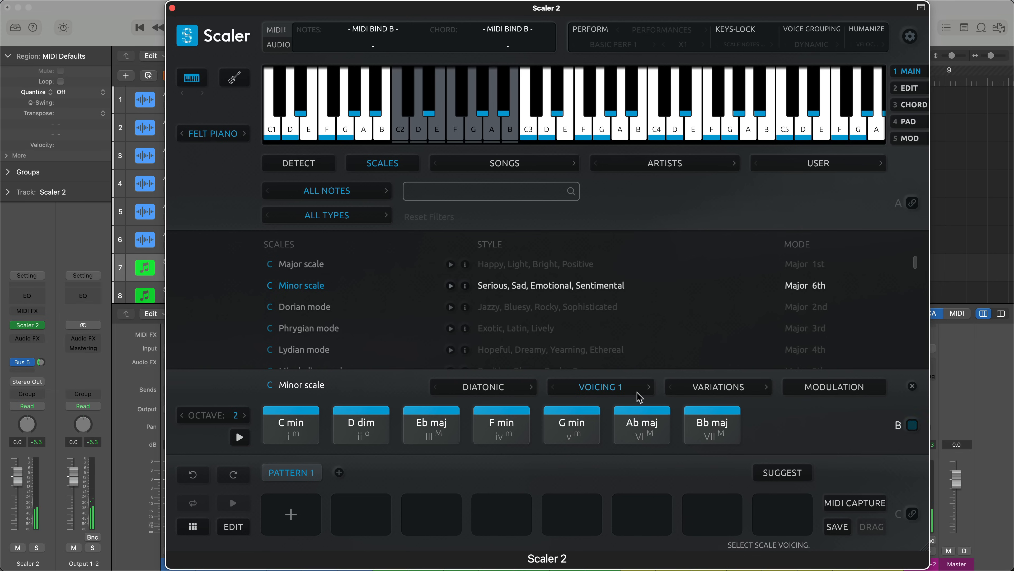
left_click(302, 431)
left_click(499, 433)
left_click(590, 424)
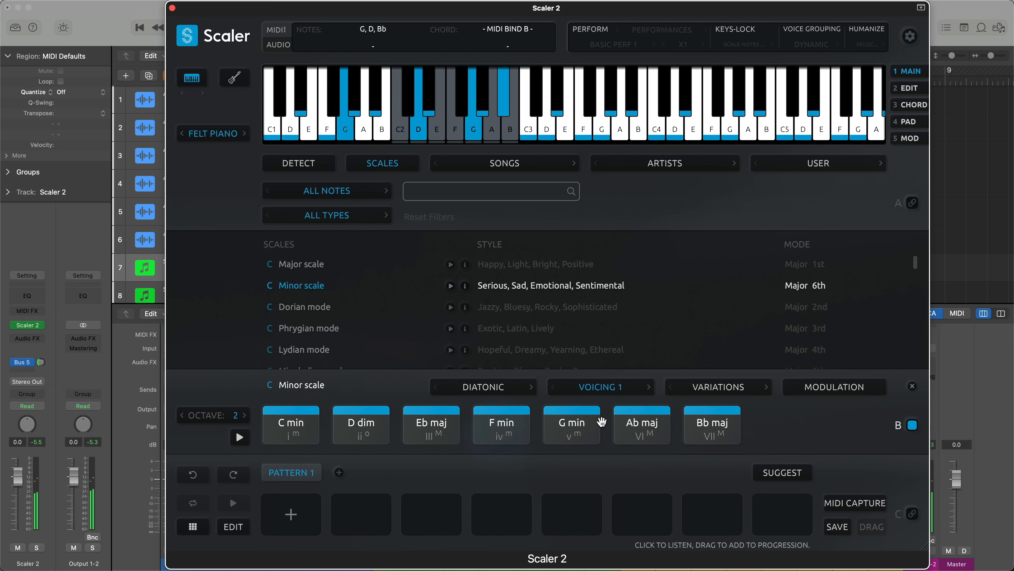
Change the chord voicing to Voicing 2 and audition C min, F min and G min
left_click(649, 387)
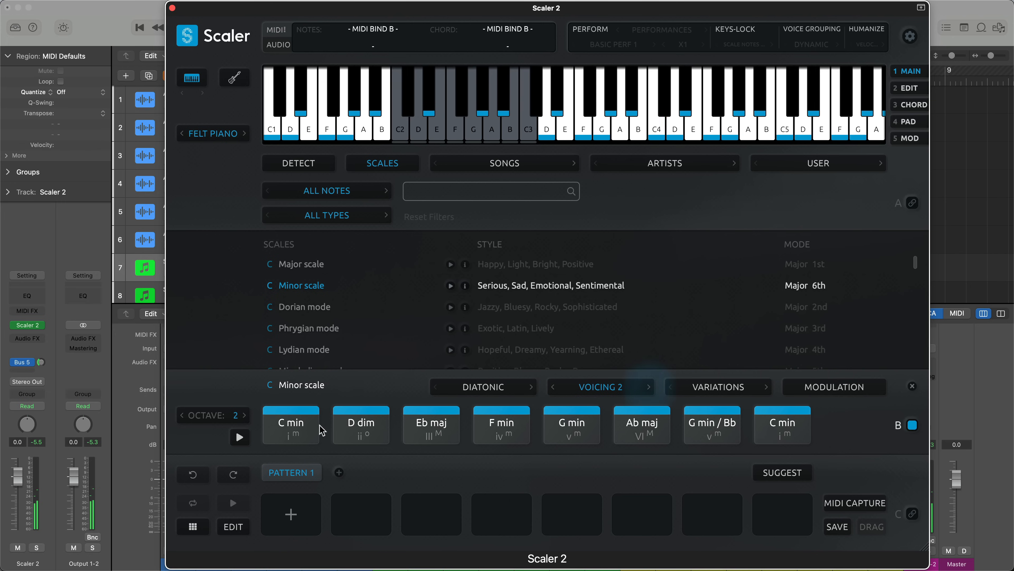
left_click(293, 424)
left_click(502, 428)
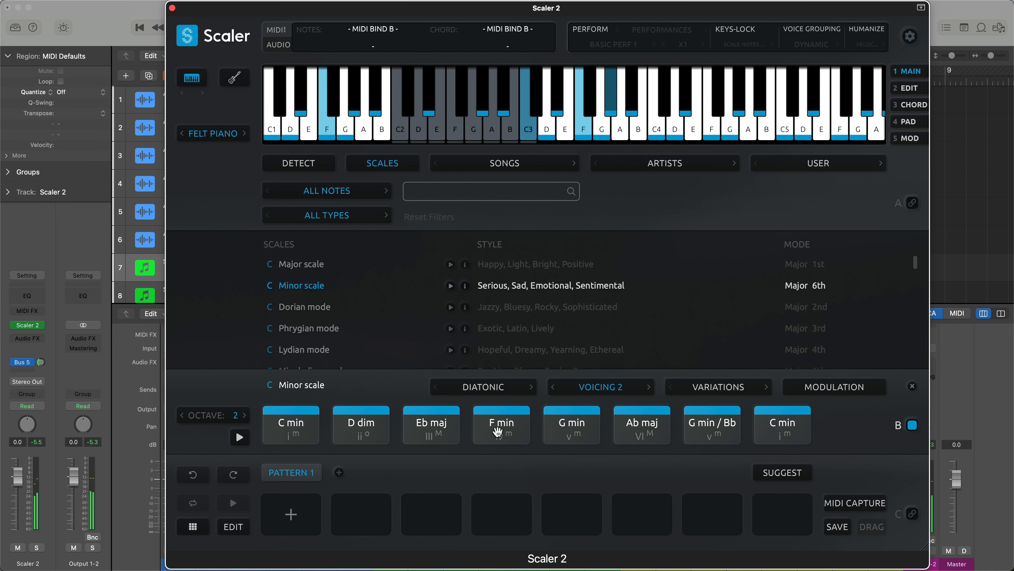
left_click(569, 429)
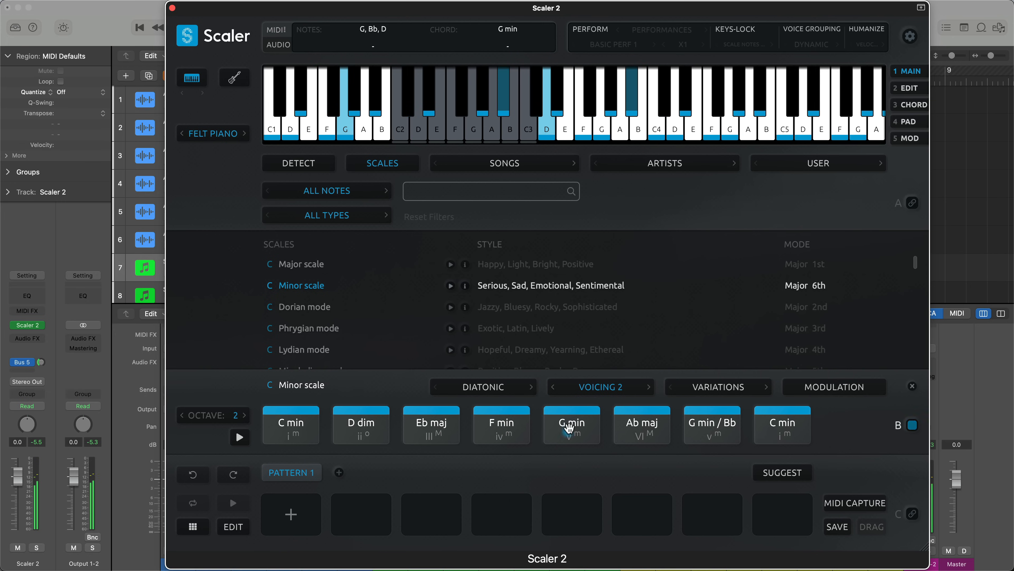
Apply the 6ths and 7ths voicing and audition C min7, Eb maj7, F min6 and G min7
left_click(600, 386)
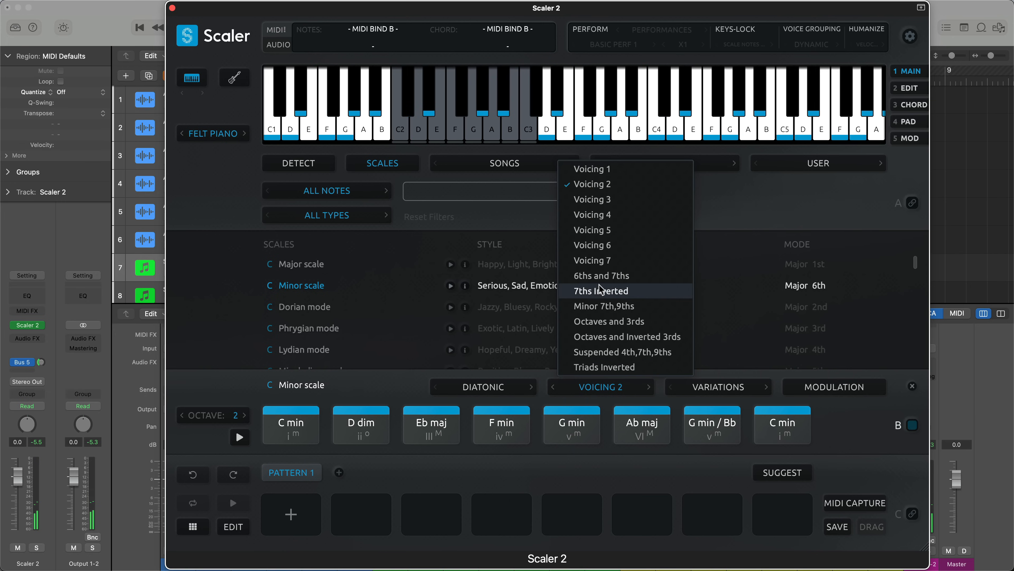
left_click(600, 275)
left_click(286, 426)
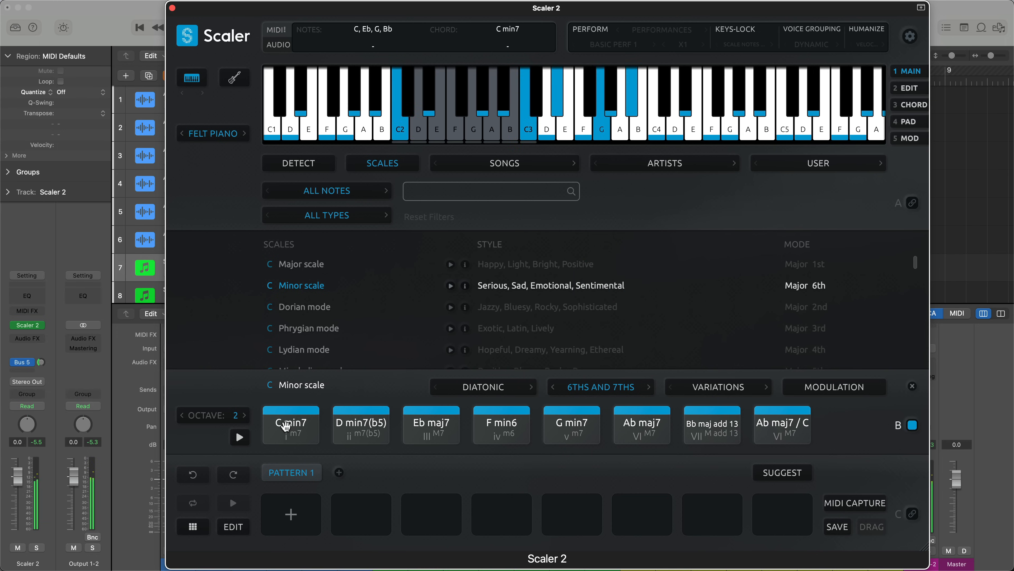
left_click(430, 430)
left_click(509, 430)
left_click(567, 431)
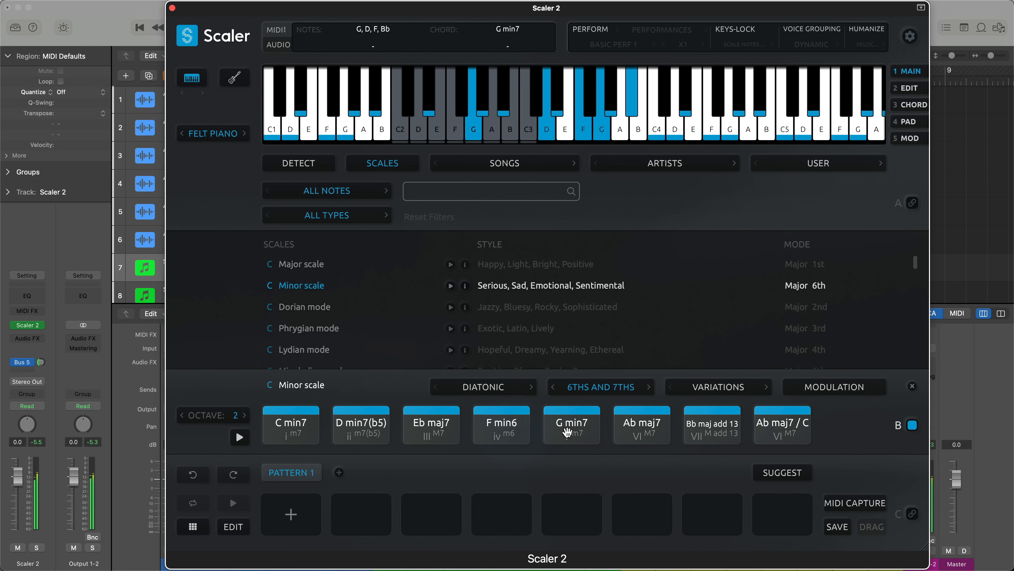
Show the chord variations for the tonic C and audition C min, C sus2 and C sus4
left_click(692, 387)
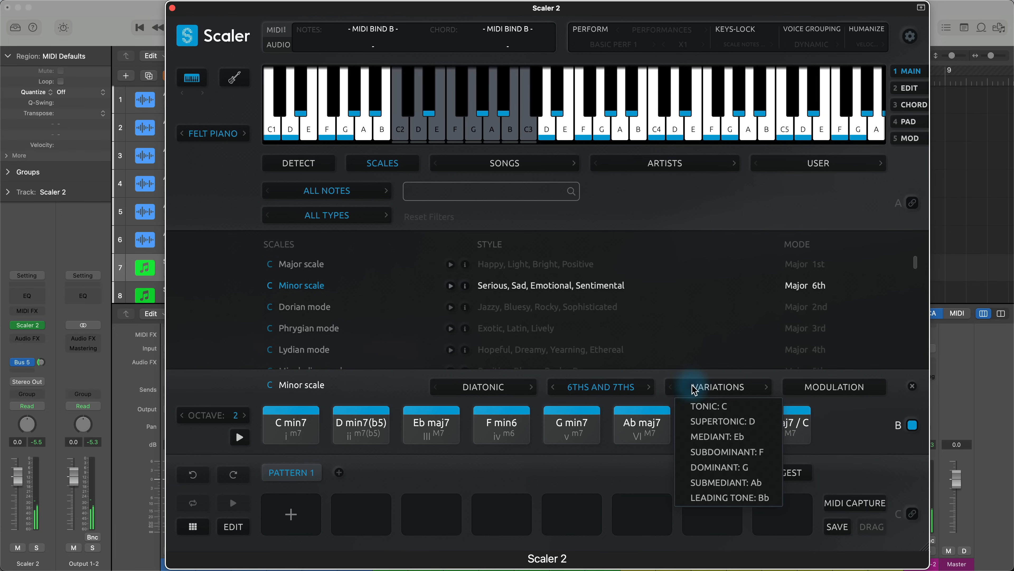
left_click(695, 406)
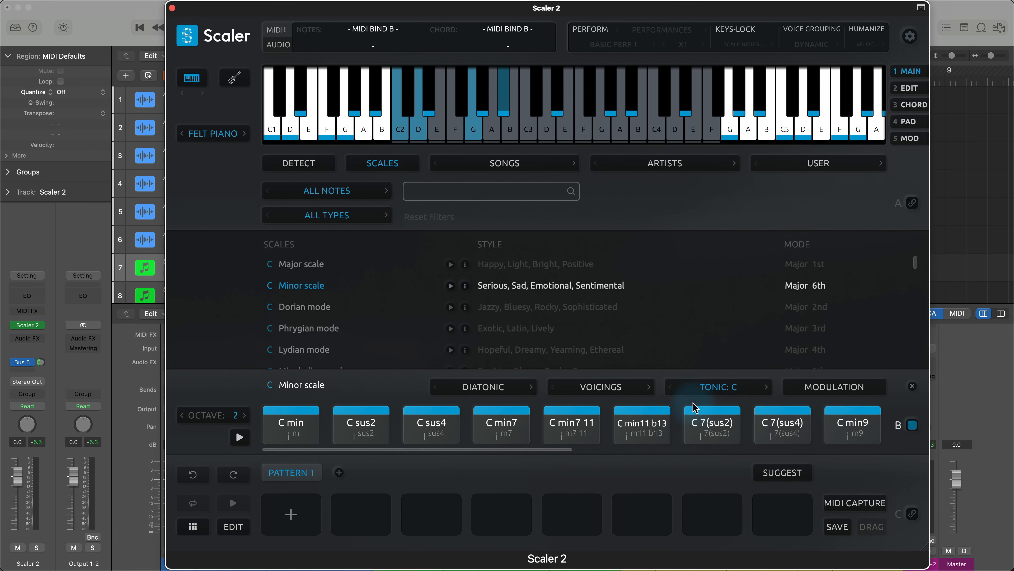
left_click(310, 429)
left_click(354, 423)
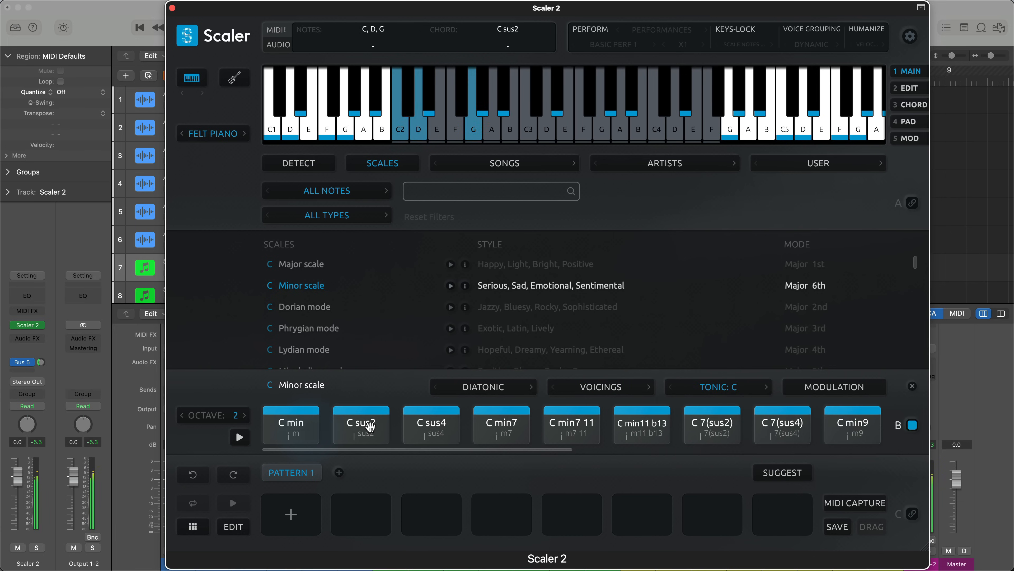
left_click(428, 425)
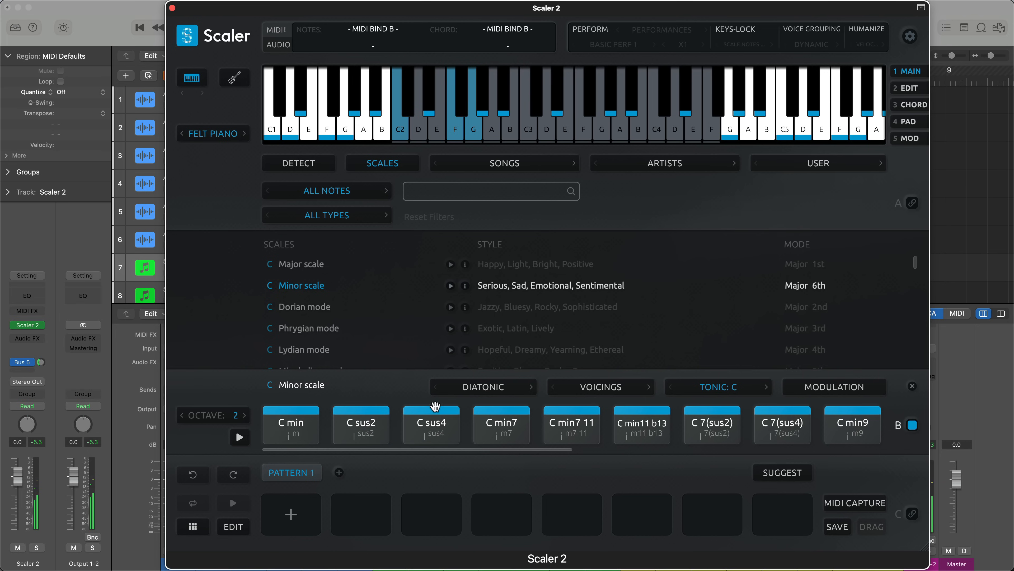
Set the scale chords back to Triads and turn on voice grouping in Dynamic mode
left_click(464, 394)
left_click(465, 407)
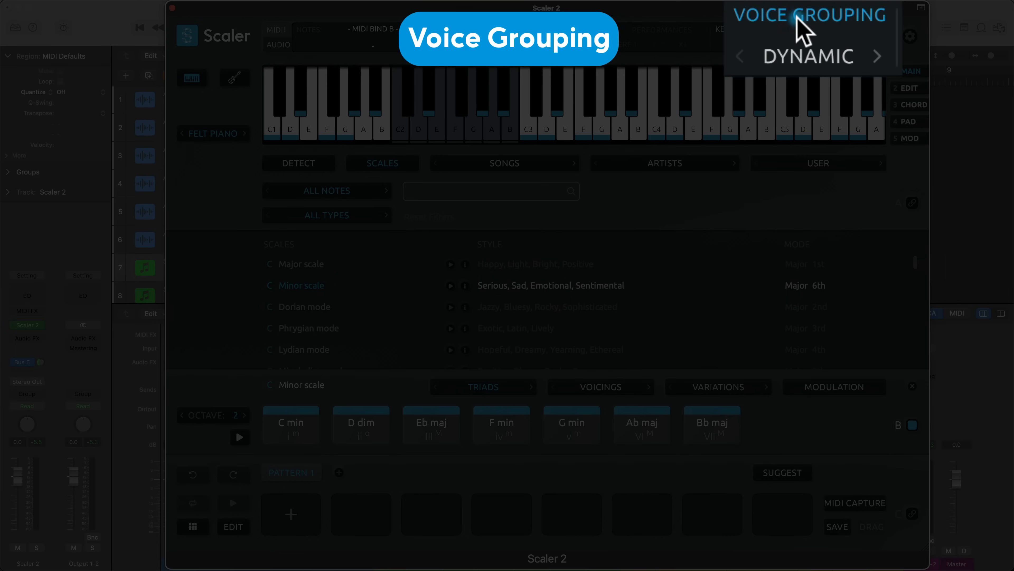
left_click(808, 54)
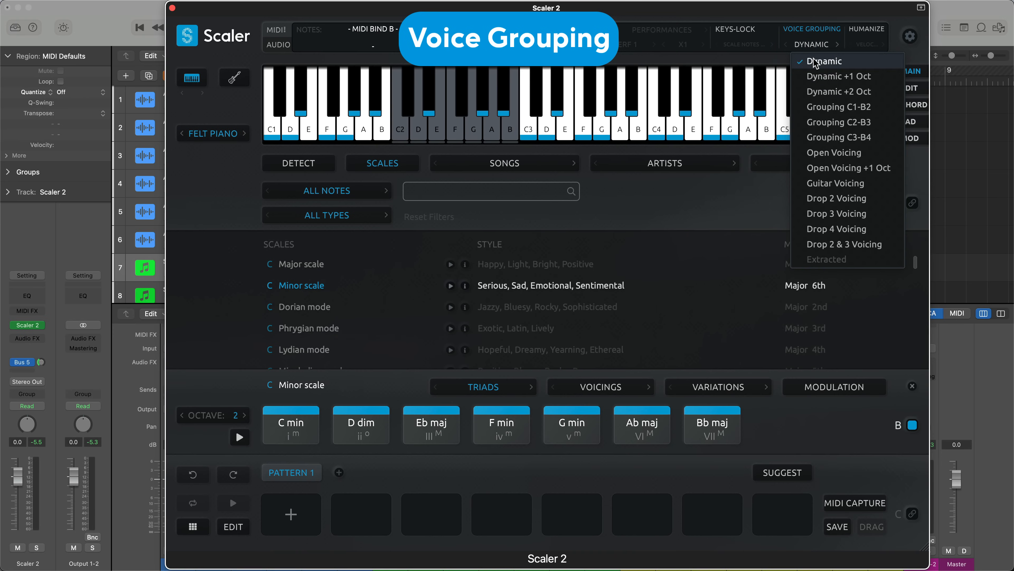
left_click(814, 61)
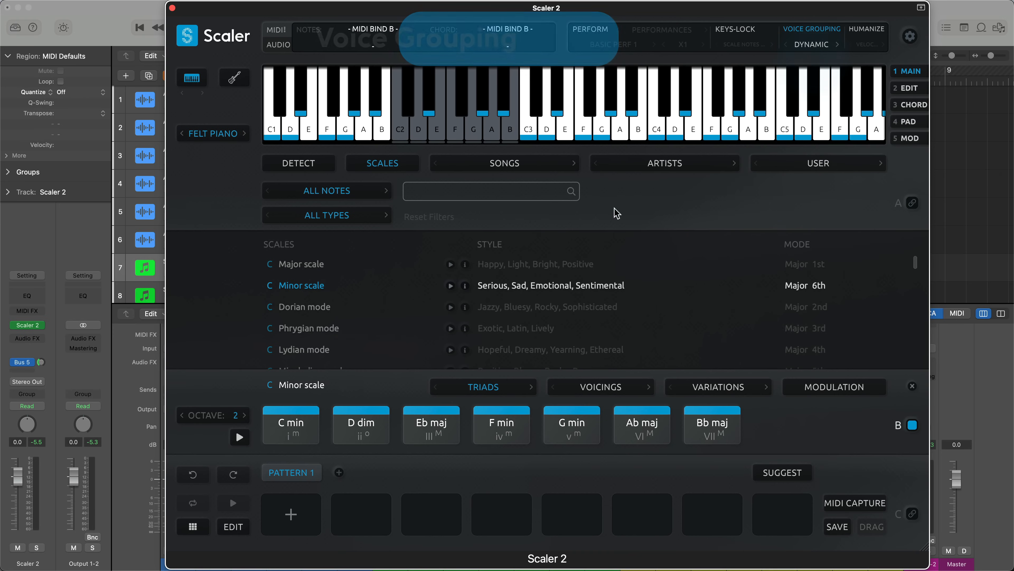
Audition the C min, F min, G min and Eb maj triads with Dynamic voice grouping applied
left_click(296, 422)
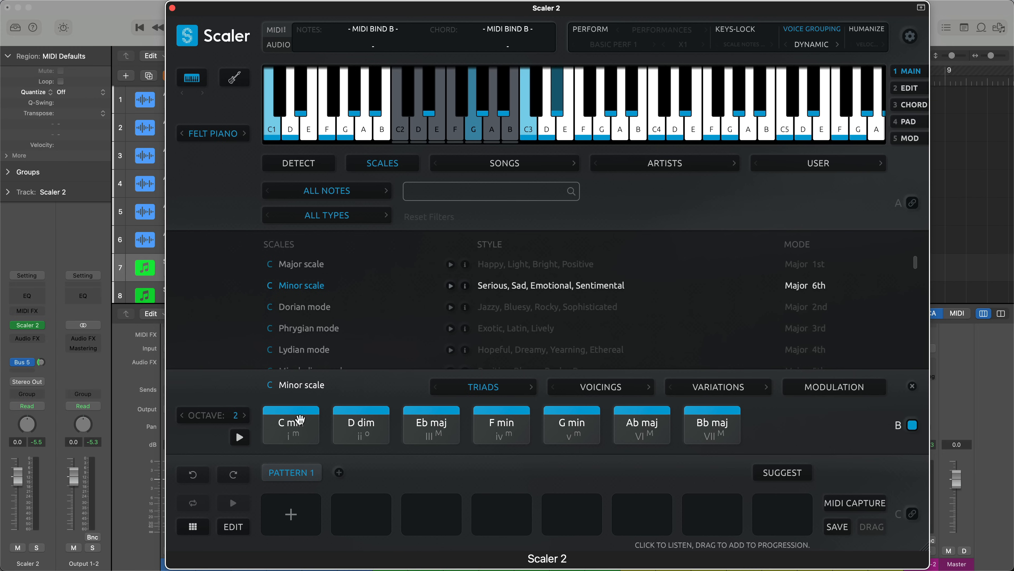
left_click(301, 419)
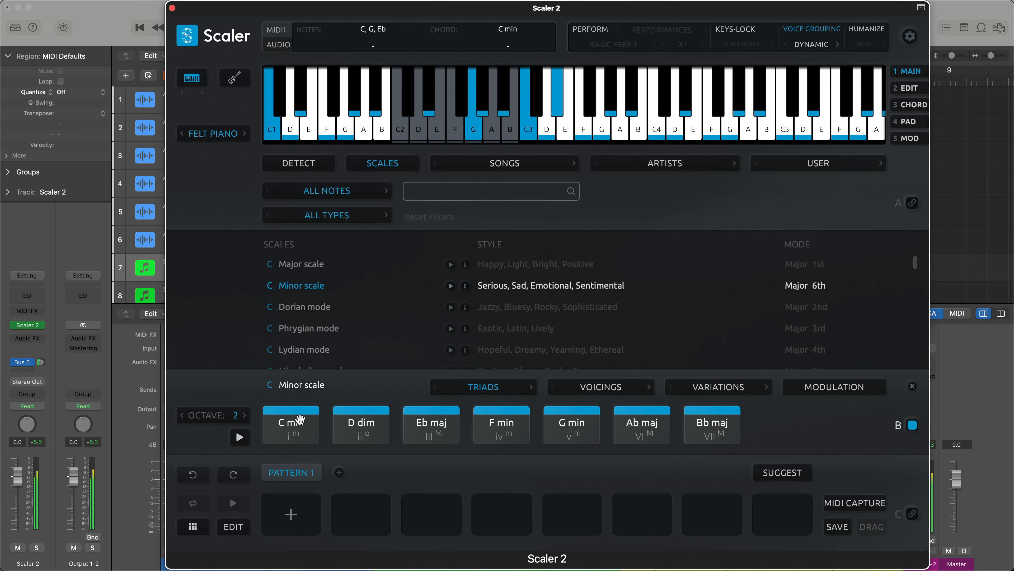
left_click(484, 426)
left_click(559, 424)
left_click(487, 425)
left_click(438, 420)
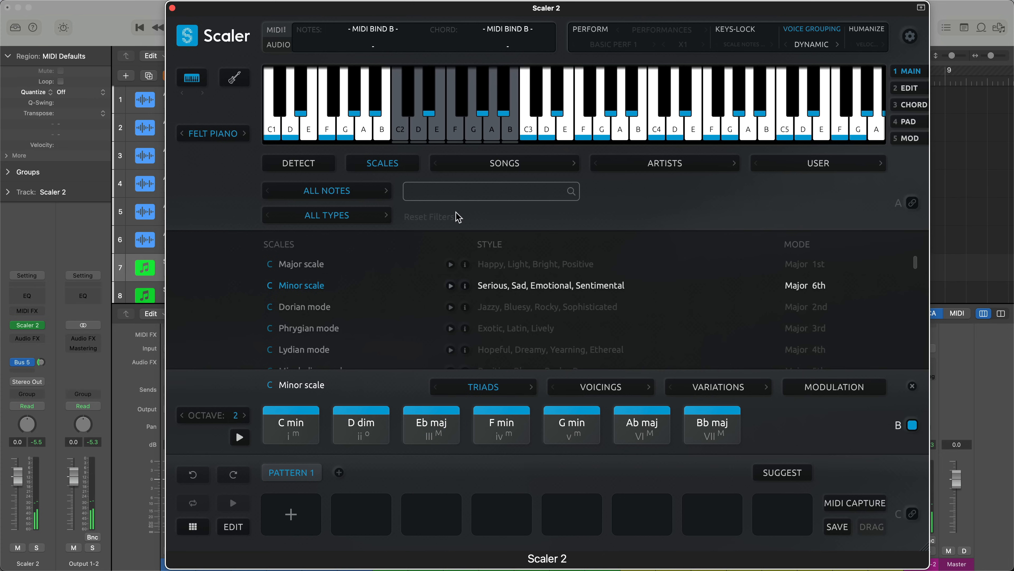
Audition the Ab maj, Bb maj, G min and F min triads of the C Minor scale with Dynamic voice grouping
left_click(643, 425)
left_click(693, 424)
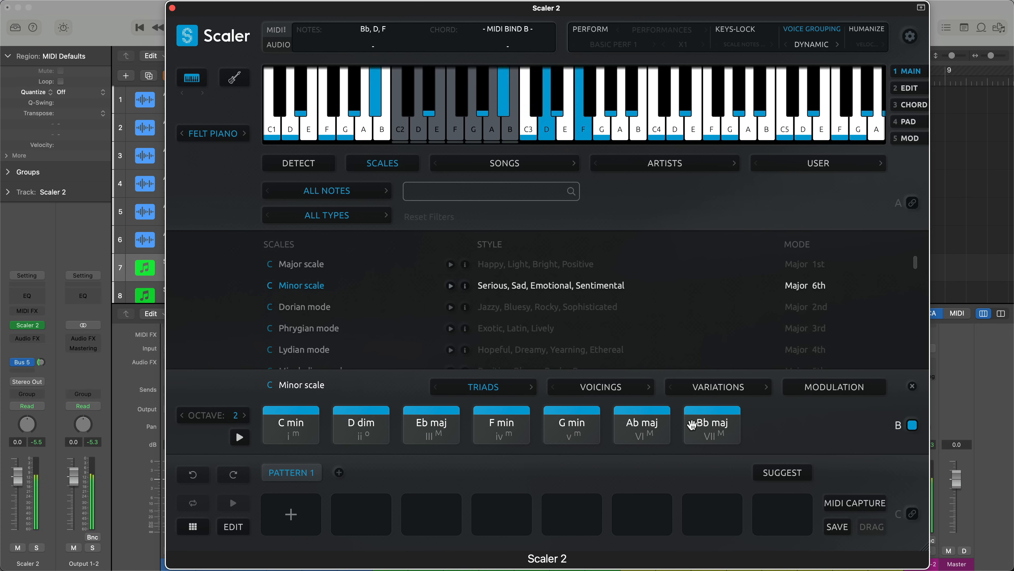
left_click(626, 425)
left_click(577, 425)
left_click(512, 425)
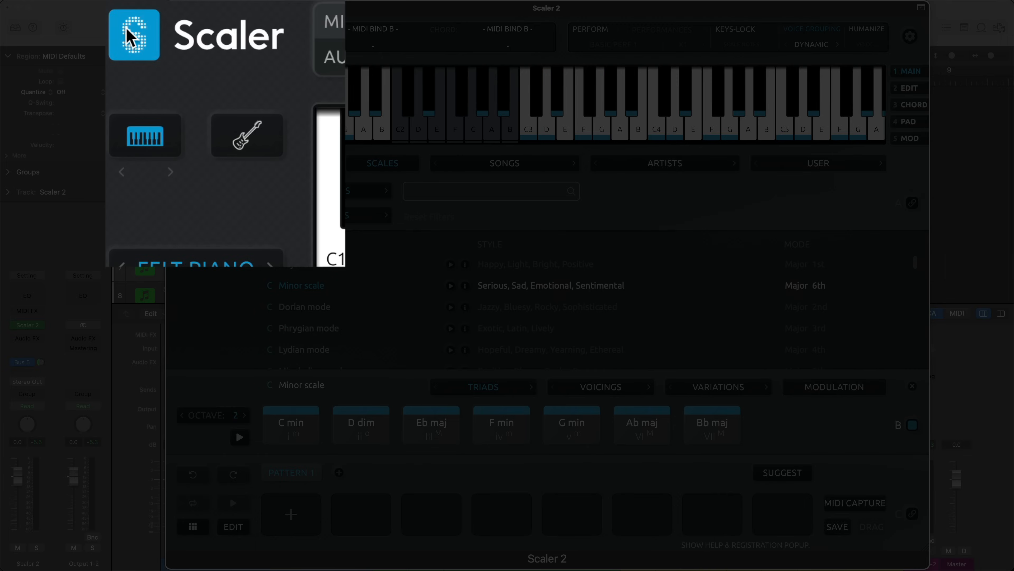
Clear the current Scaler state to start over with an empty setup
left_click(187, 35)
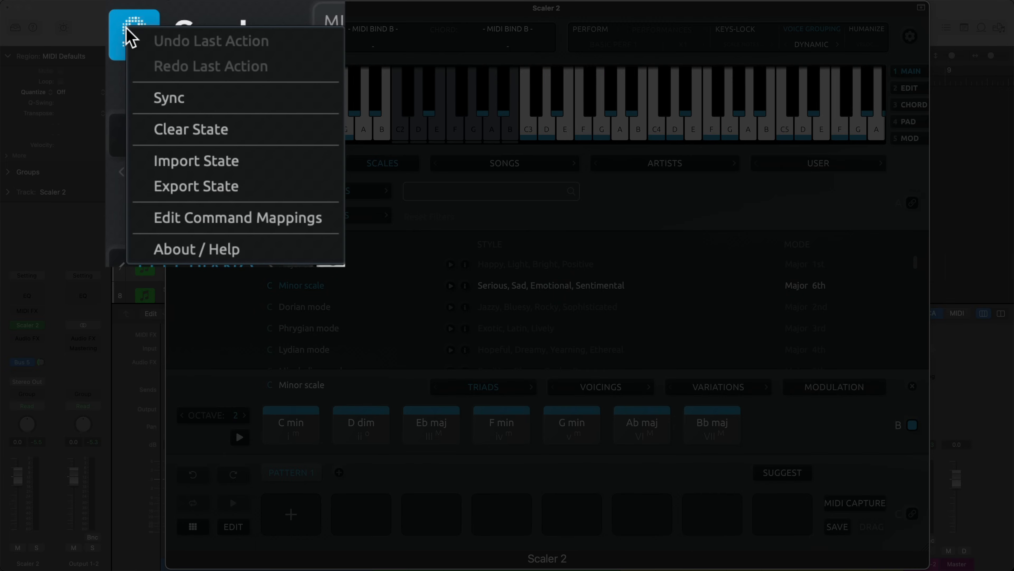
left_click(175, 131)
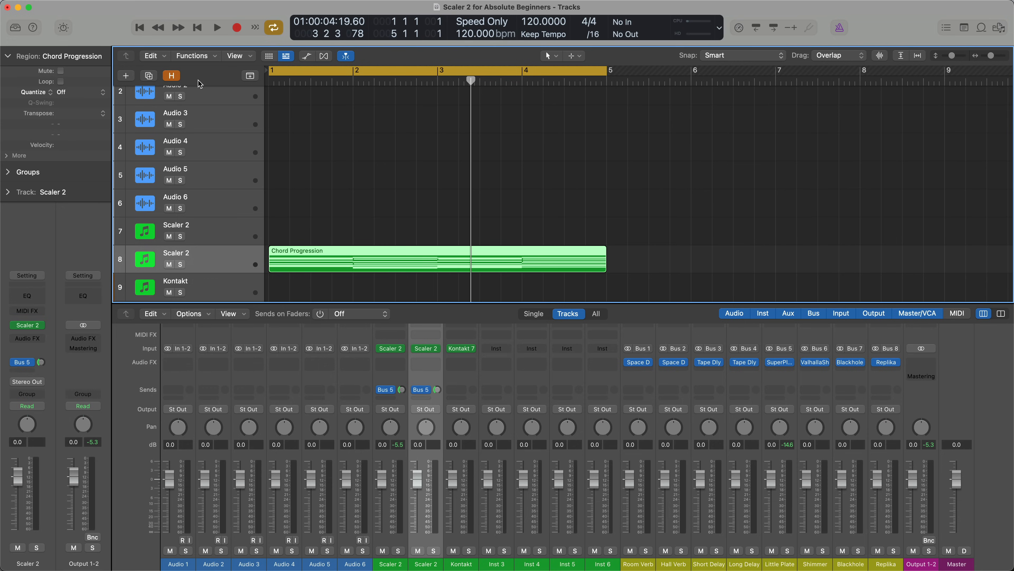
Open the Chord Progression region on track 8 in the Piano Roll and look over its notes
double_click(314, 262)
scroll(356, 321, "down", 2)
scroll(356, 322, "down", 1)
scroll(356, 322, "up", 1)
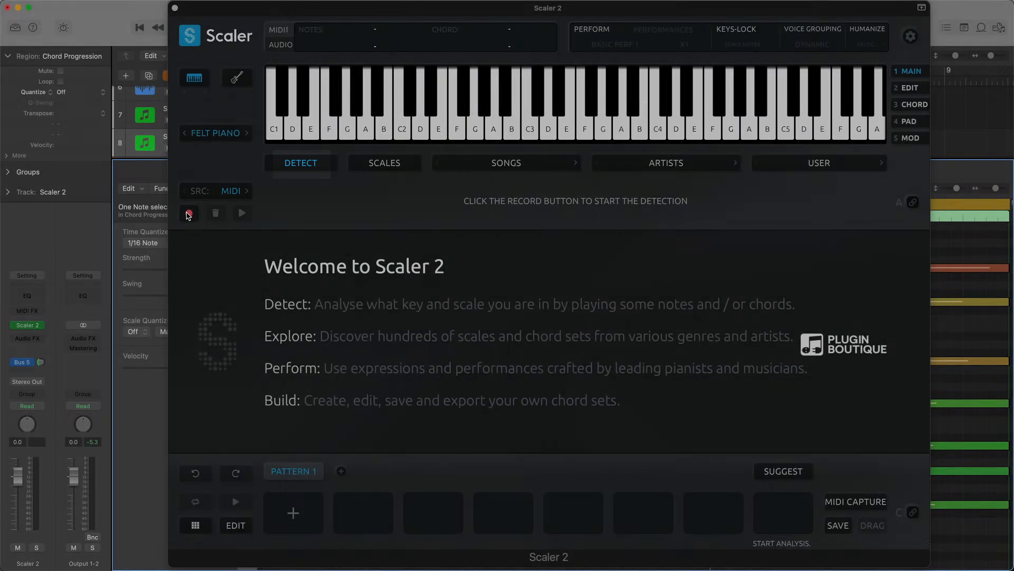
Detect the chords of the Chord Progression region with MIDI as the source, ending the detection once its chords are captured
left_click(190, 213)
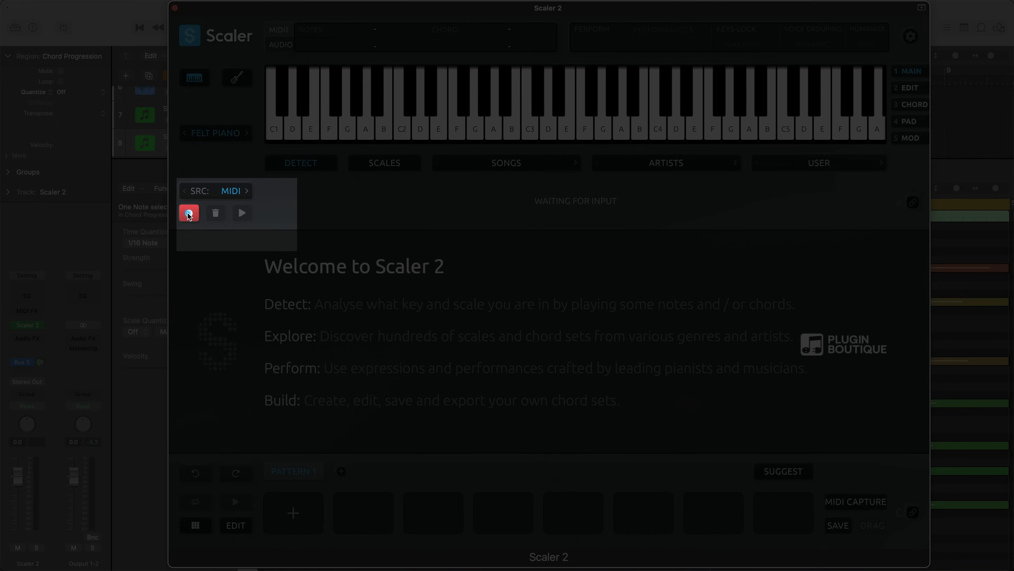
left_click(234, 191)
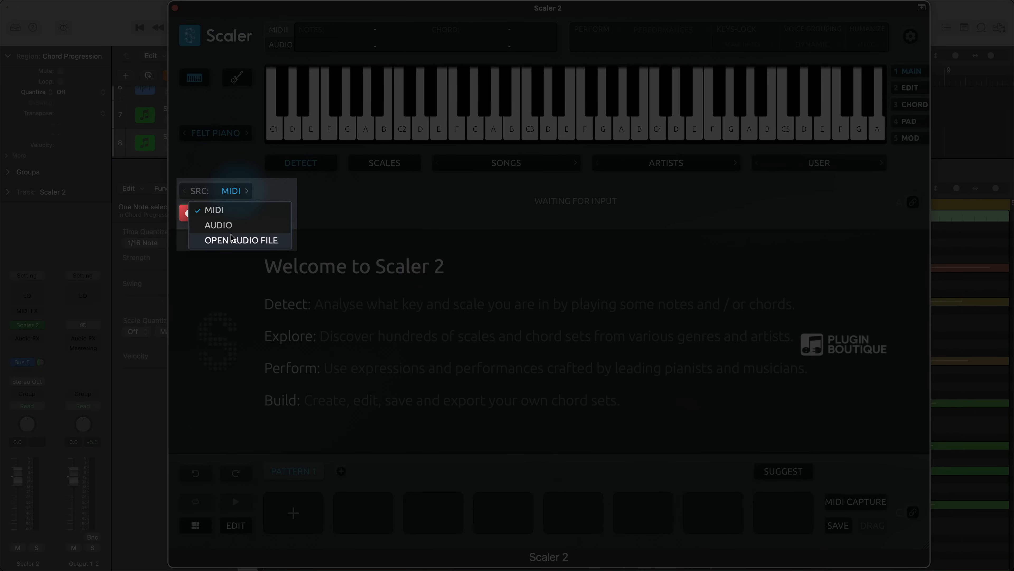
left_click(244, 164)
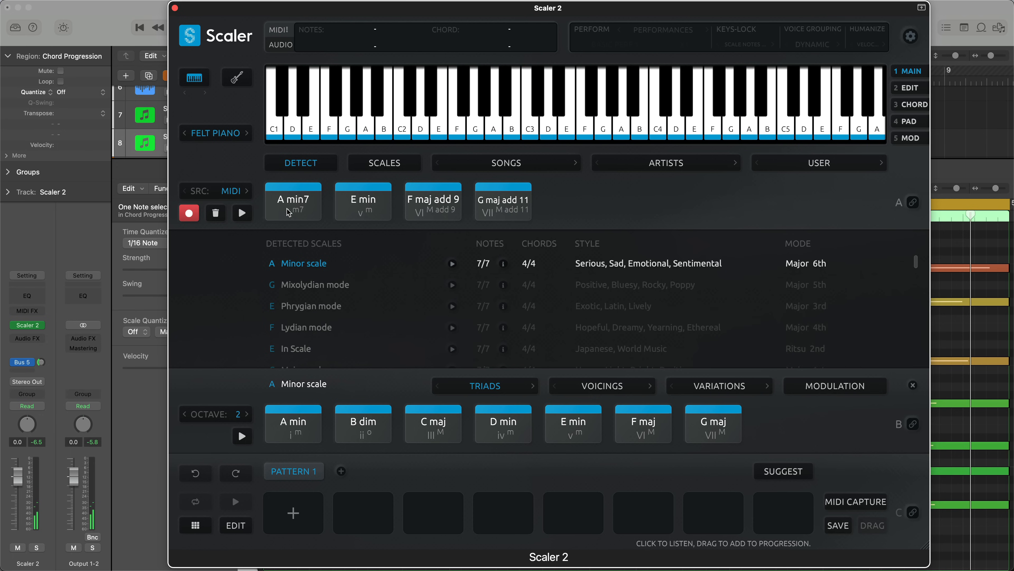
left_click(190, 214)
Audition the detected A min7, E min, F maj add 9 and G maj add 11 chords
left_click(287, 201)
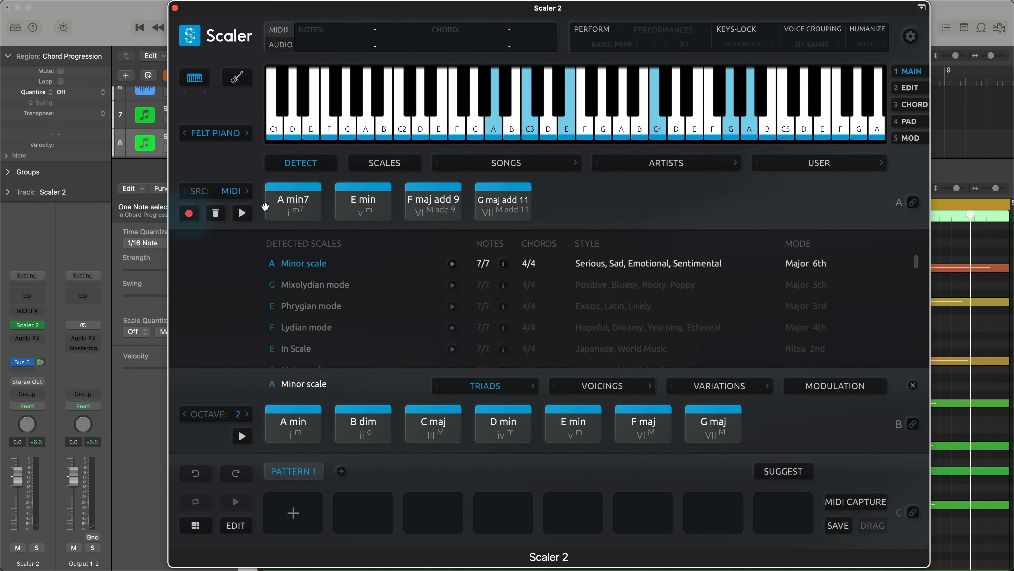
left_click(355, 207)
left_click(419, 202)
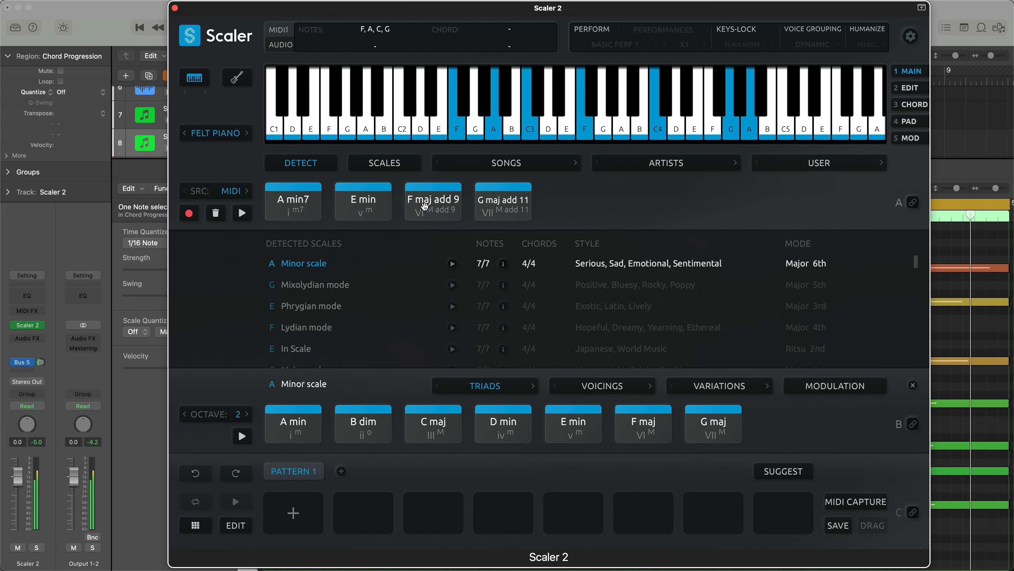
left_click(495, 210)
left_click(494, 210)
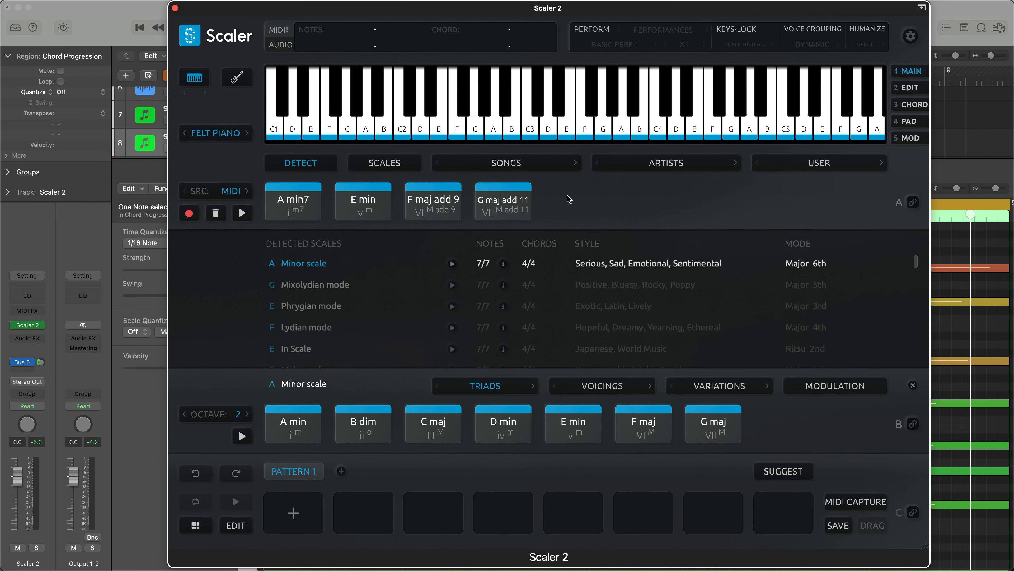
Select all four detected chords, check the options for adding them, and place them in Pattern 1
left_click(303, 197)
right_click(302, 197)
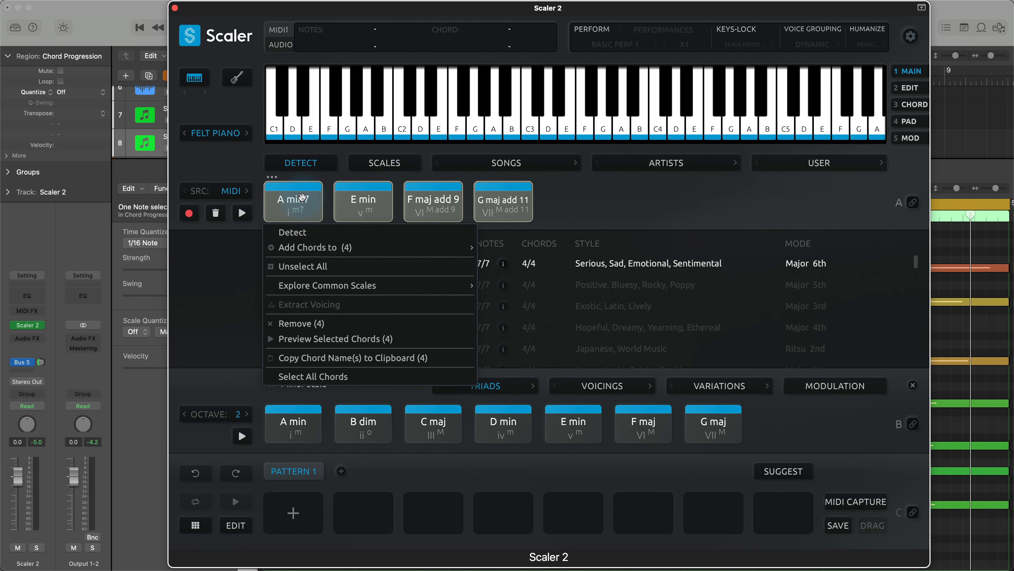
mouse_move(305, 254)
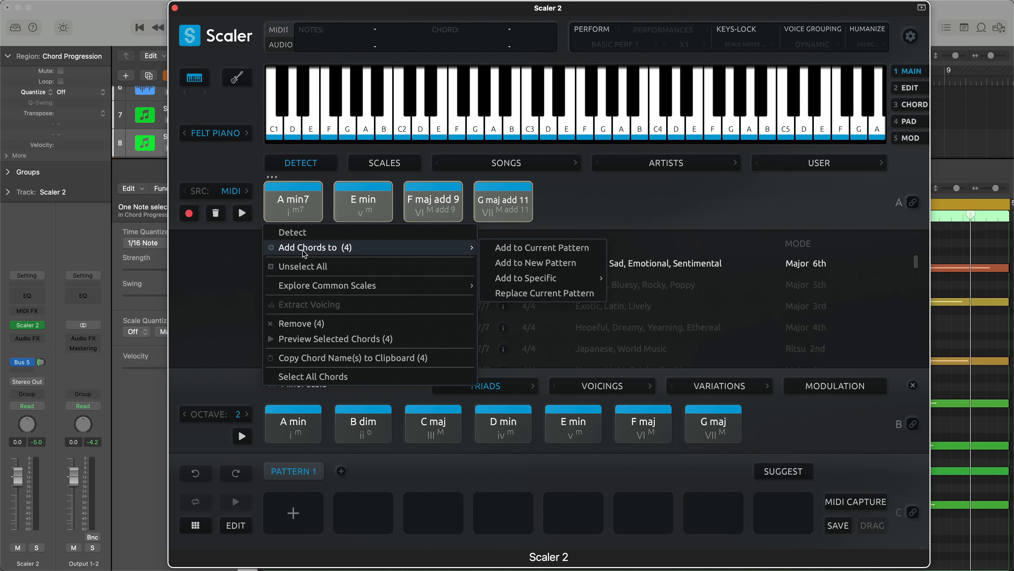
left_click(604, 199)
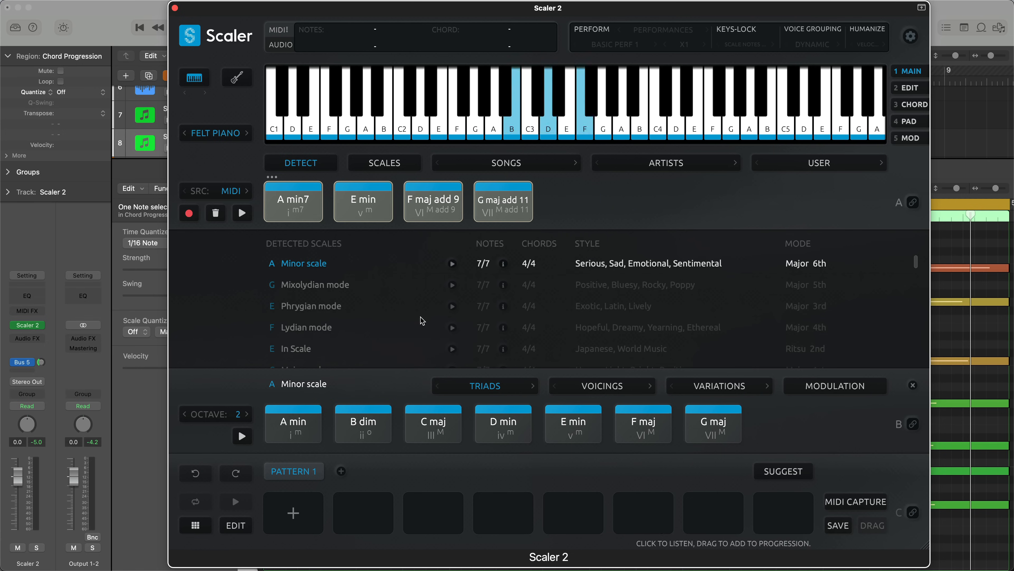
left_click(296, 198)
left_click_drag(296, 198, 297, 515)
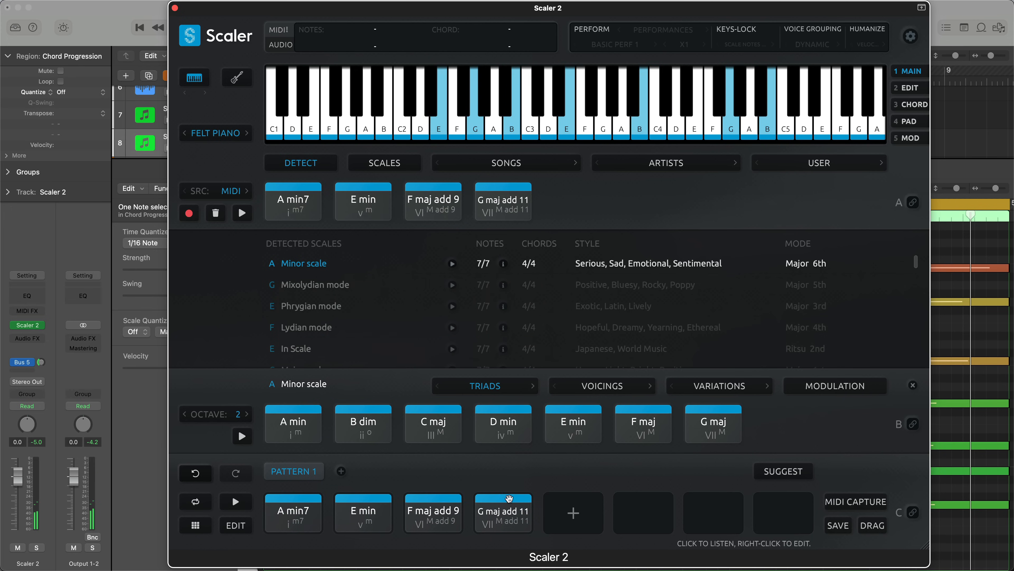
Turn on MIDI binding for section C and trigger the A min7, E min and F maj add 9 pattern chords
left_click(914, 512)
left_click_drag(640, 10, 734, 11)
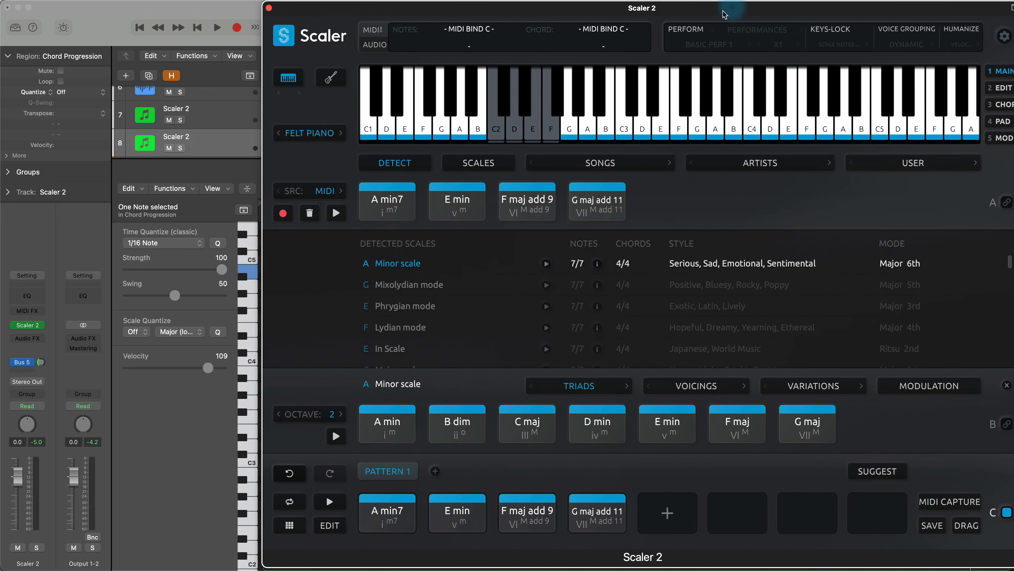
left_click(257, 450)
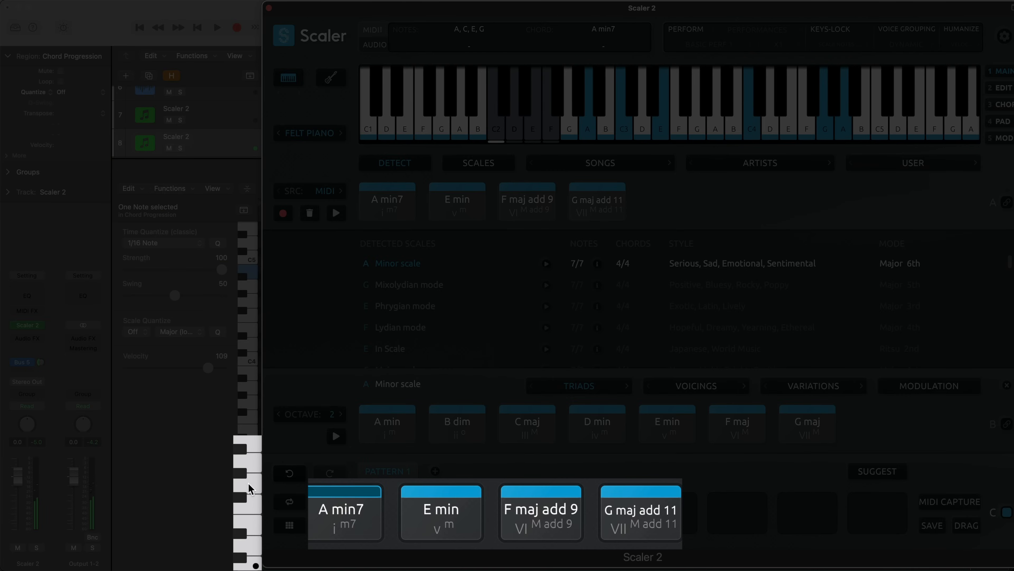
left_click(256, 545)
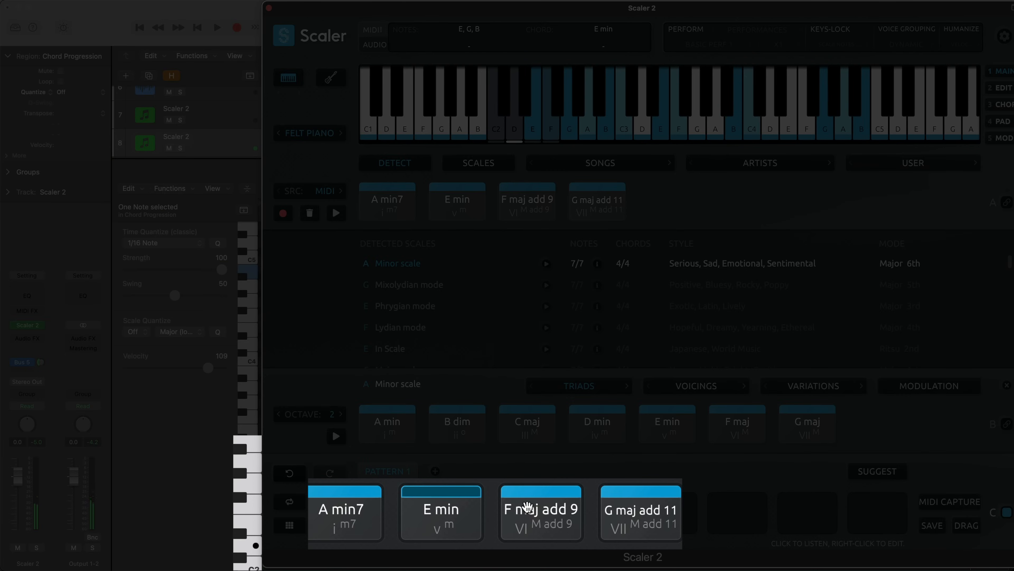
left_click(527, 506)
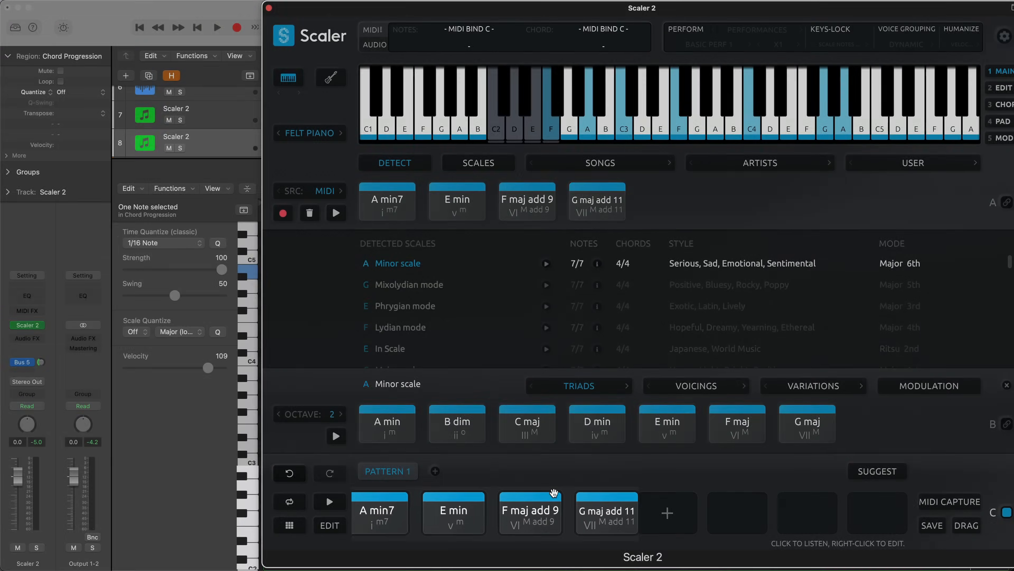
Delete the Chord Progression region from track 8 and bring the Scaler window back up
key("v")
left_click(525, 156)
key("Delete")
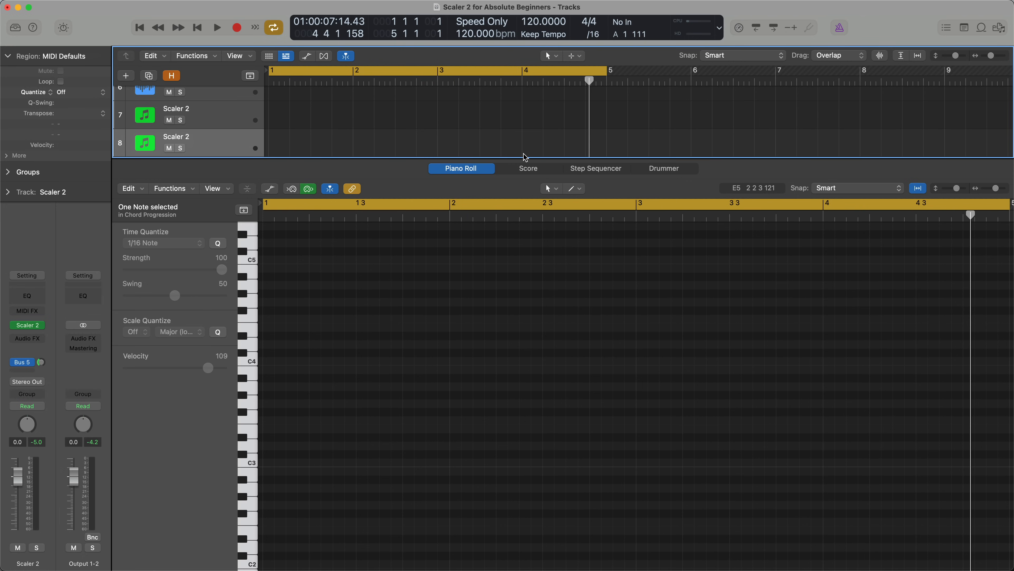
key("v")
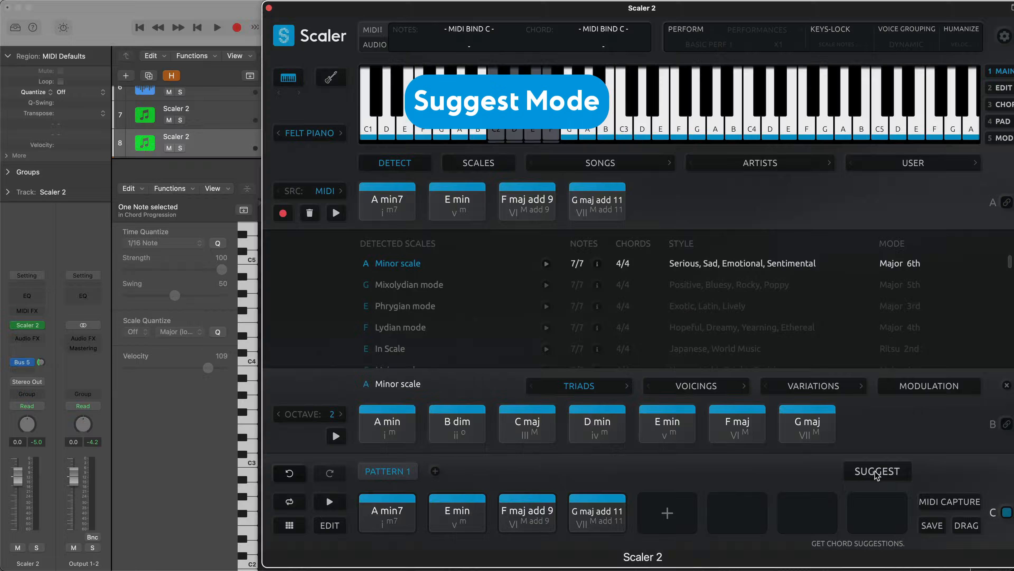
Show chord suggestions for Pattern 1 and audition its A min7, E min, F maj add 9 and G maj add 11 chords
left_click(874, 471)
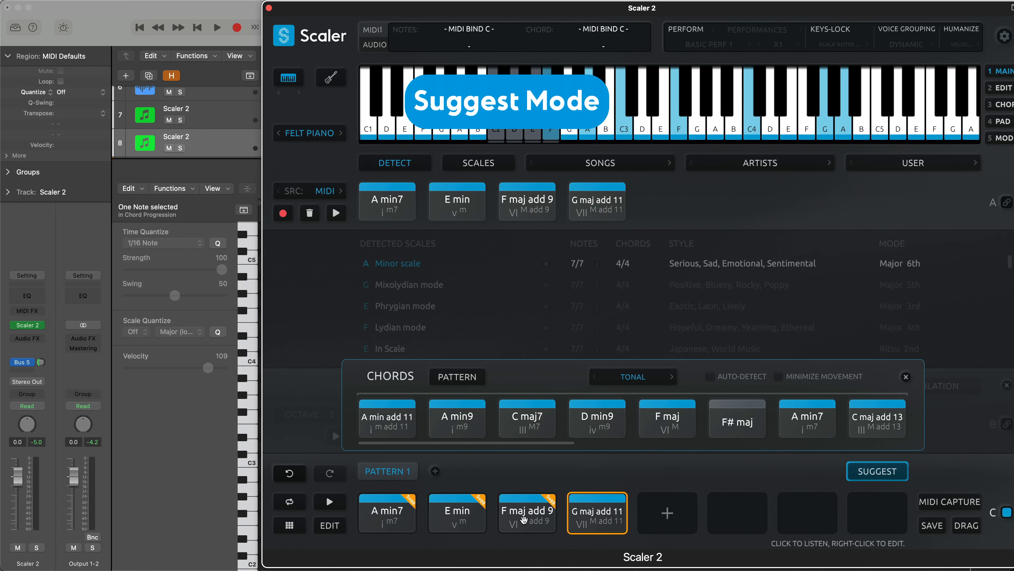
left_click(395, 514)
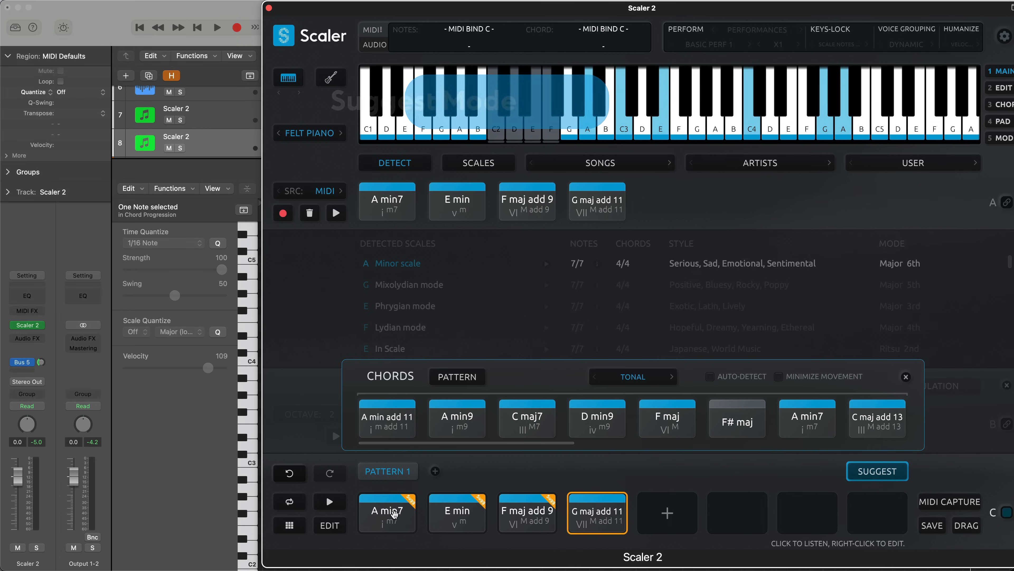
left_click(457, 527)
left_click(510, 521)
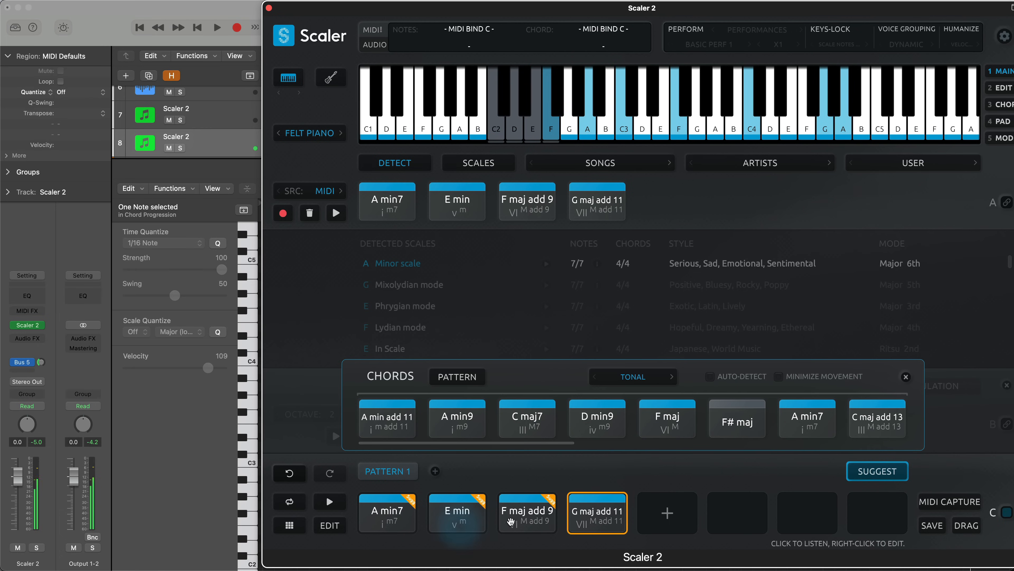
left_click(598, 513)
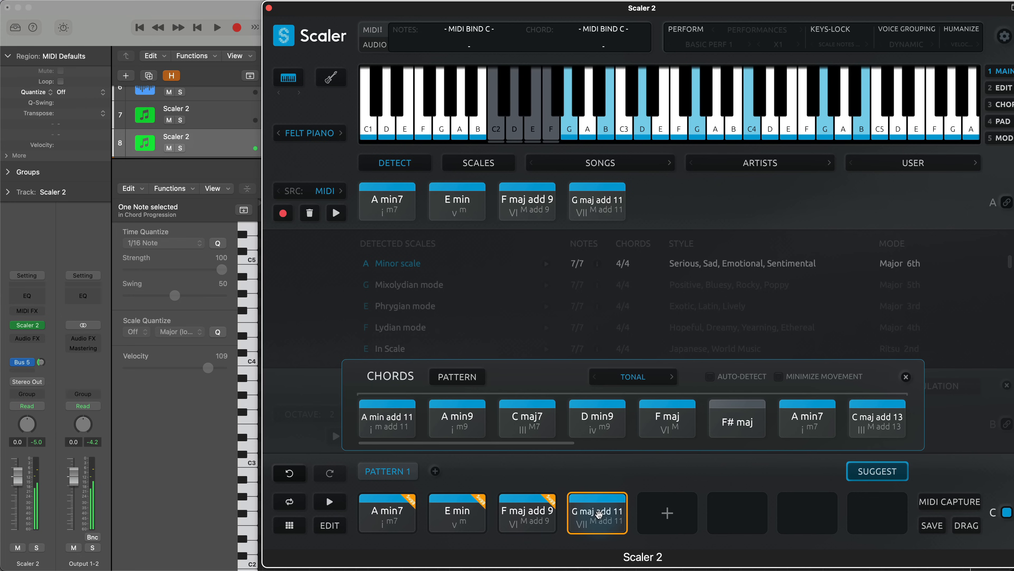
Turn on Minimize Movement and audition the suggested F maj add 13, F# maj and A min7 / G following G maj add 11
left_click(778, 377)
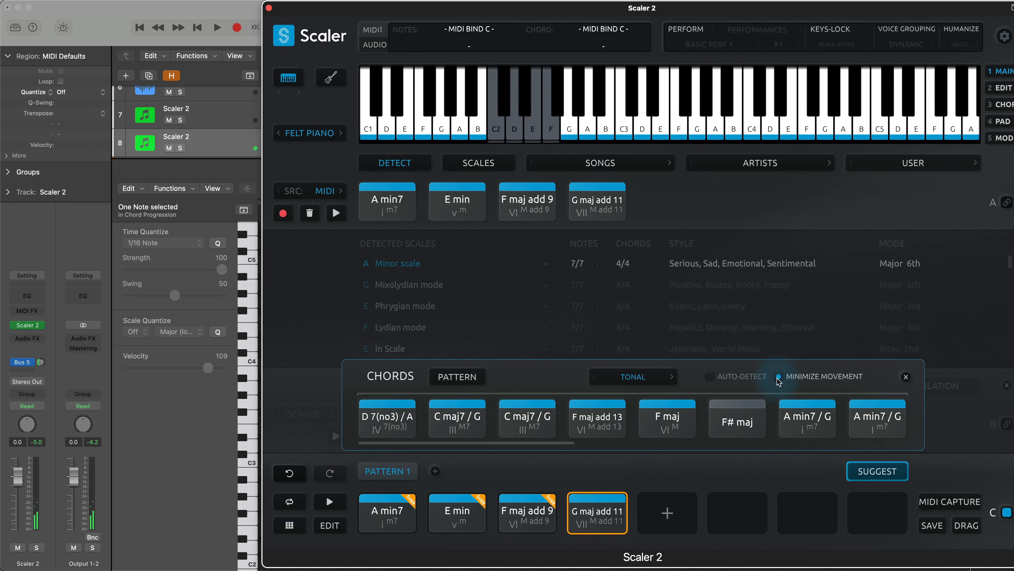
left_click(612, 495)
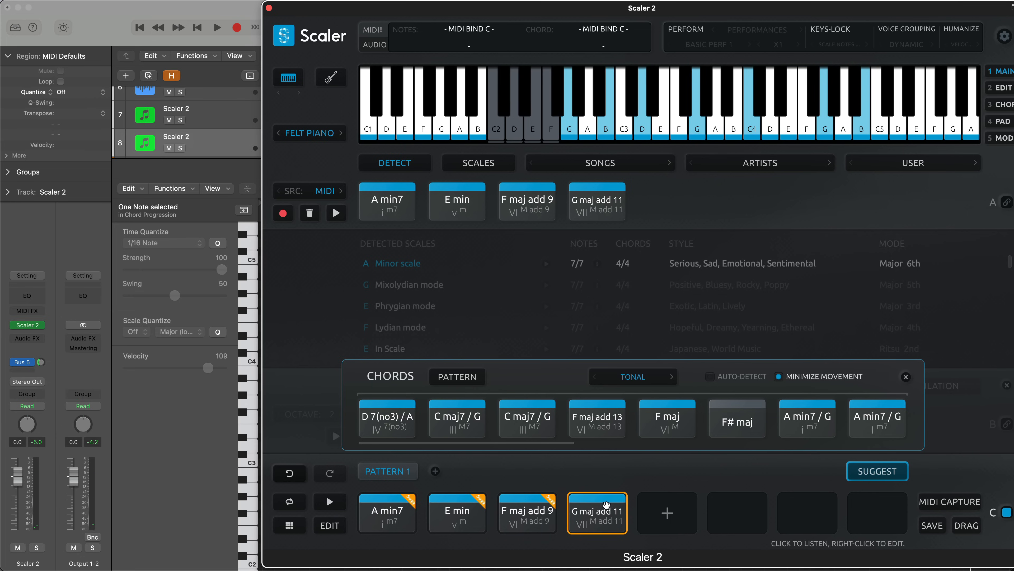
left_click(594, 422)
left_click(742, 422)
left_click(804, 423)
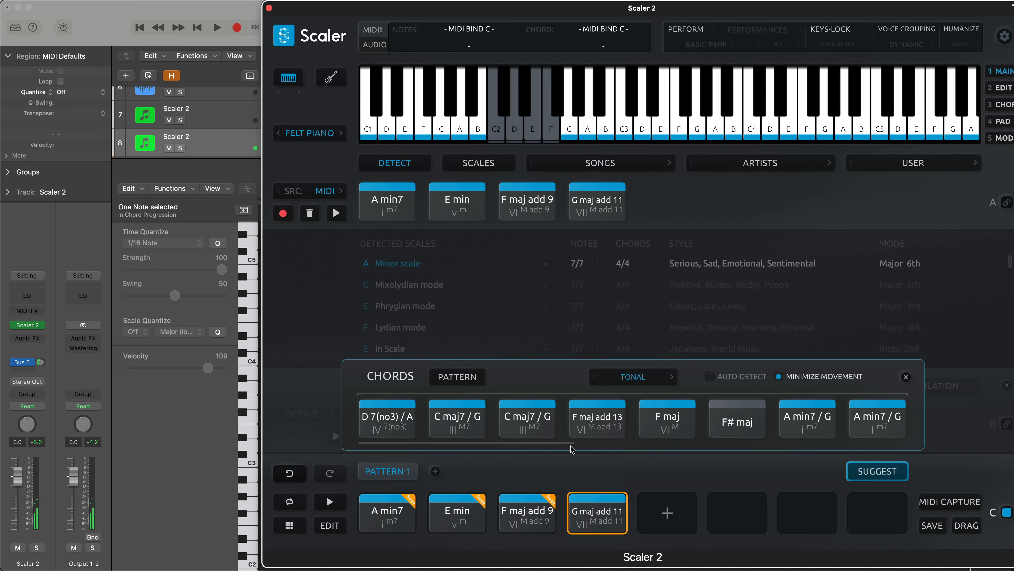
Audition more of the tonal suggestions and add A min7 / G as the fifth chord of Pattern 1
left_click_drag(568, 447, 661, 451)
left_click(532, 422)
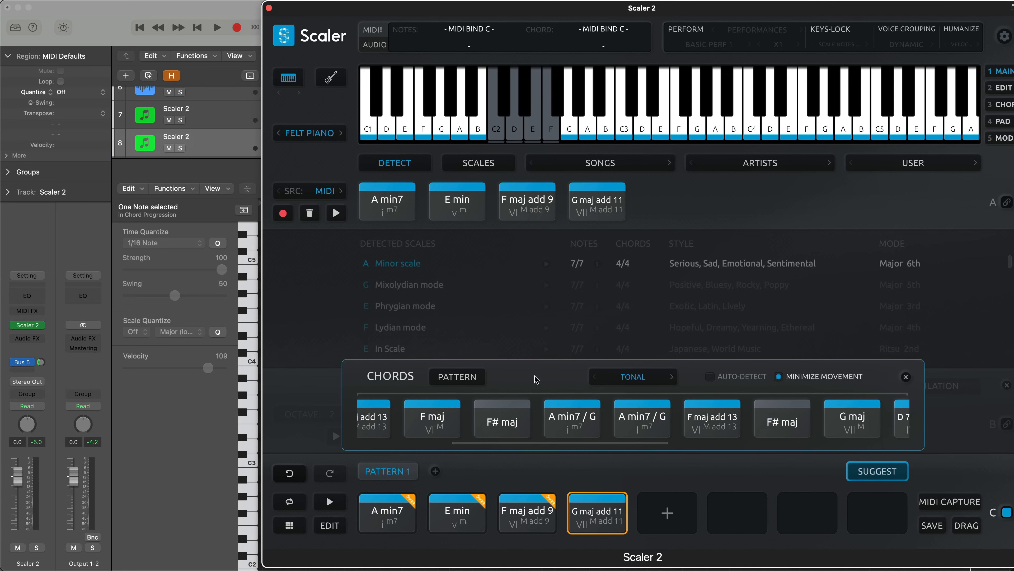
left_click(552, 420)
left_click_drag(573, 424, 663, 511)
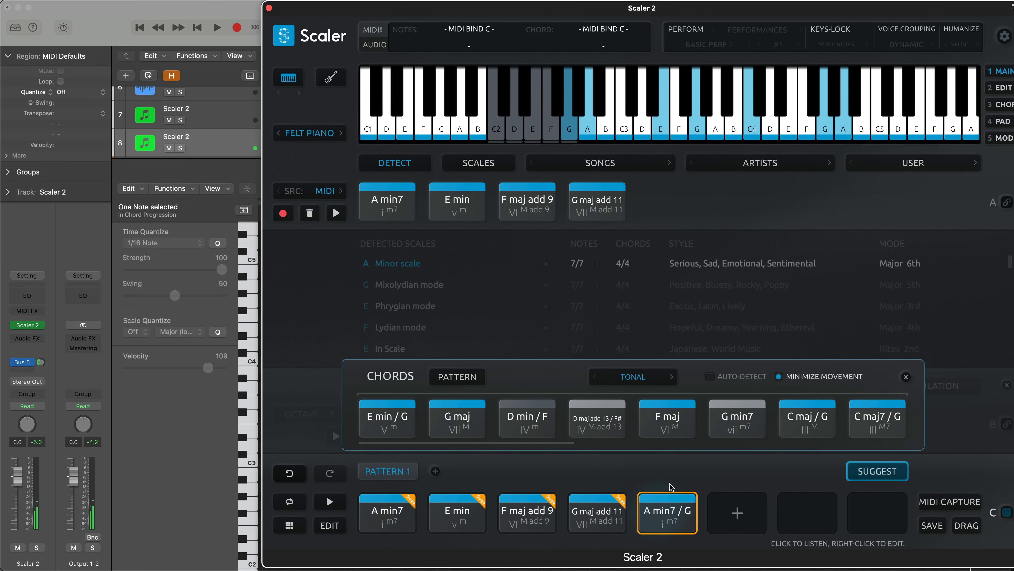
Add the suggested F maj and A# maj / F as the sixth and seventh chords of Pattern 1
left_click(692, 428)
left_click_drag(681, 423, 732, 512)
left_click(667, 419)
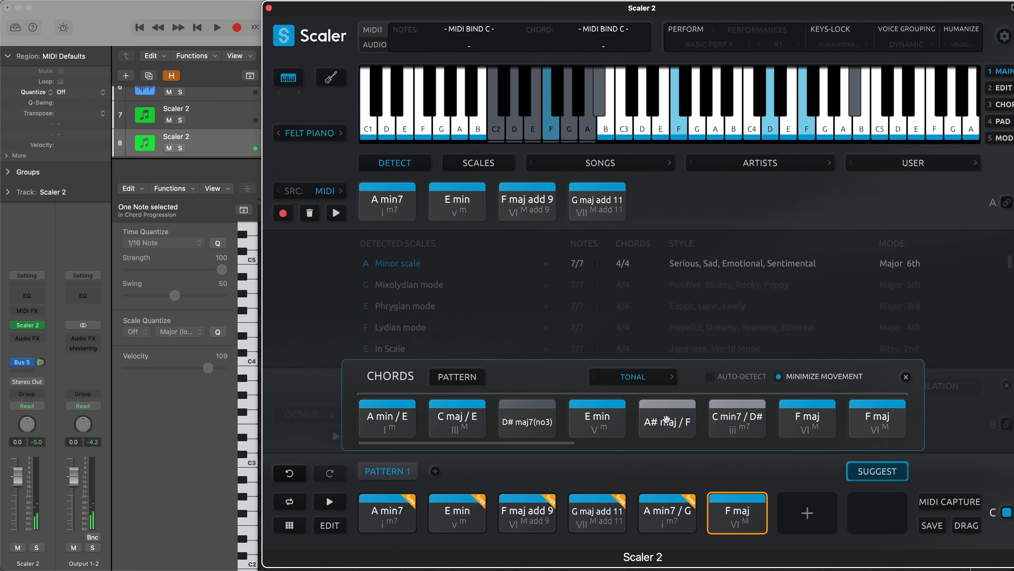
left_click_drag(664, 419, 806, 503)
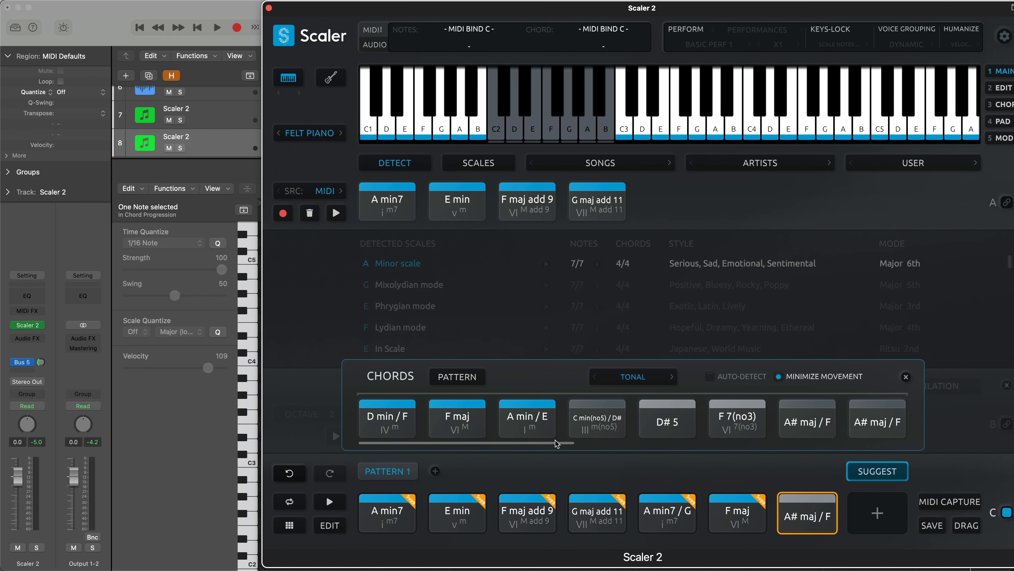
Add the suggested A min / E as the eighth chord of Pattern 1 and close the chord suggestions
left_click_drag(551, 442, 811, 449)
left_click(565, 428)
left_click_drag(513, 417, 877, 508)
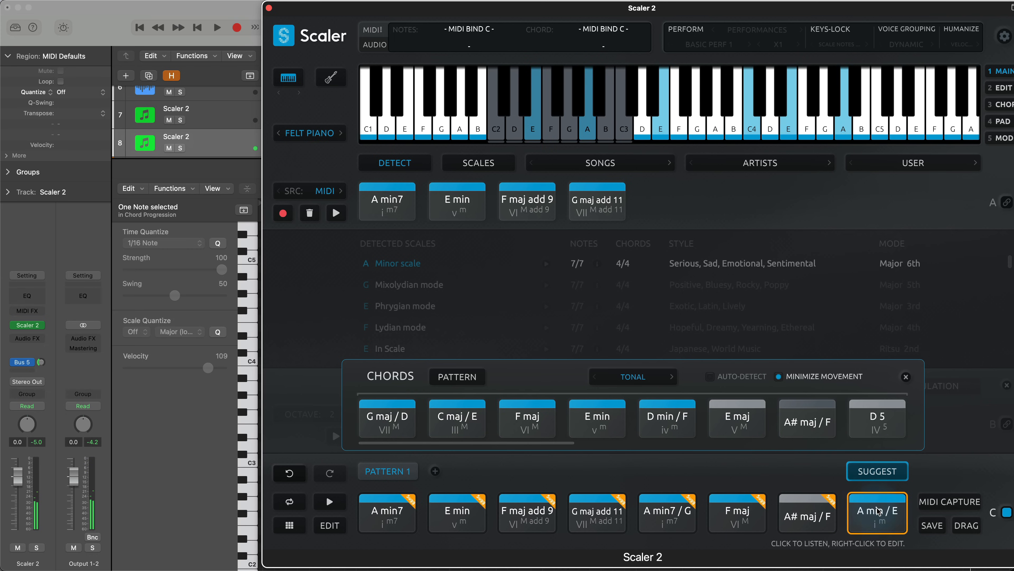
left_click(906, 376)
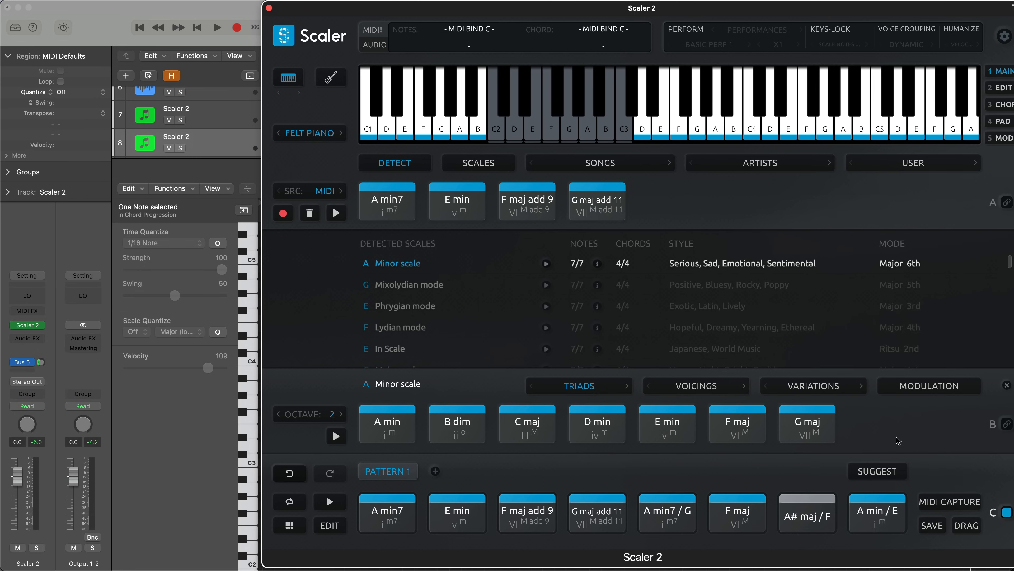
left_click_drag(752, 13, 744, 15)
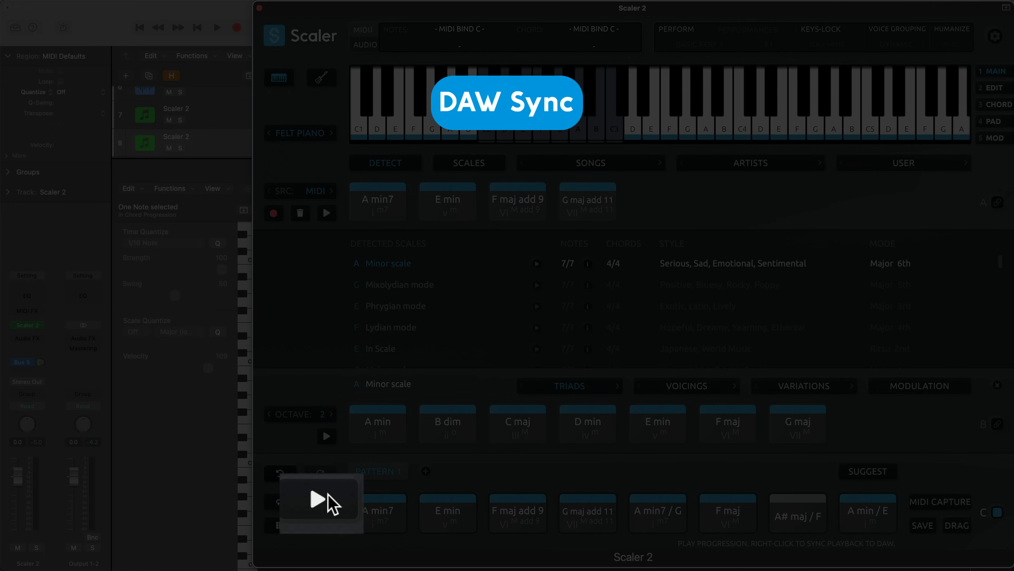
Audition Pattern 1 briefly, stop it, and turn on DAW Sync for the progression's playback
left_click(328, 496)
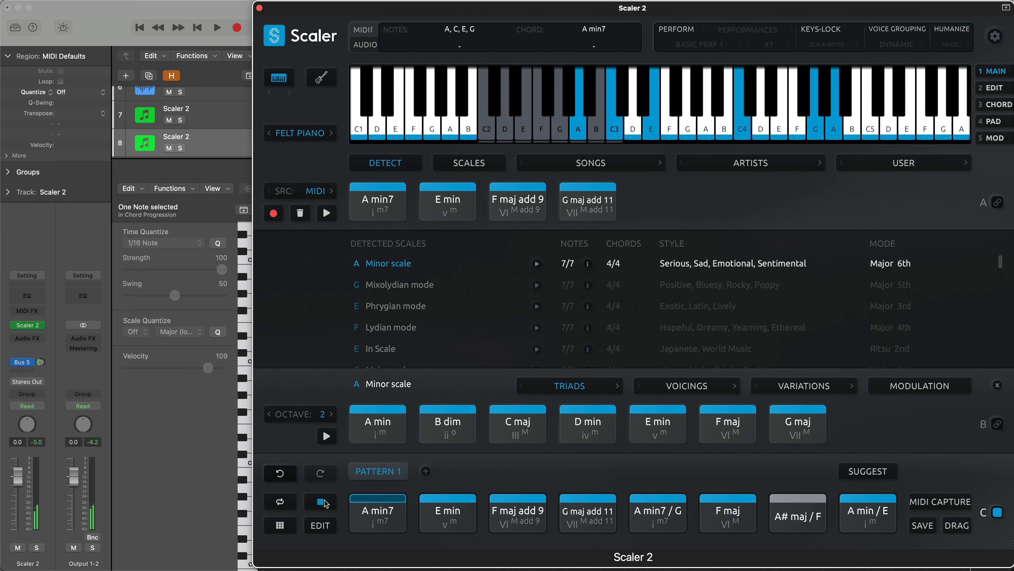
left_click(326, 503)
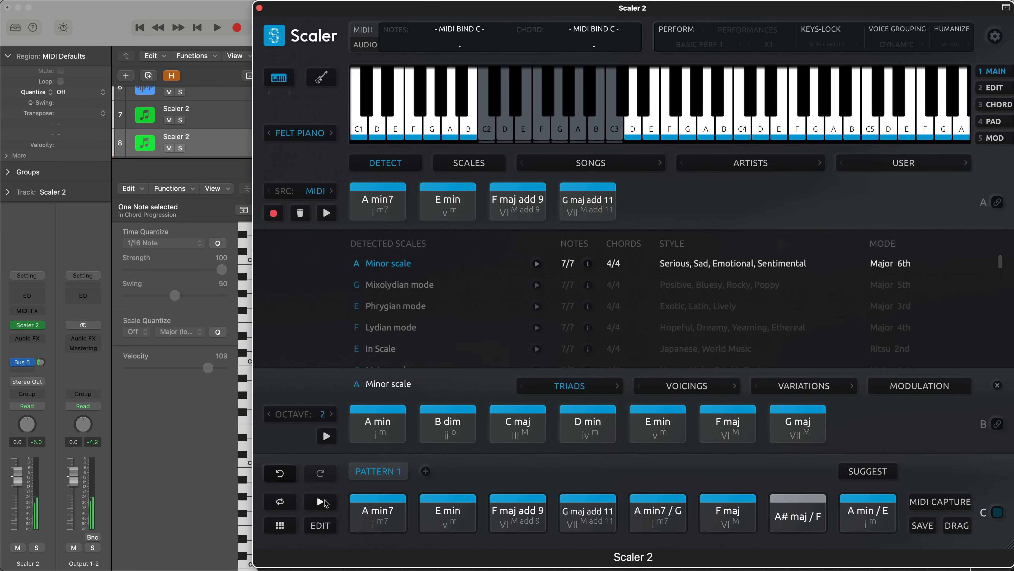
left_click(327, 503)
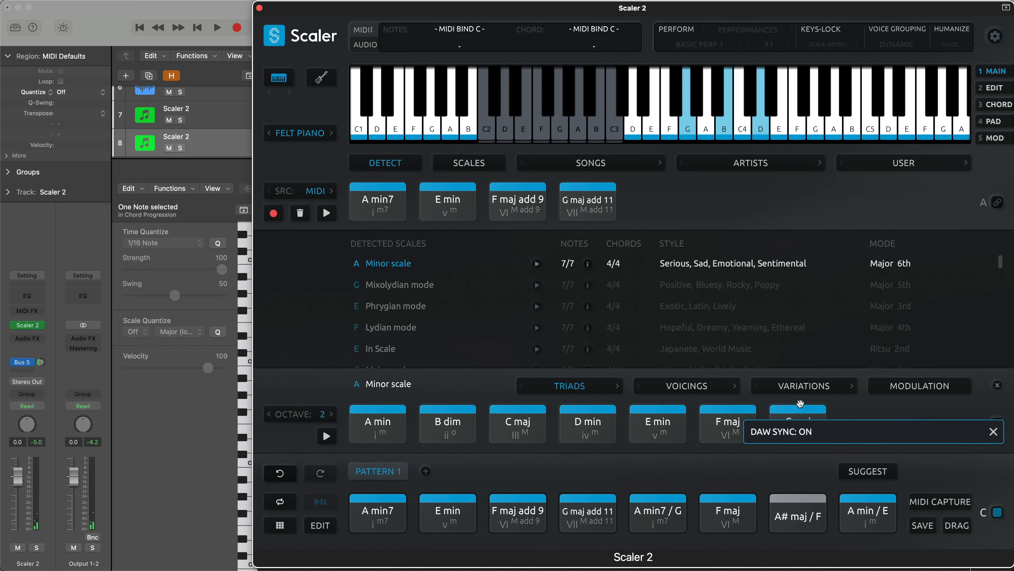
left_click(794, 437)
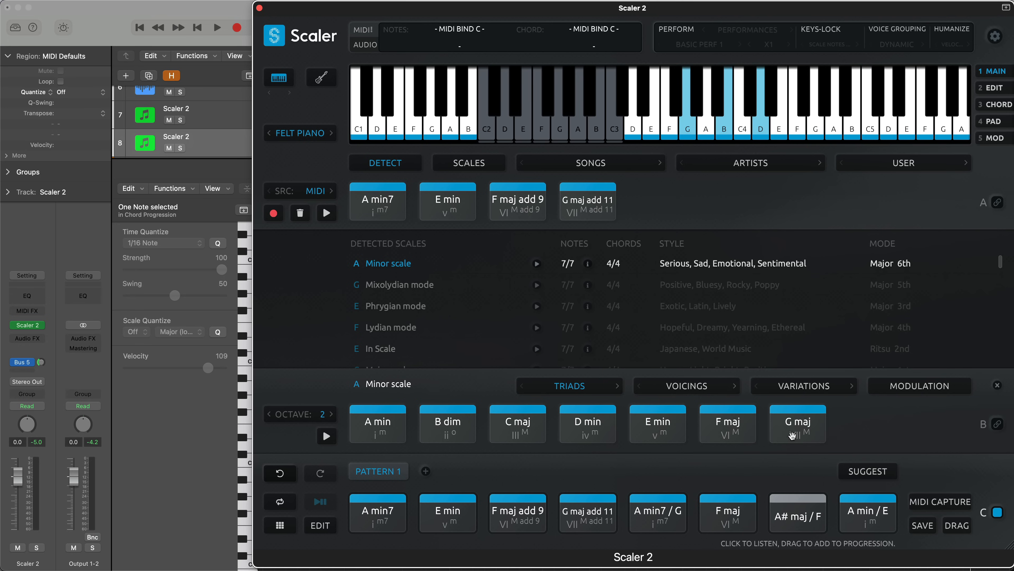
Play the DAW project from bar 1 to hear Pattern 1 in sync, bring Scaler 2 back into view, and stop playback
key("super+w")
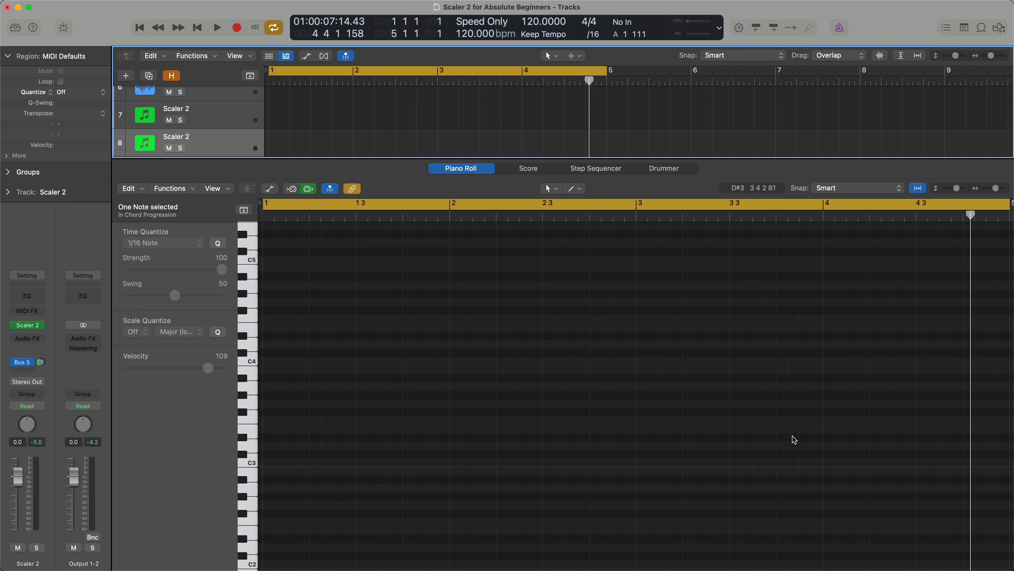
key("space")
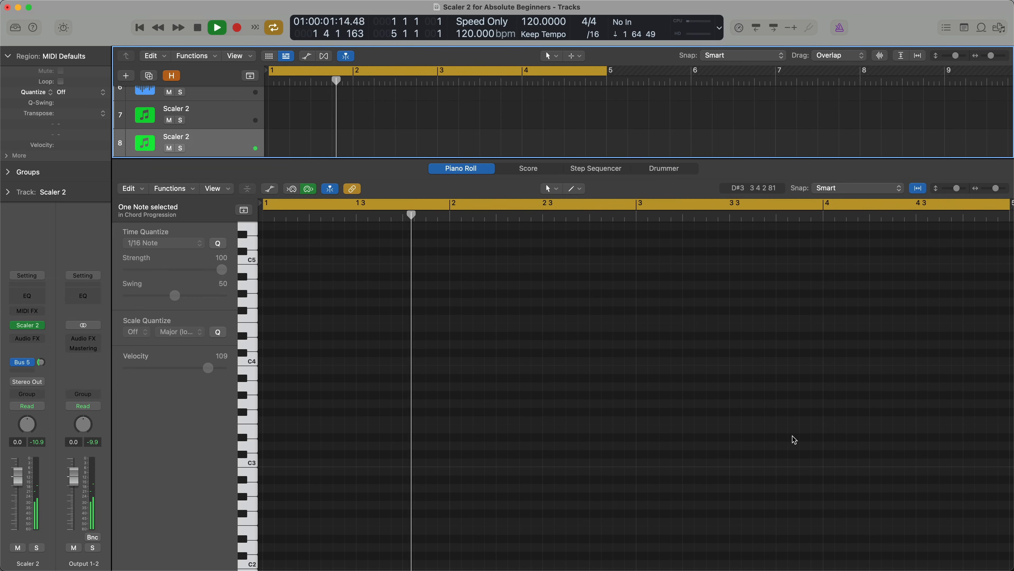
key("v")
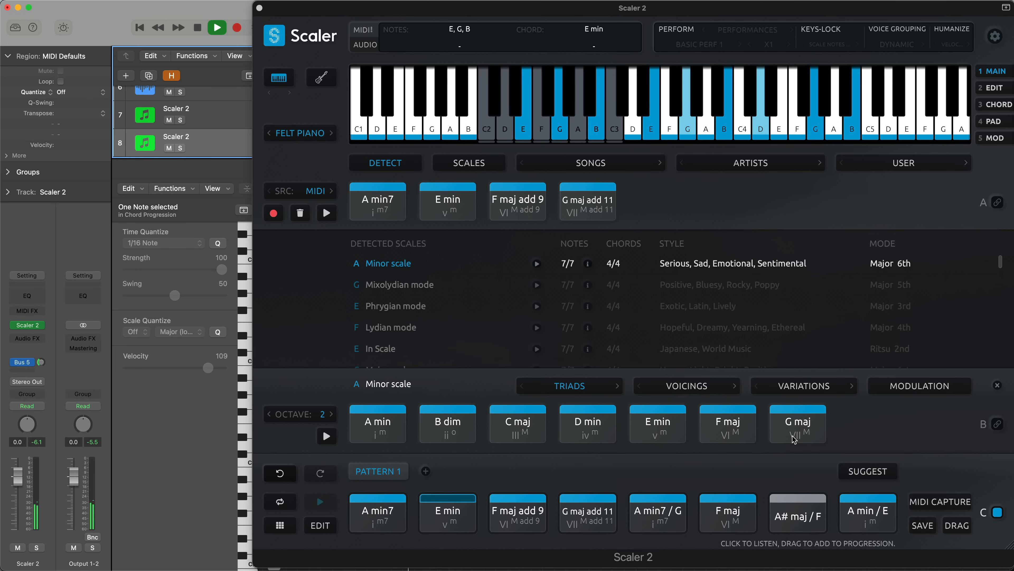
key("space")
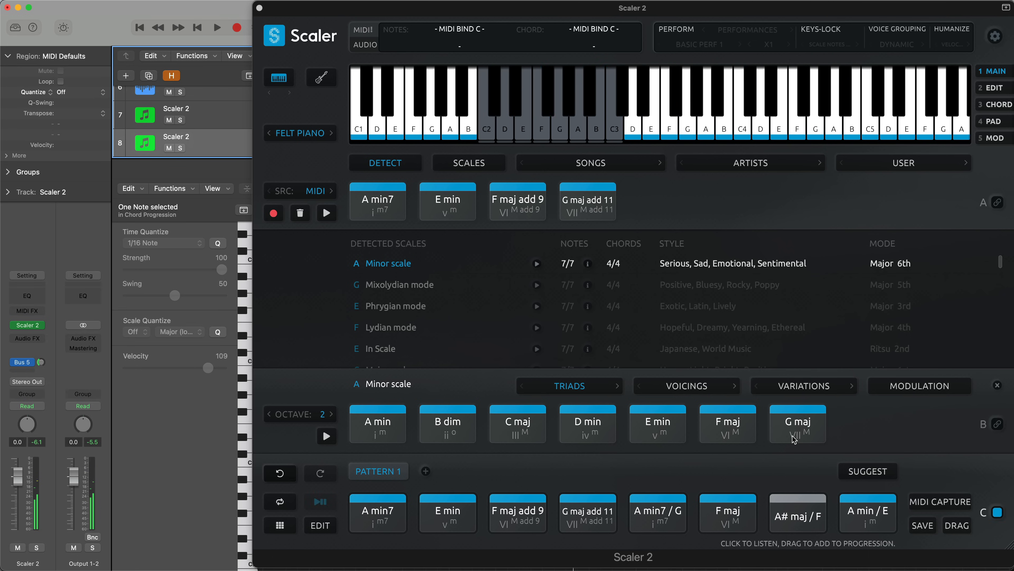
Set the chord duration to 4 beats in the playback settings and close the settings
left_click(995, 36)
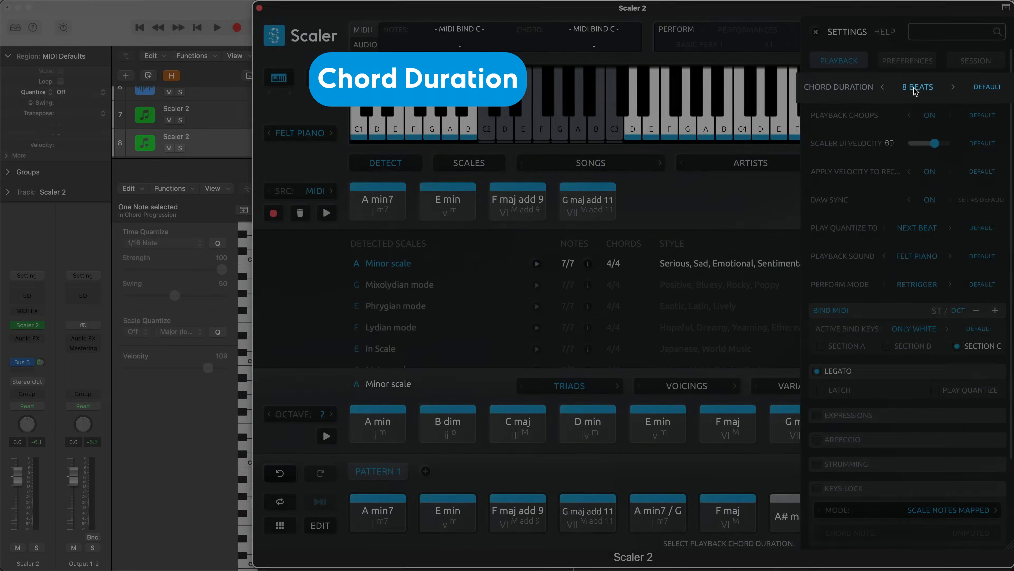
left_click(915, 88)
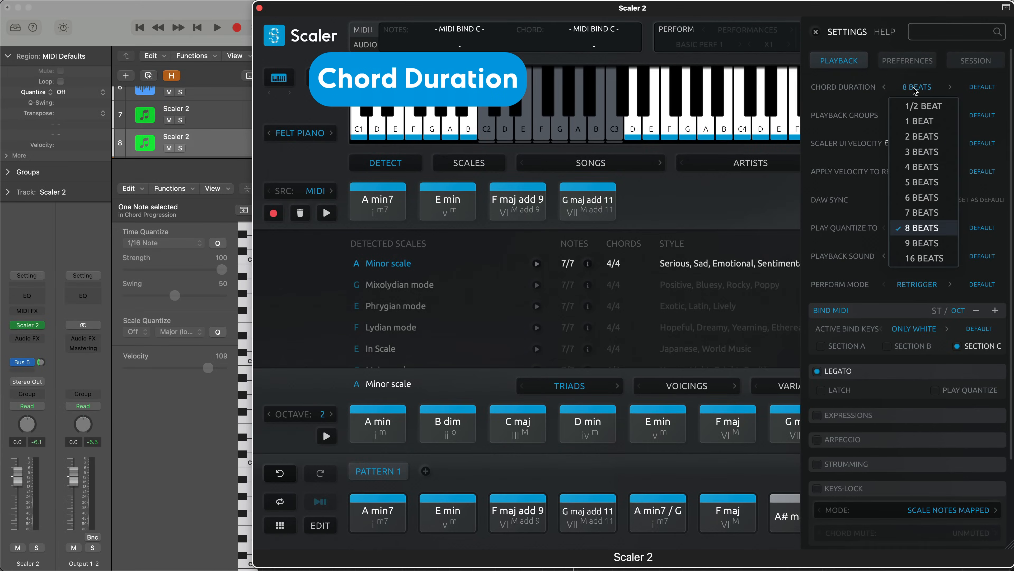
left_click(926, 171)
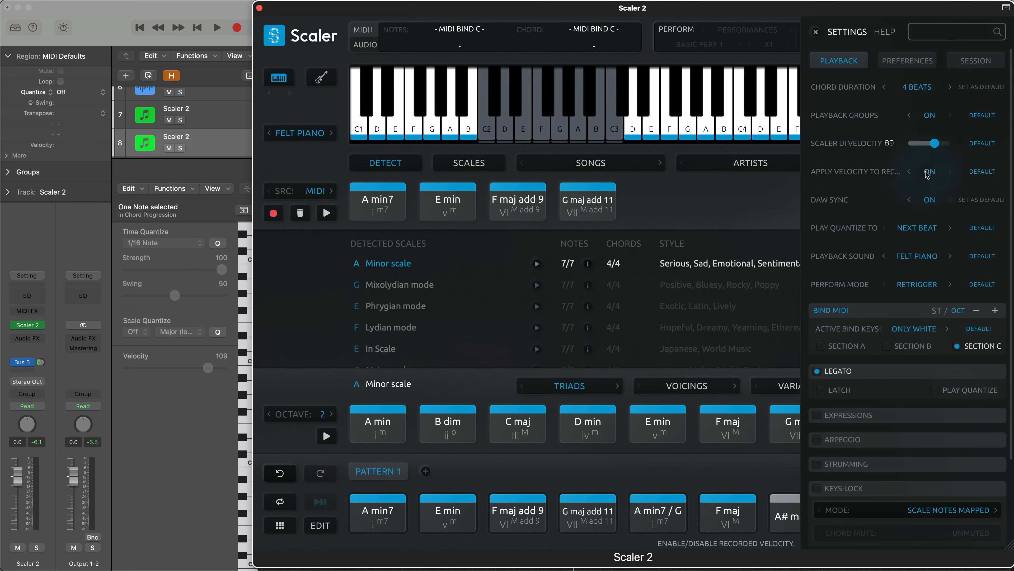
left_click(816, 32)
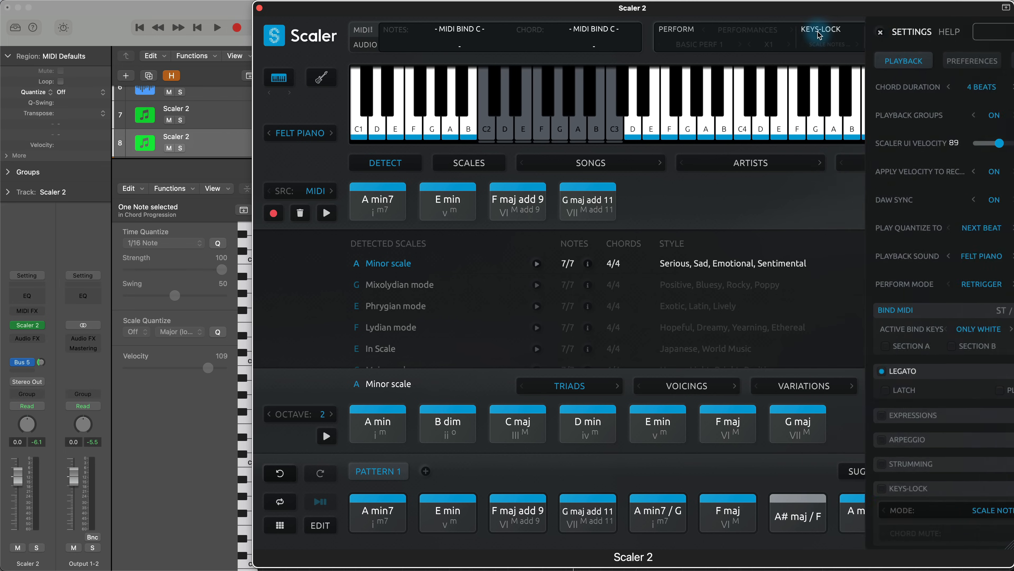
Play the synced progression with cycling on in the DAW, extend the cycle range to bar 9, and show Scaler 2 again
left_click(259, 8)
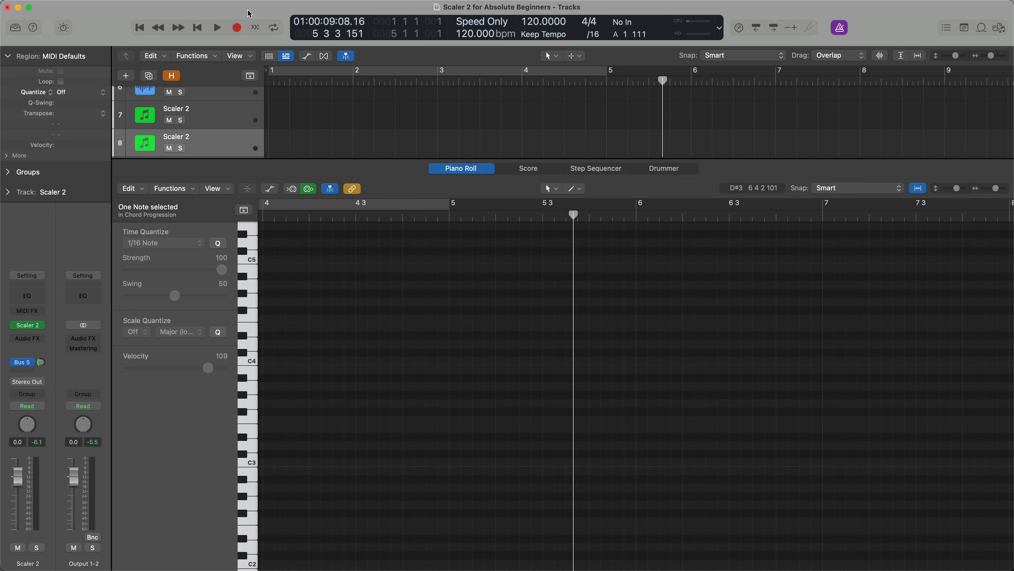
left_click(307, 66)
key("space")
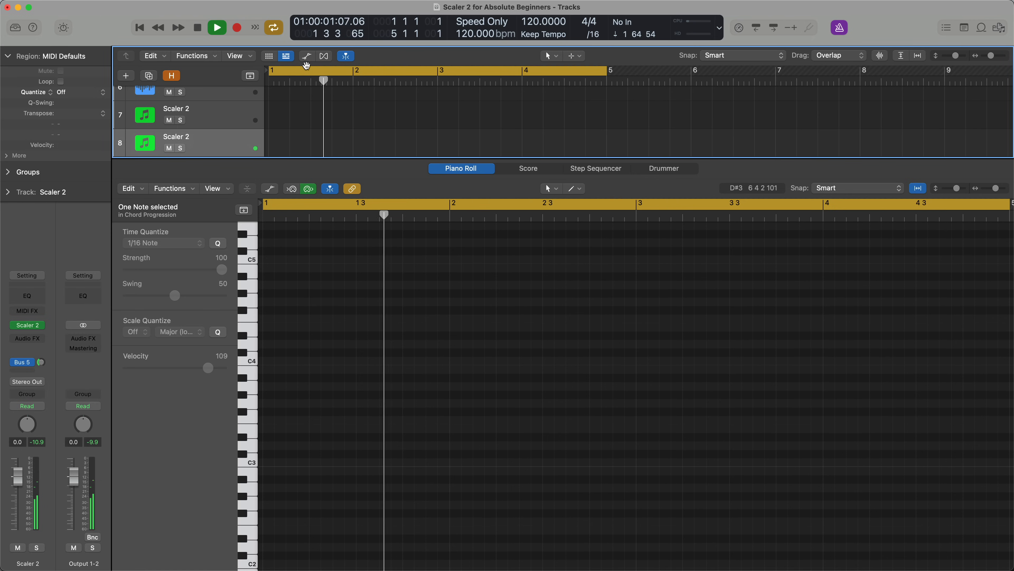
left_click_drag(606, 71, 944, 104)
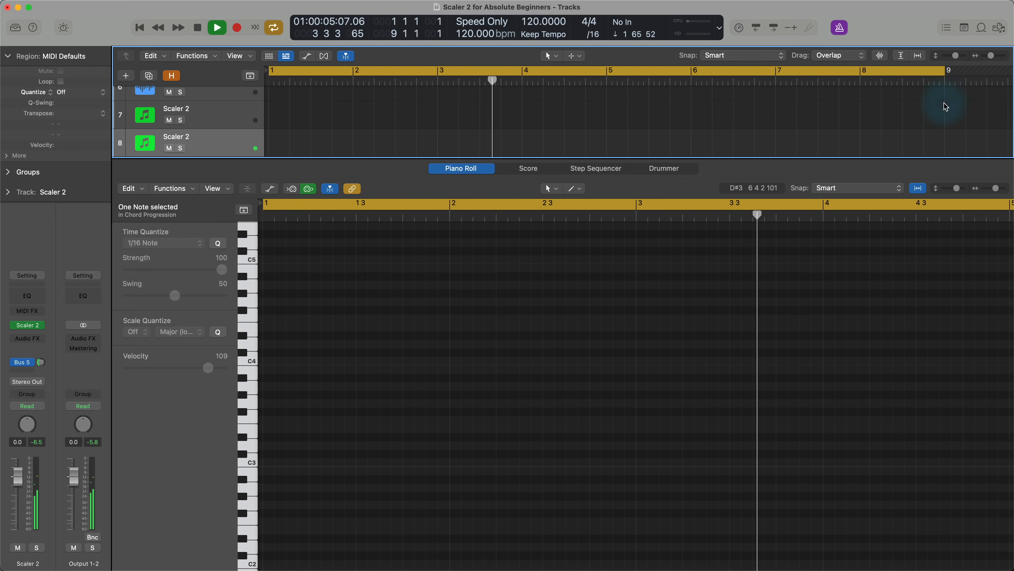
key("v")
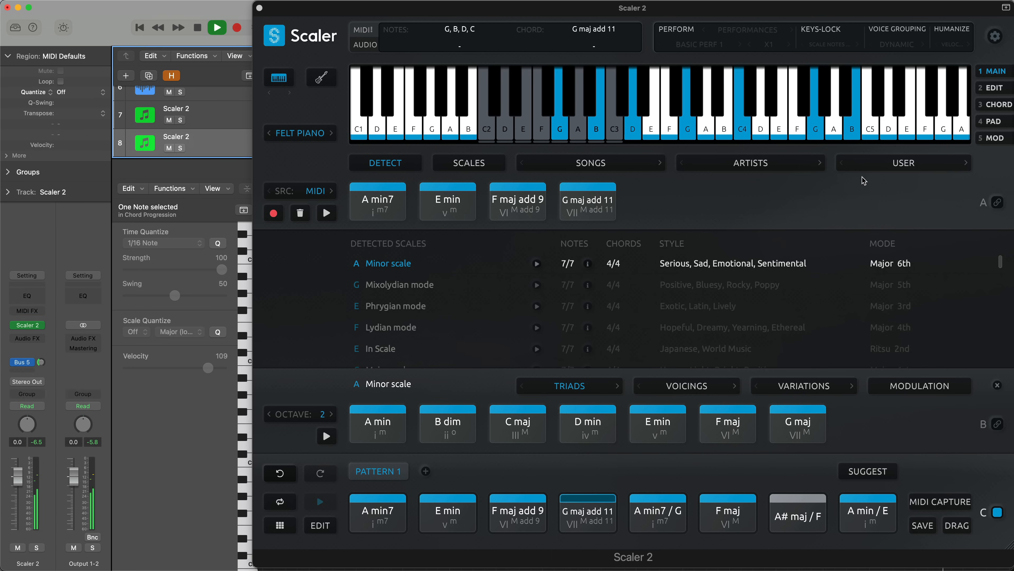
Turn off DAW Sync and export the Pattern 1 progression as MIDI onto Scaler 2 track 8 at bar 1
left_click(319, 502)
left_click(318, 503)
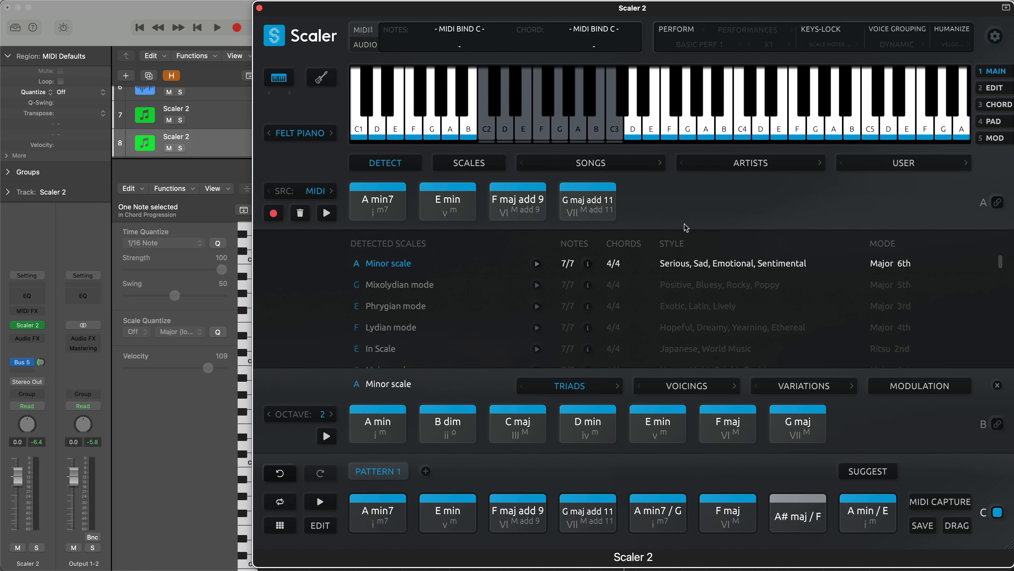
left_click(99, 31)
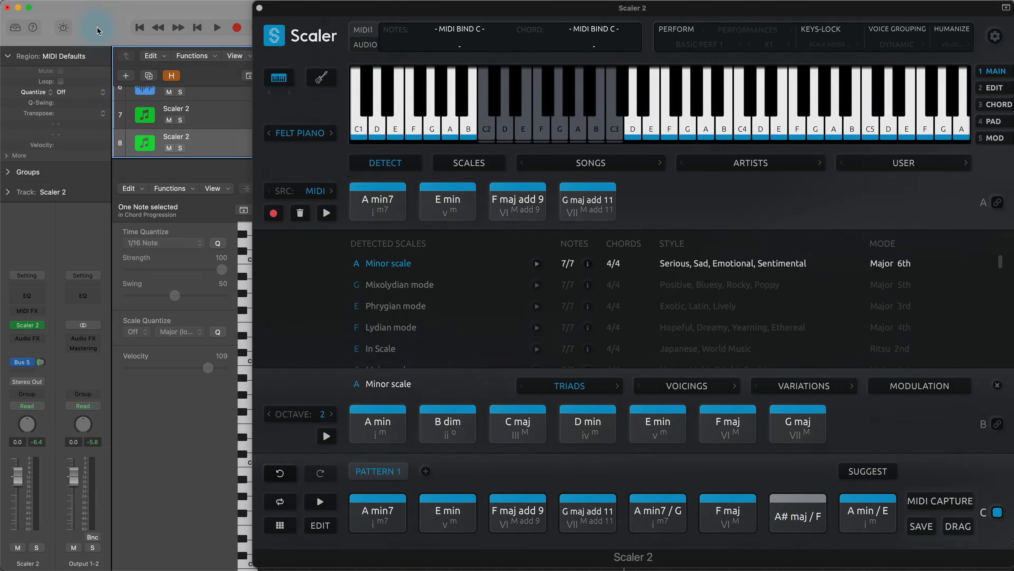
key("i")
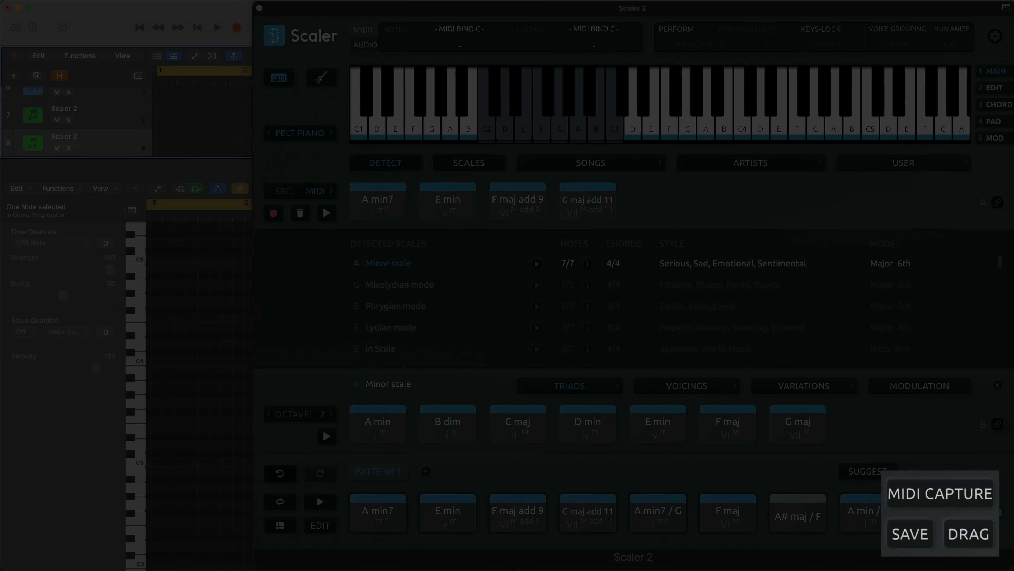
left_click_drag(957, 525, 164, 141)
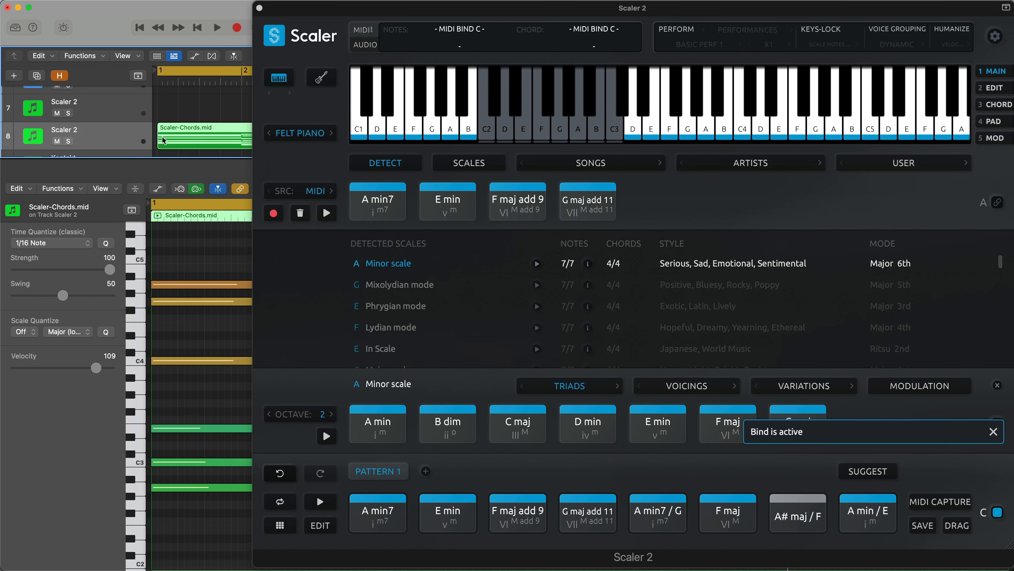
key("v")
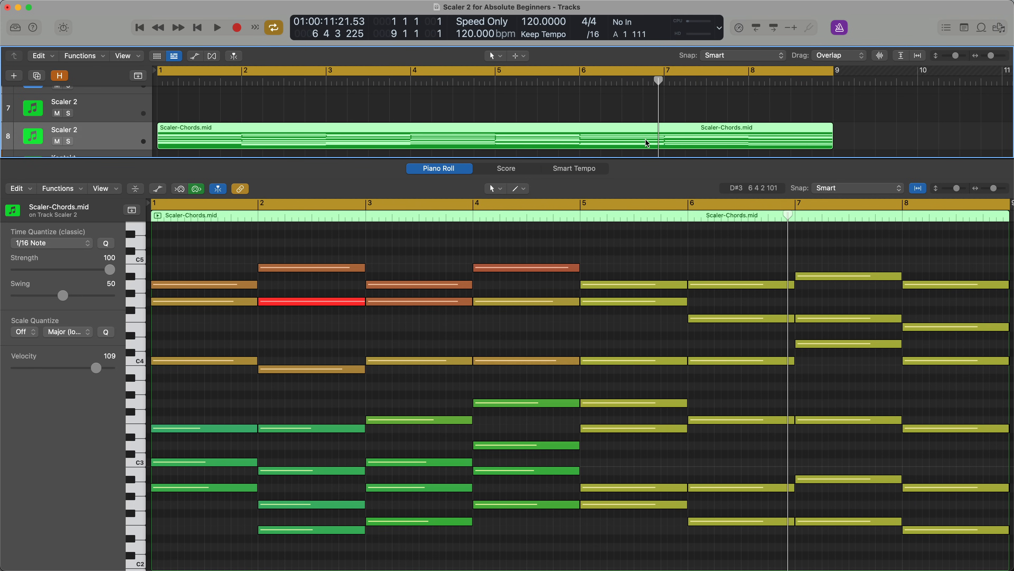
Compare Scaler 2's chord duration setting with the exported chord lengths in the Piano Roll, and close the settings
key("v")
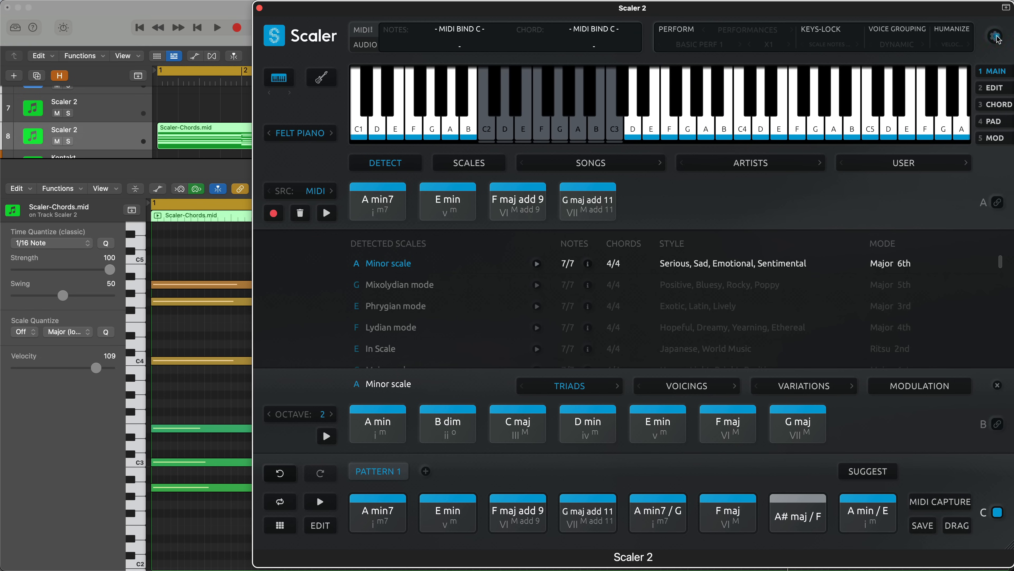
left_click(996, 36)
key("v")
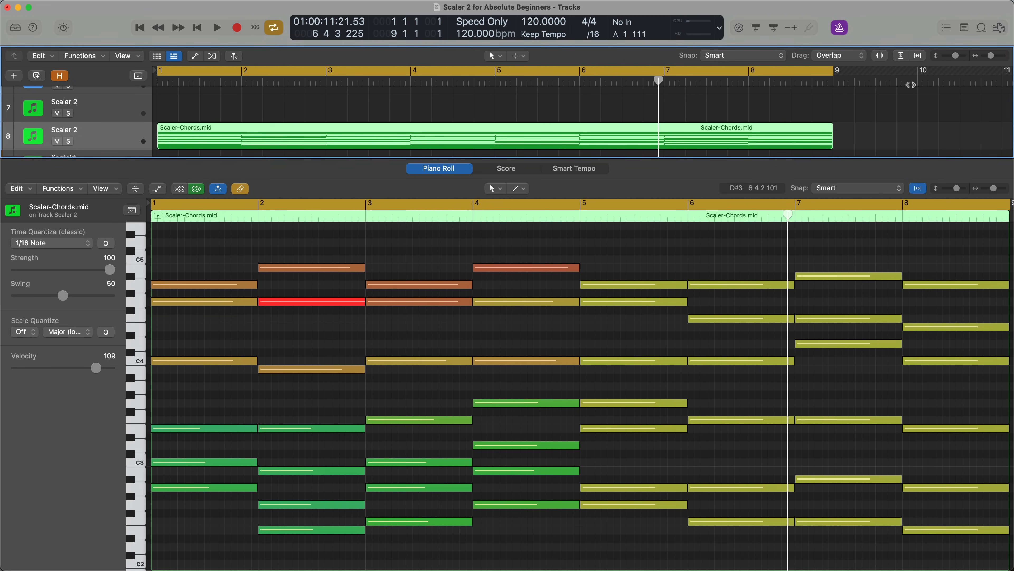
key("v")
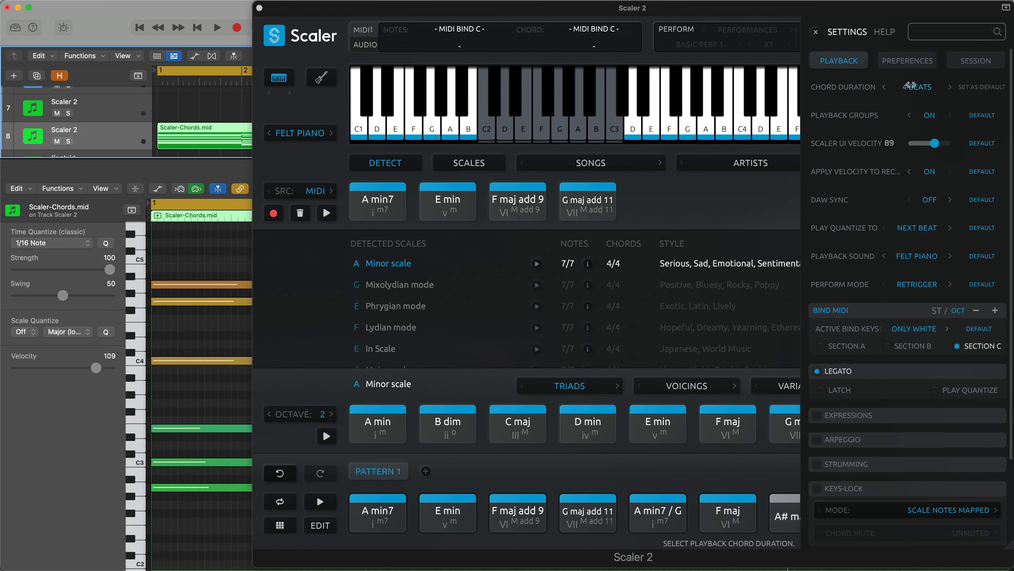
left_click(816, 32)
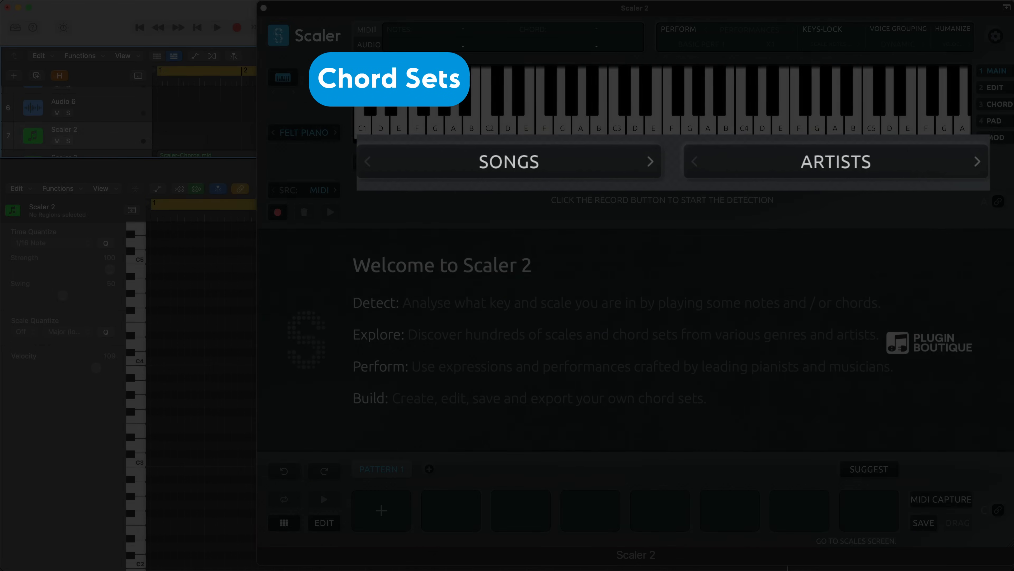
Browse the chord set categories available under Songs and Artists, then close the list
left_click(542, 163)
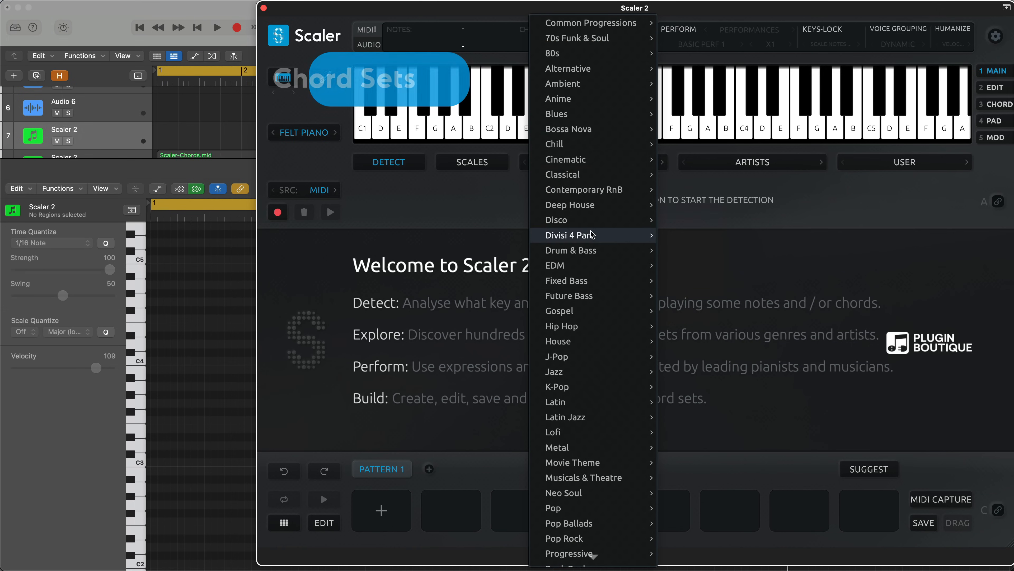
mouse_move(588, 276)
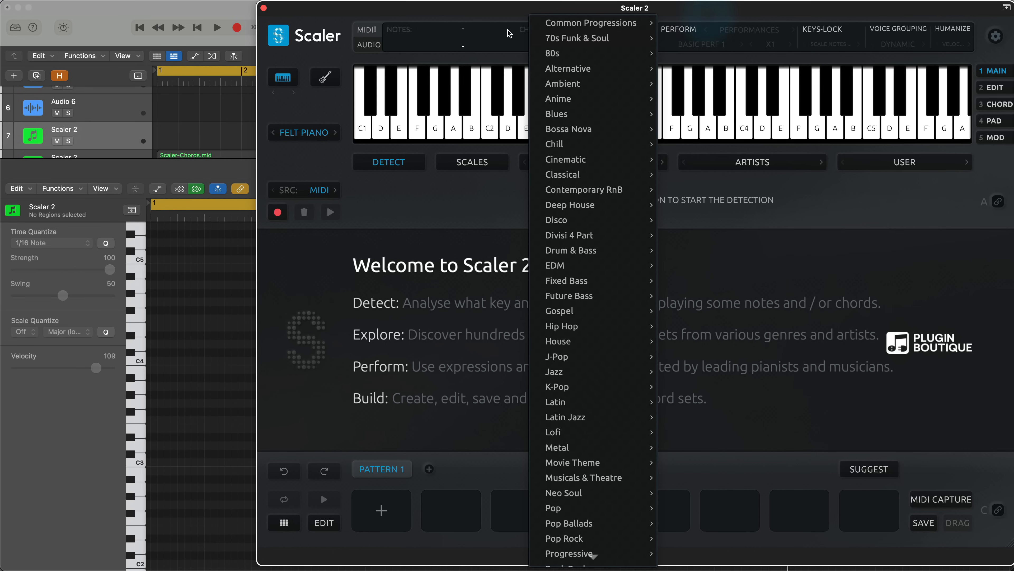
left_click(498, 16)
left_click(758, 162)
mouse_move(731, 164)
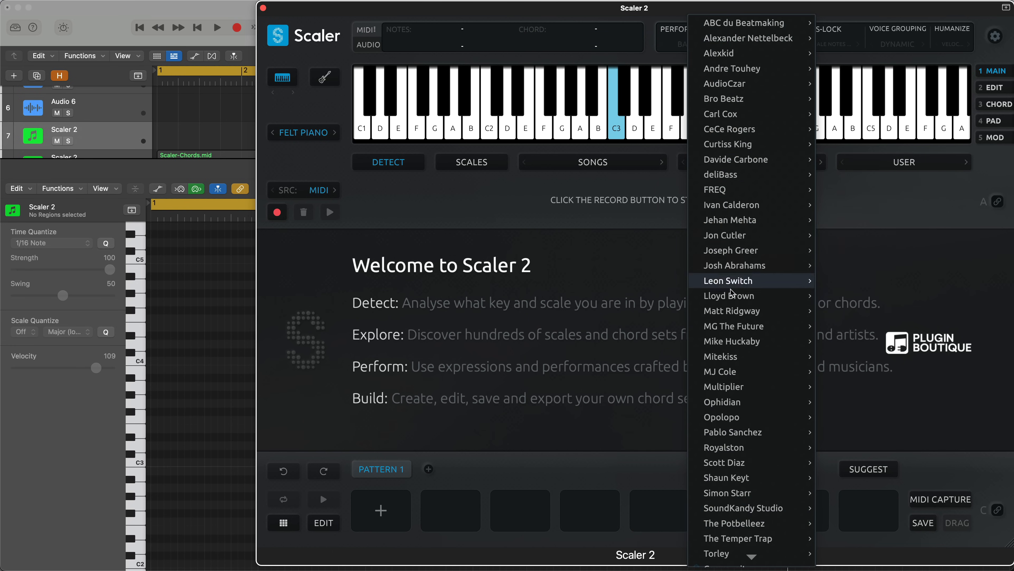
mouse_move(735, 367)
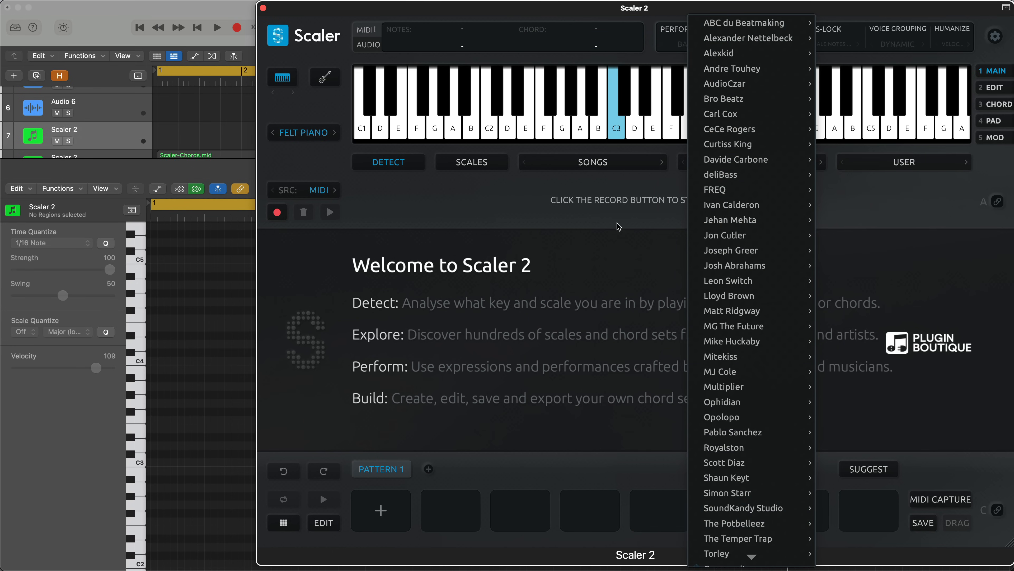
left_click(496, 190)
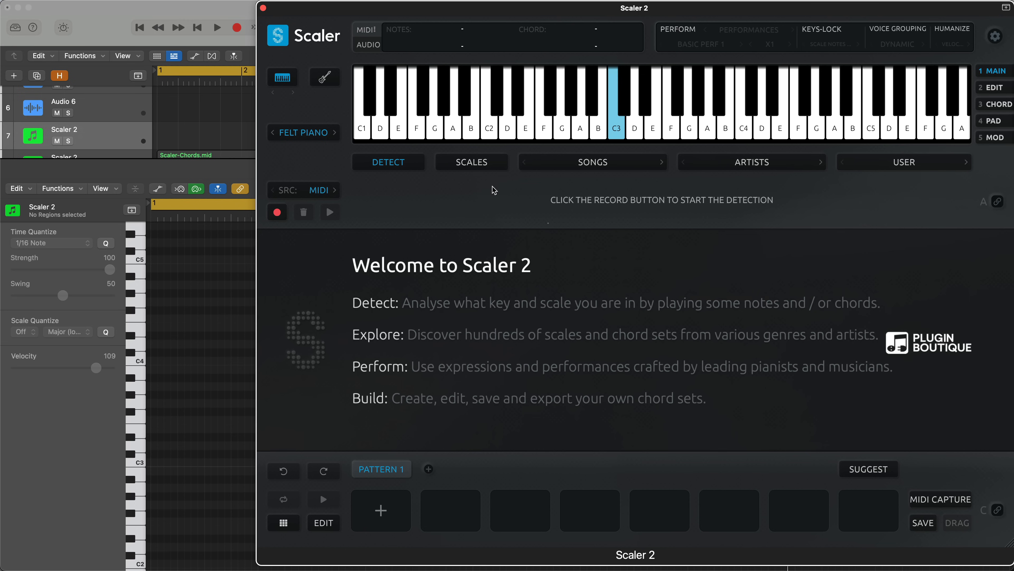
Show the scales list, browse the Songs genres, and load the Love chord set from Movie Theme
left_click(480, 171)
left_click(561, 162)
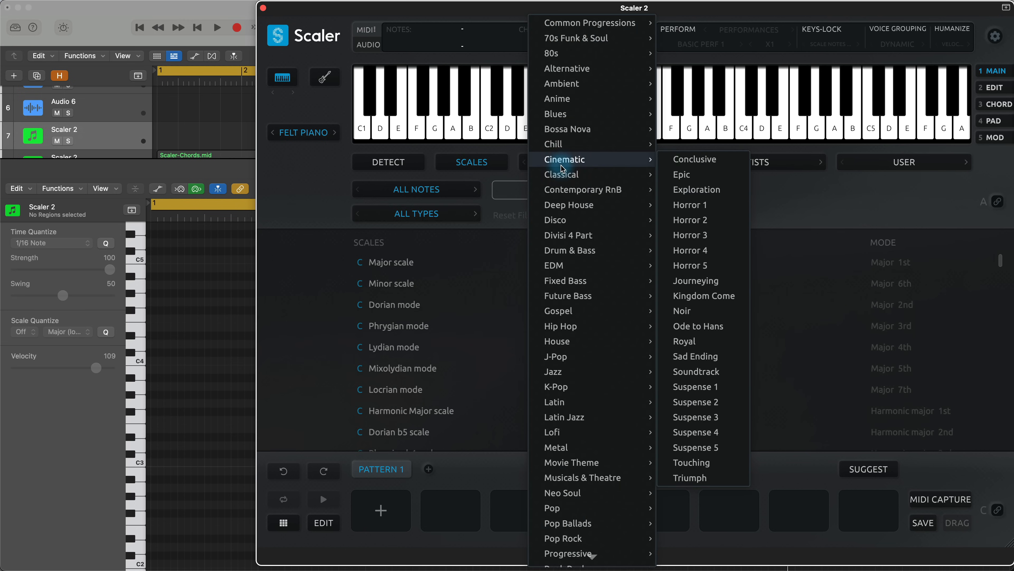
mouse_move(601, 326)
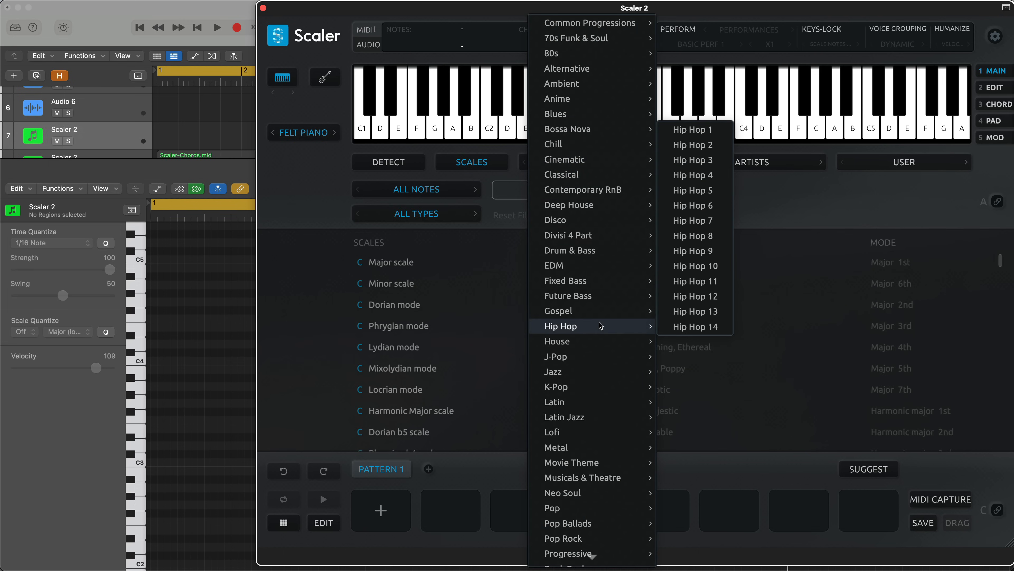
mouse_move(594, 502)
mouse_move(590, 464)
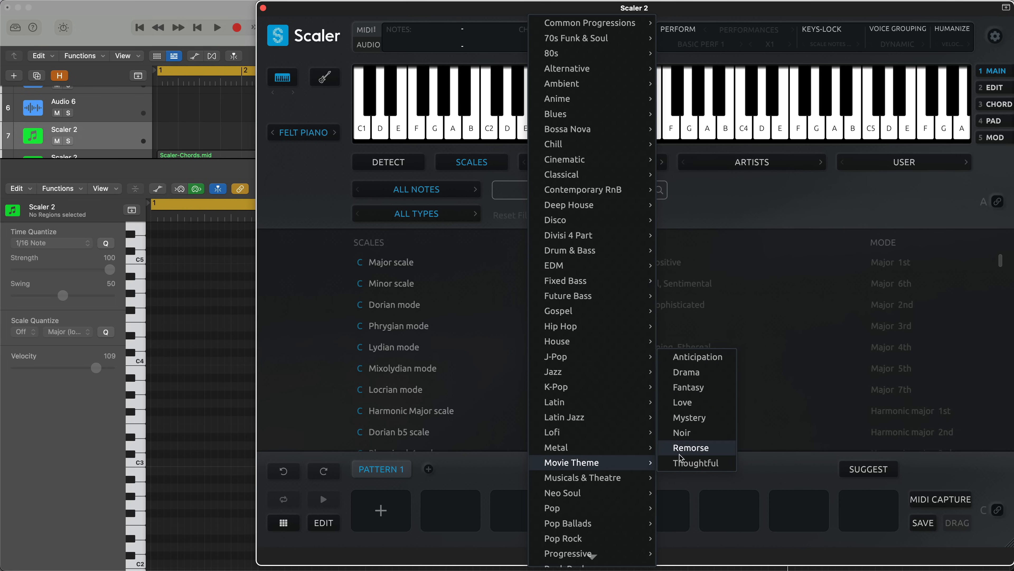
left_click(681, 408)
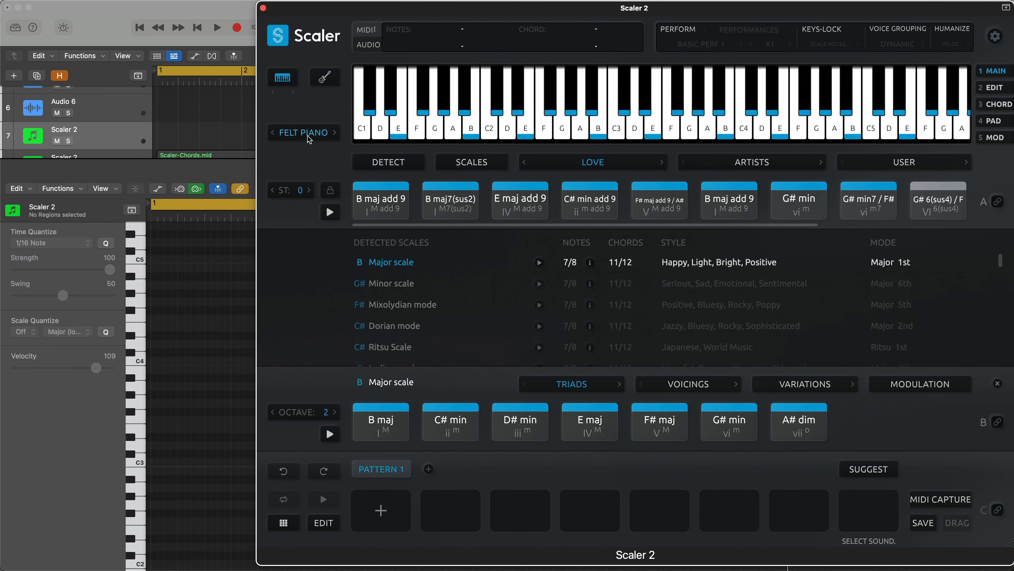
Set the playback sound to the orchestral Brass Ensemble and enable MIDI binding for the Love chord set in section A
left_click(309, 137)
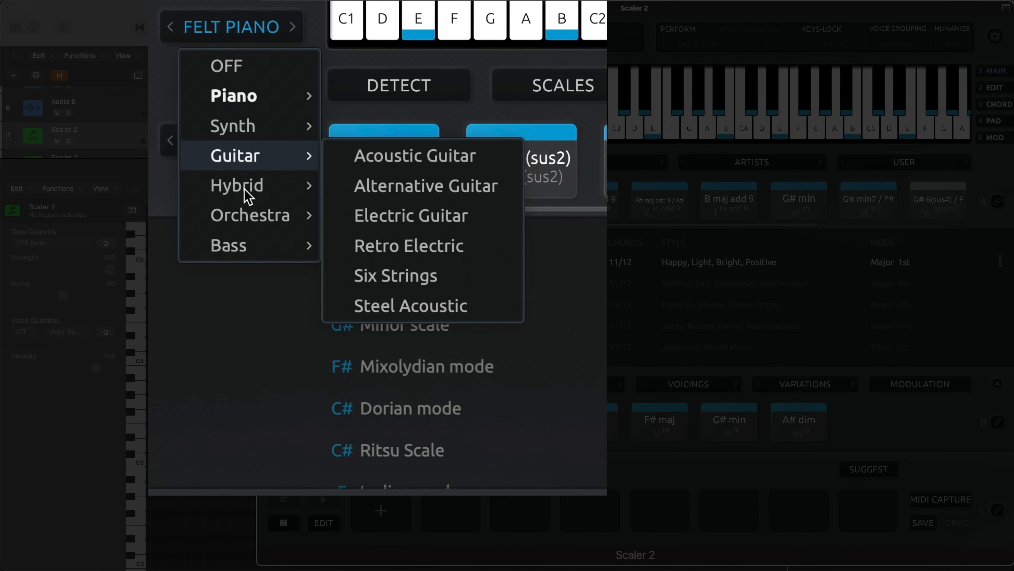
mouse_move(248, 210)
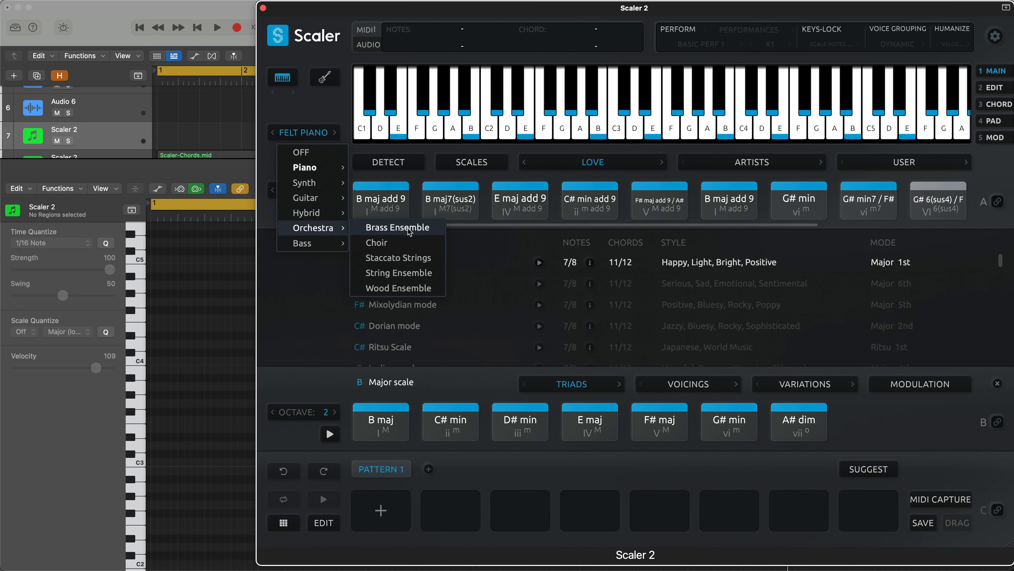
left_click(399, 227)
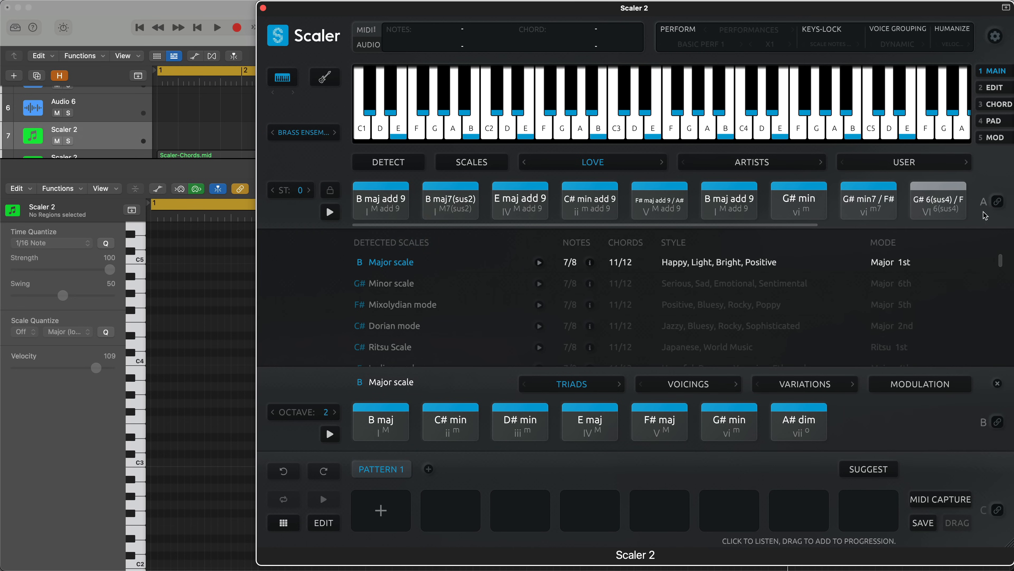
left_click(1000, 203)
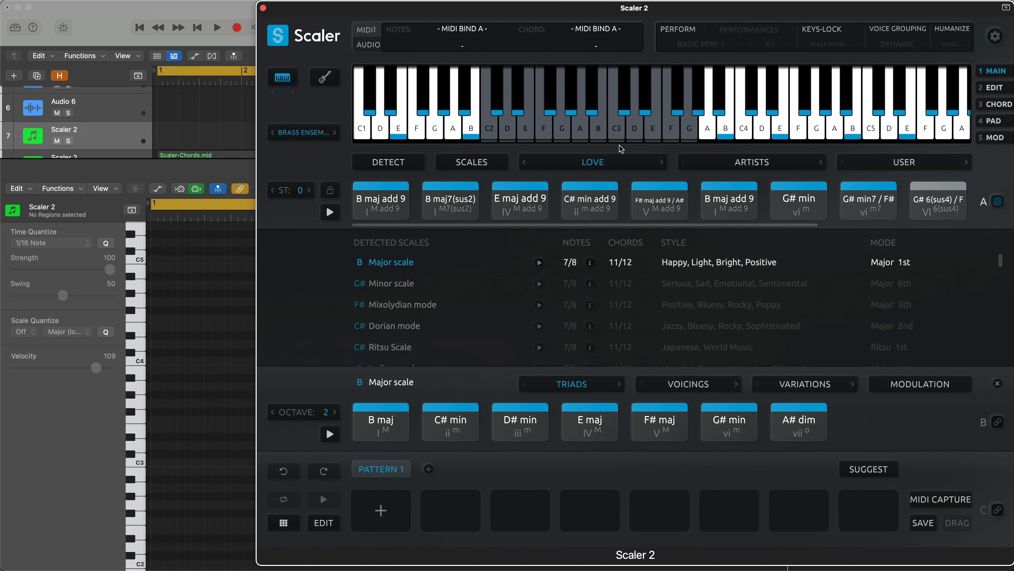
Audition chords across the bound Love set, including G# min, G# min7/F# and G# 6(sus4)/F
mouse_move(573, 226)
left_mouse_down()
mouse_move(720, 226)
mouse_move(562, 217)
left_mouse_up()
left_click(570, 202)
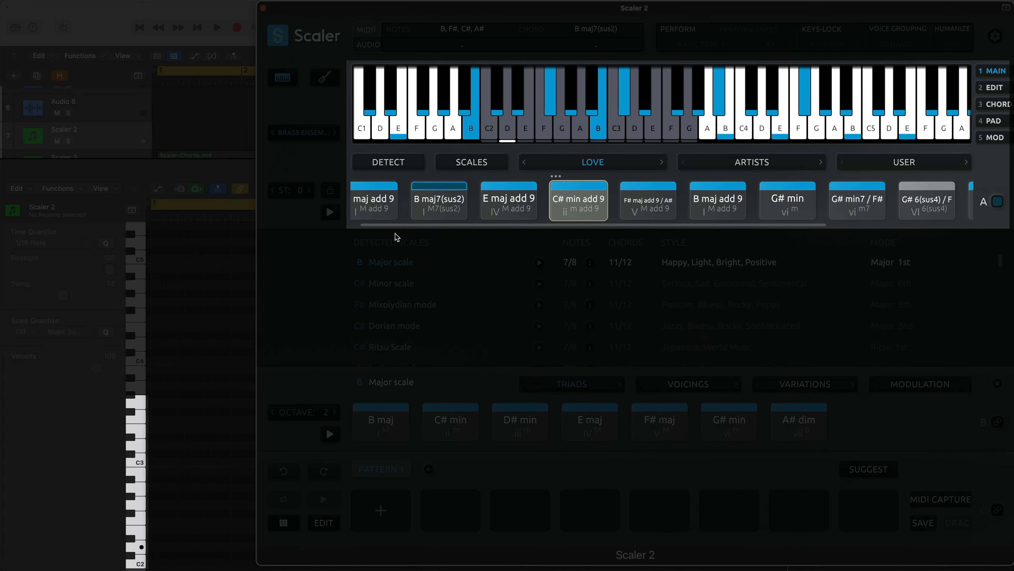
left_click_drag(400, 226, 339, 220)
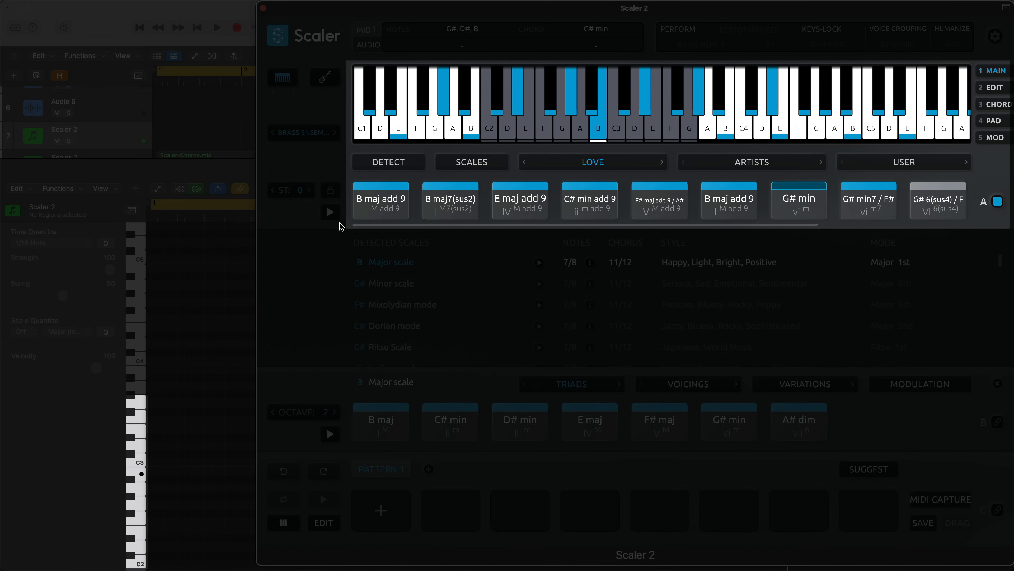
left_click_drag(384, 229, 546, 239)
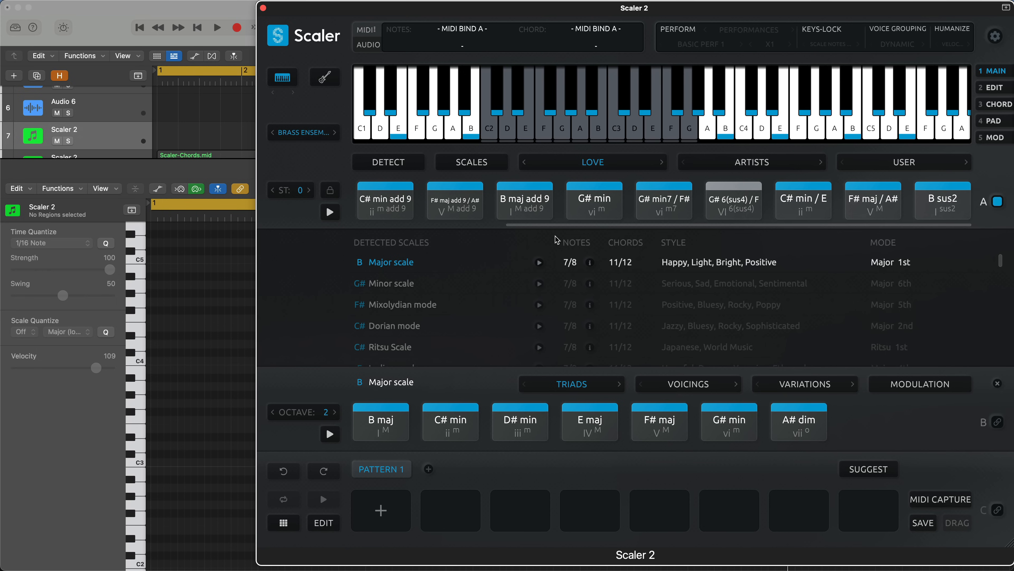
left_click(640, 196)
left_click(577, 216)
left_click(720, 204)
left_click(735, 199)
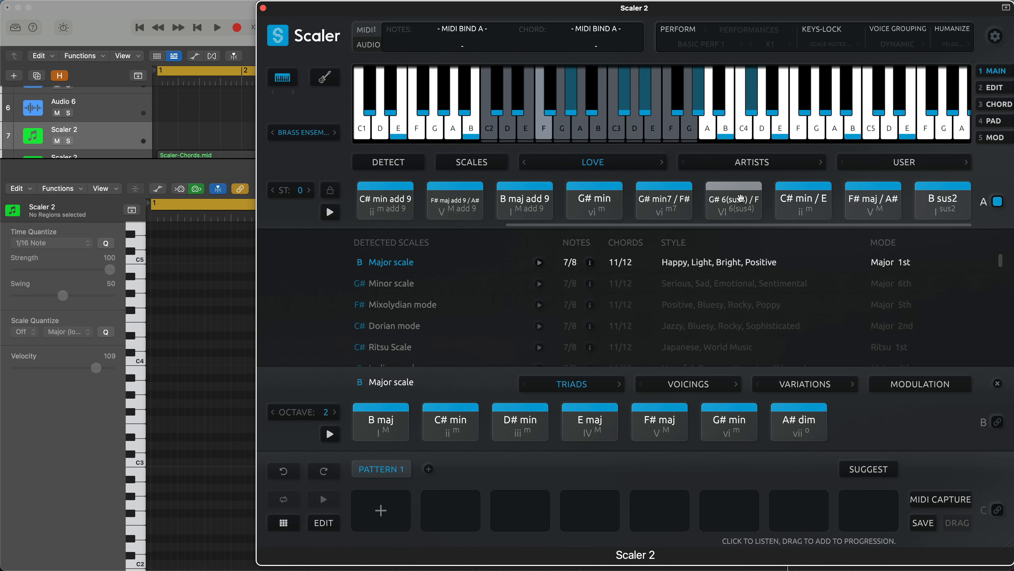
left_click_drag(561, 227, 407, 226)
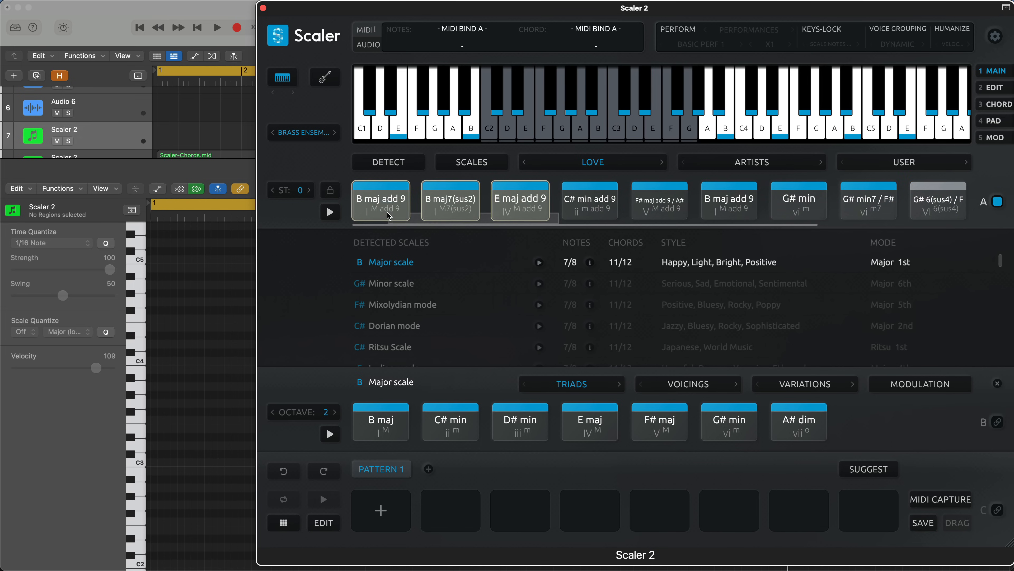
Multi-select B maj add 9, E maj add 9, F# maj add 9/A# and G# min, and add them together to Pattern 1
left_click(390, 194)
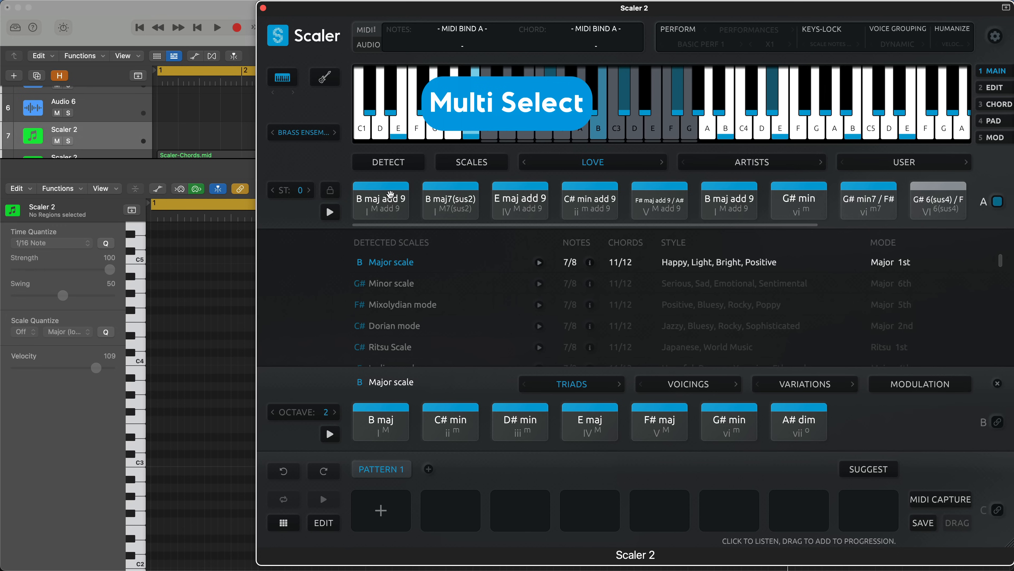
left_click(390, 195, "shift")
left_click(520, 200, "shift")
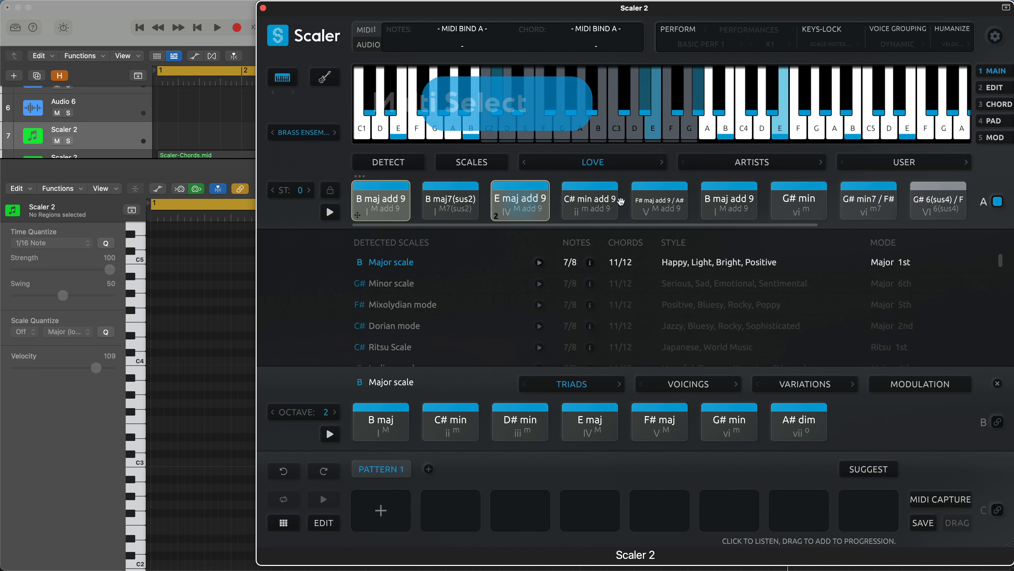
left_click(654, 204, "shift")
left_click(796, 202, "shift")
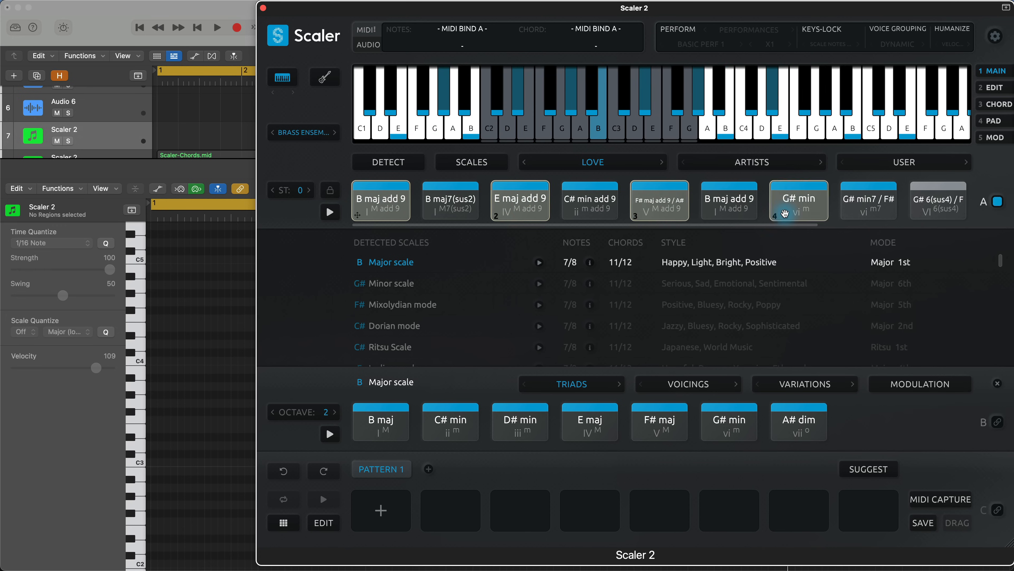
left_click_drag(402, 186, 380, 500)
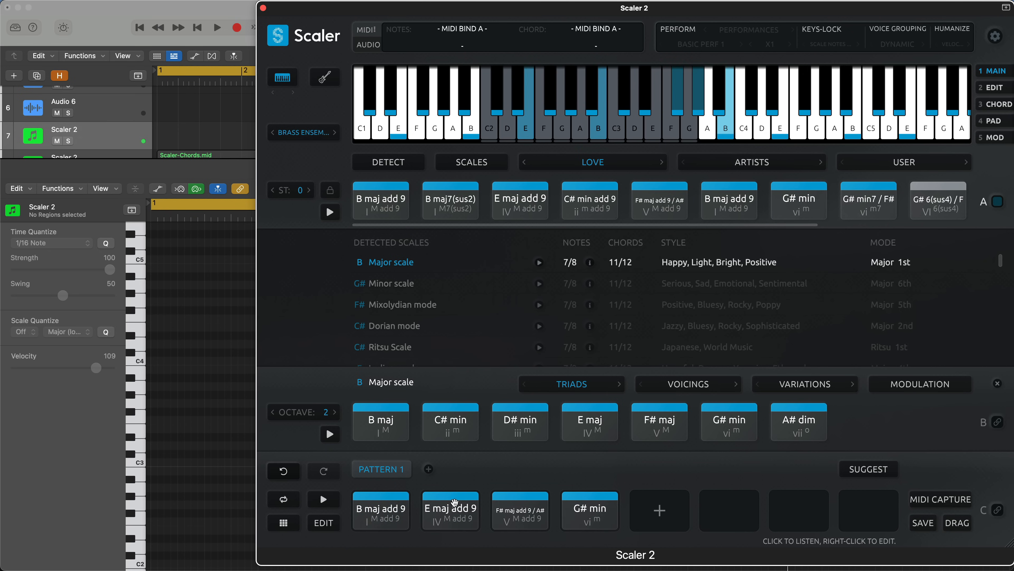
Turn on DAW Sync and play Pattern 1 with the Celestial Existence synth sound
right_click(331, 505)
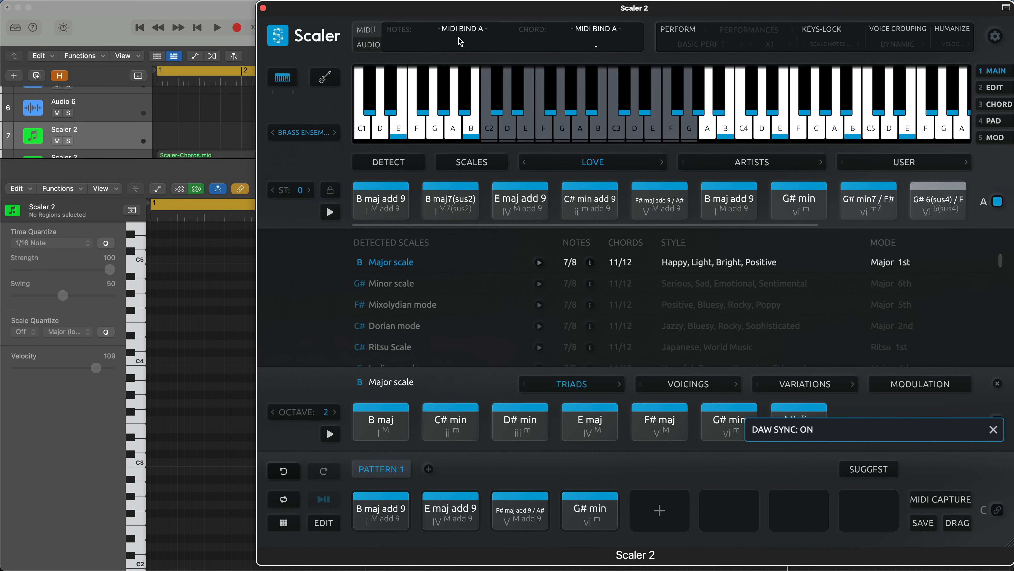
left_click(309, 134)
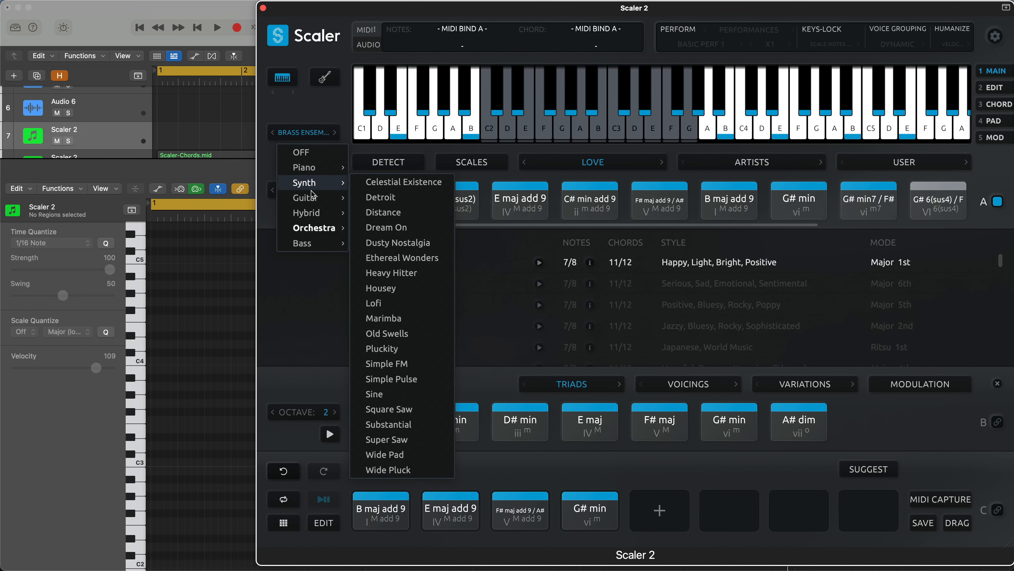
mouse_move(314, 190)
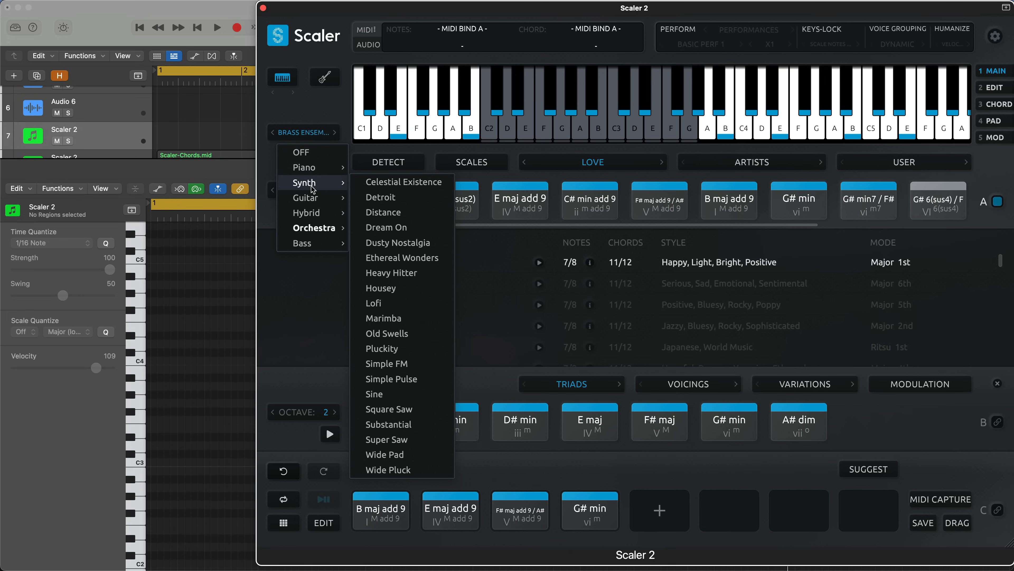
left_click(384, 183)
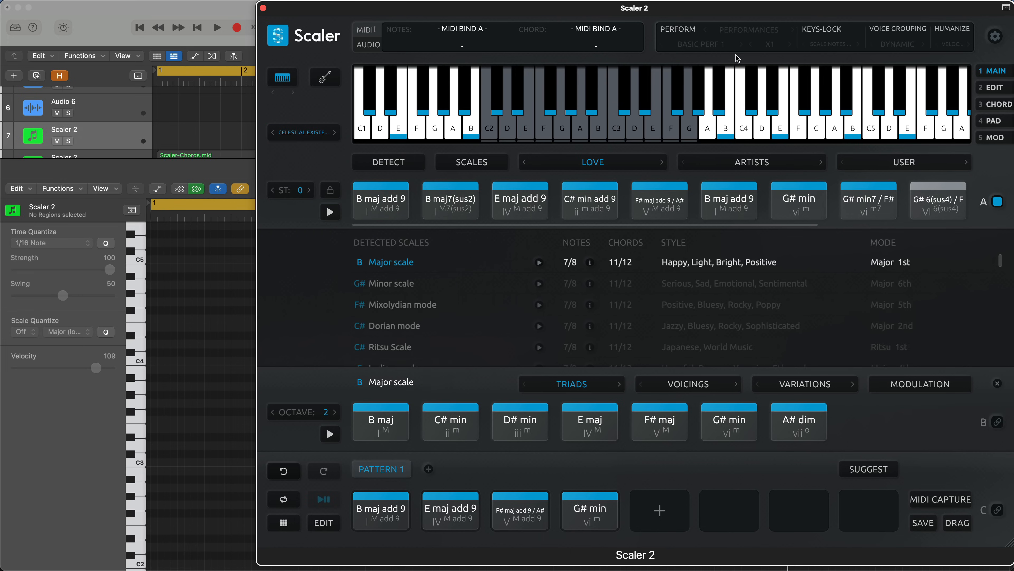
key("space")
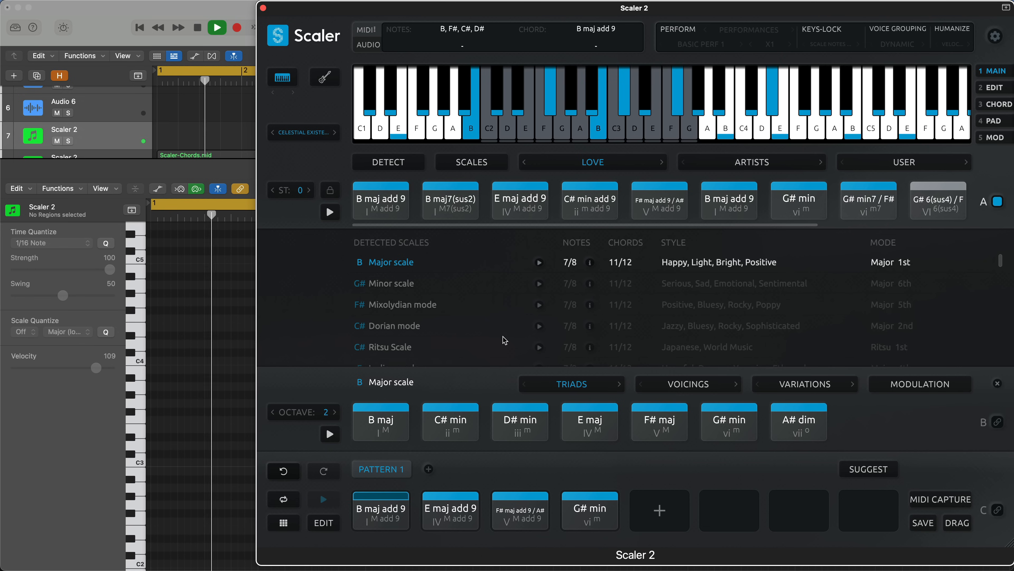
key("space")
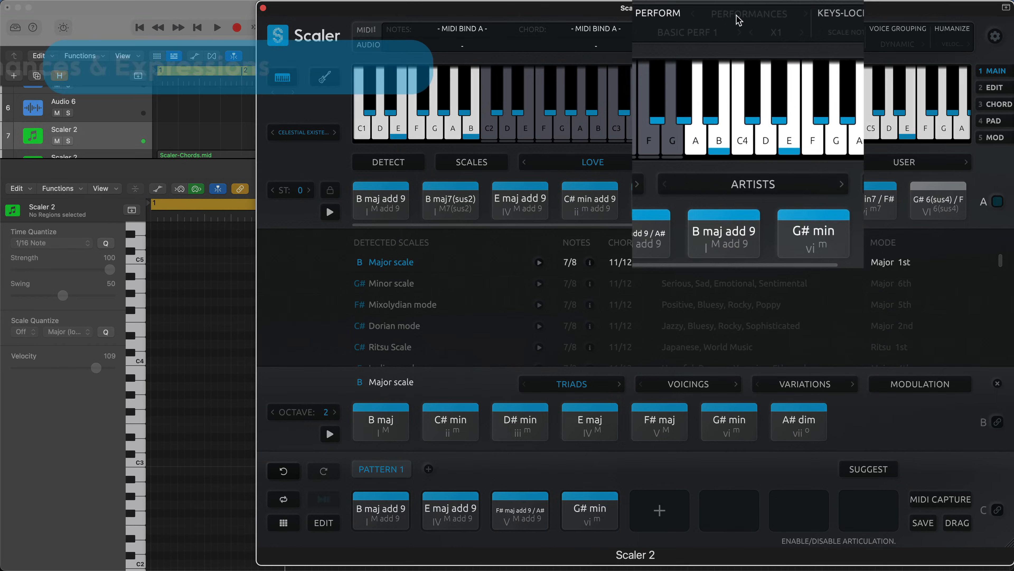
Enable Perform with the Arpeggio articulation and play Pattern 1 with it
left_click(737, 26)
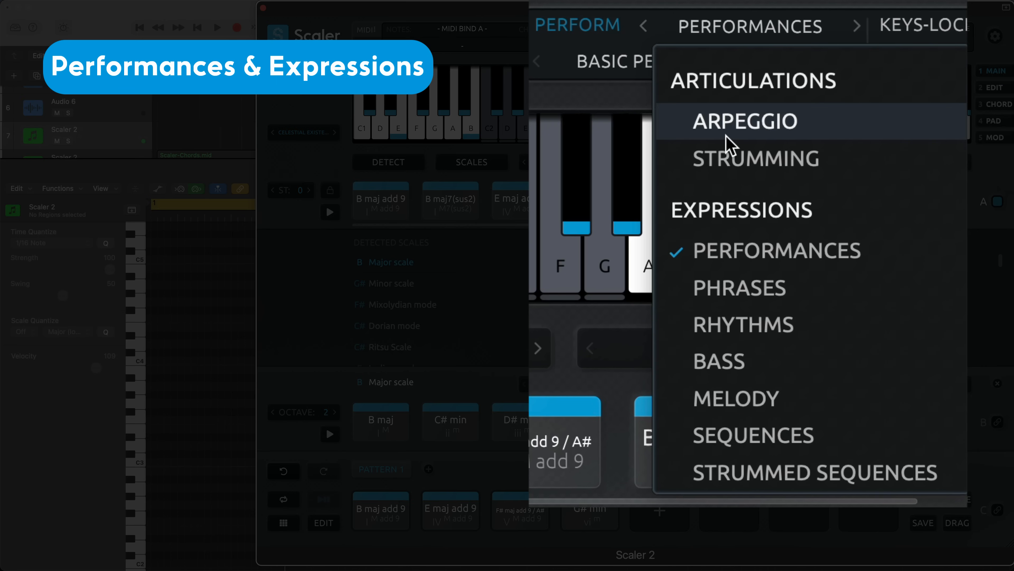
left_click(727, 136)
key("space")
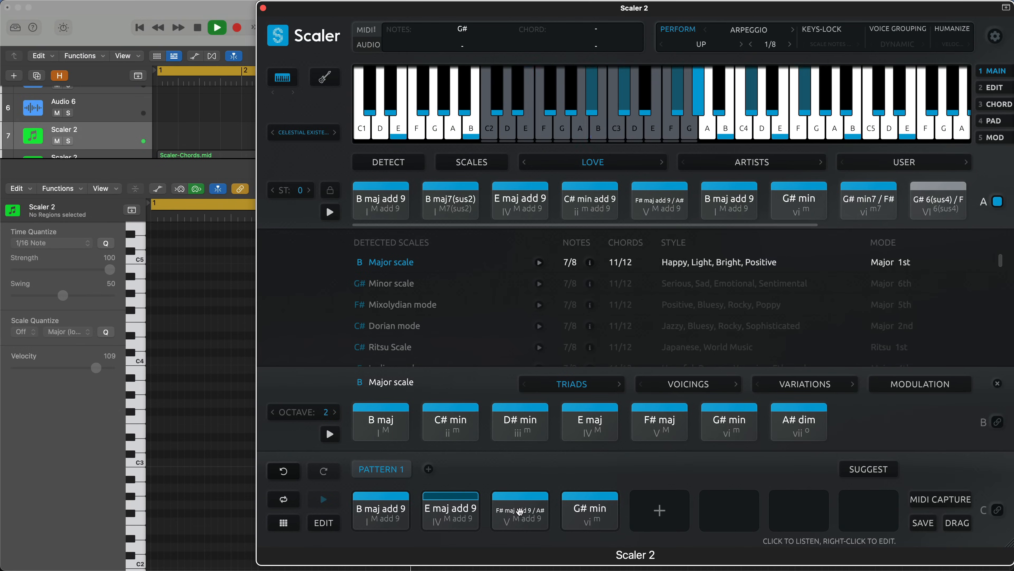
key("space")
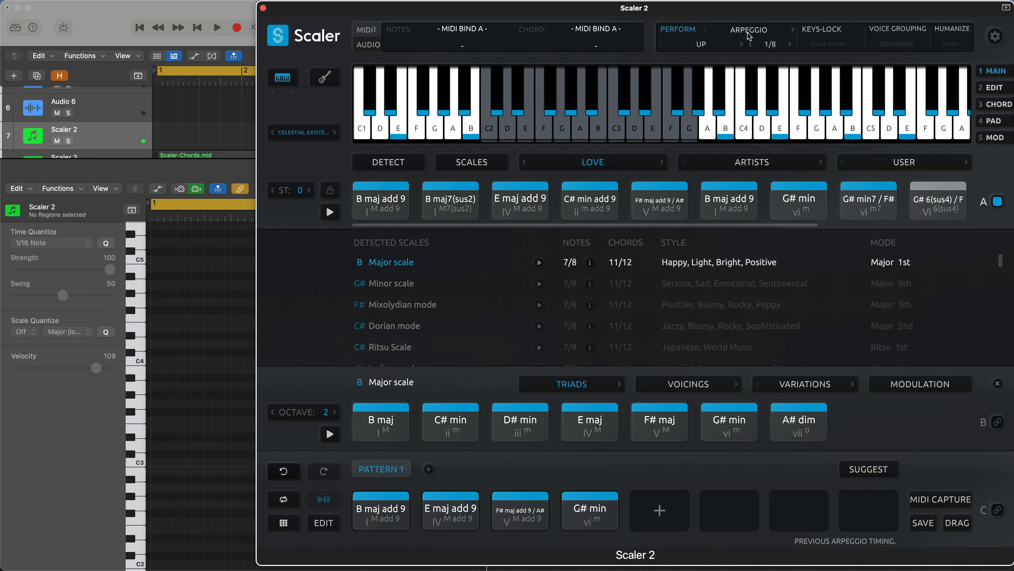
Switch the Perform type to the Performances expression and play Pattern 1 with Basic Perf 1
left_click(749, 32)
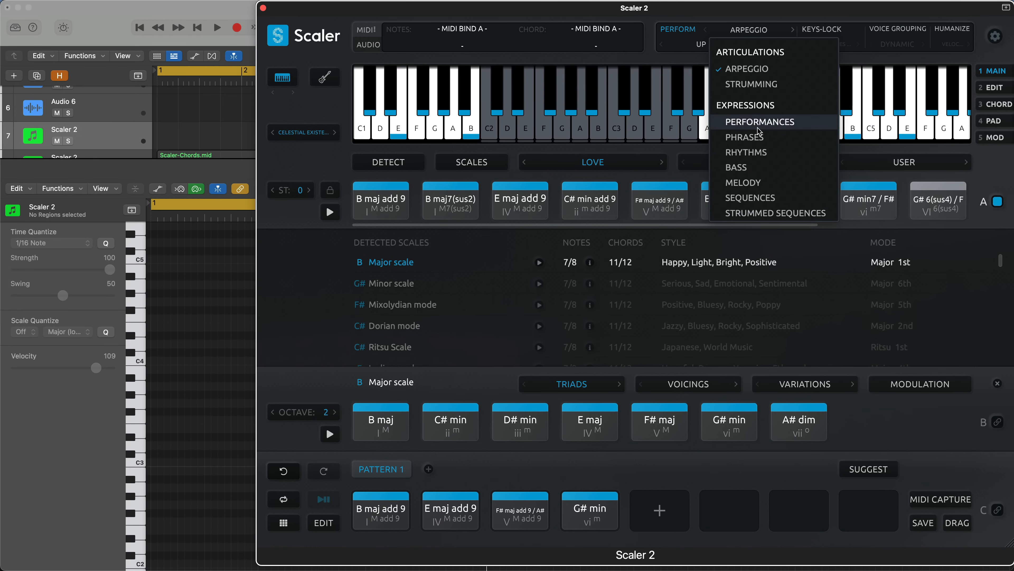
left_click(759, 121)
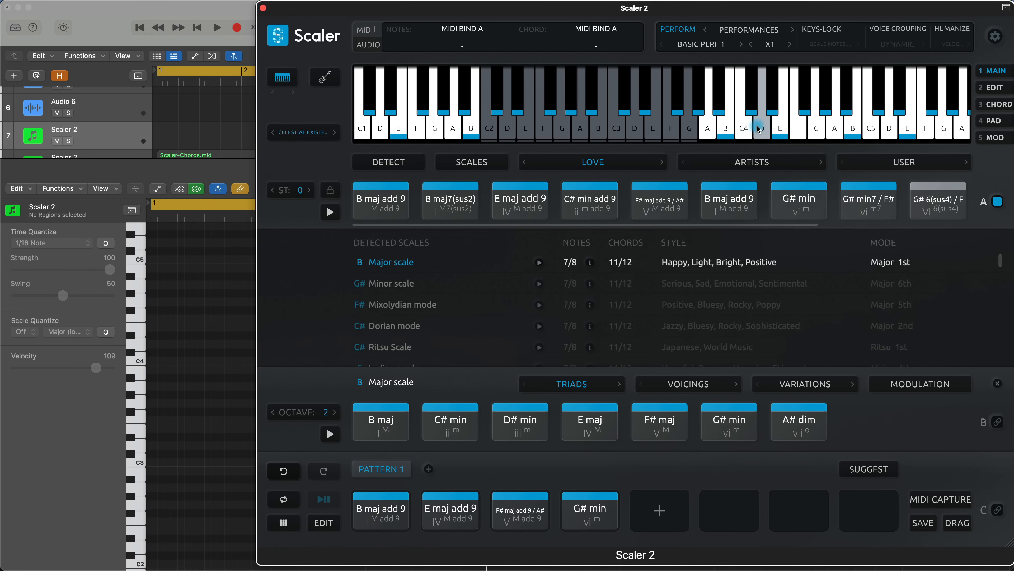
key("space")
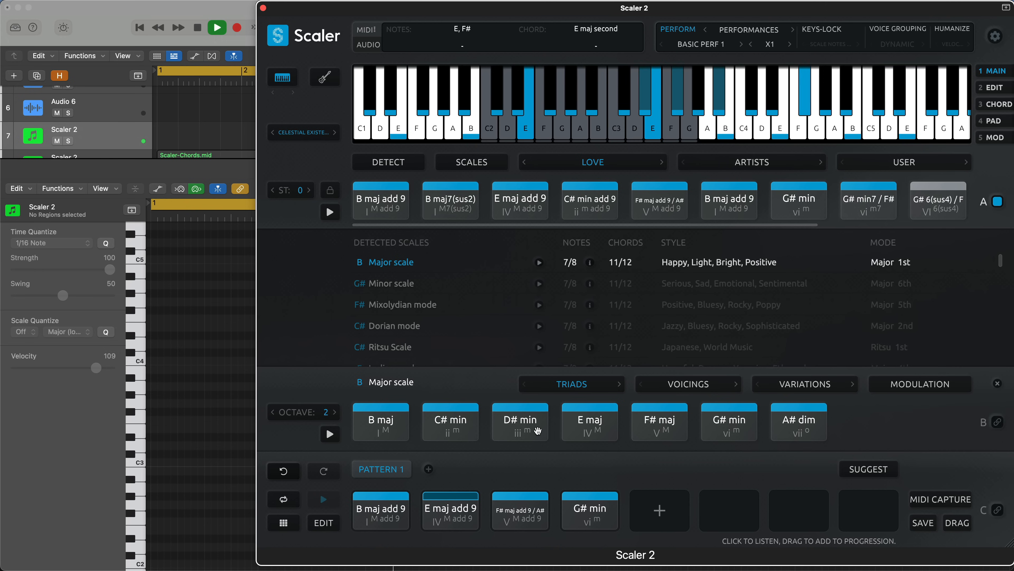
key("space")
Choose the Cantando performance from the Espressivo category and play Pattern 1 with it
left_click(702, 44)
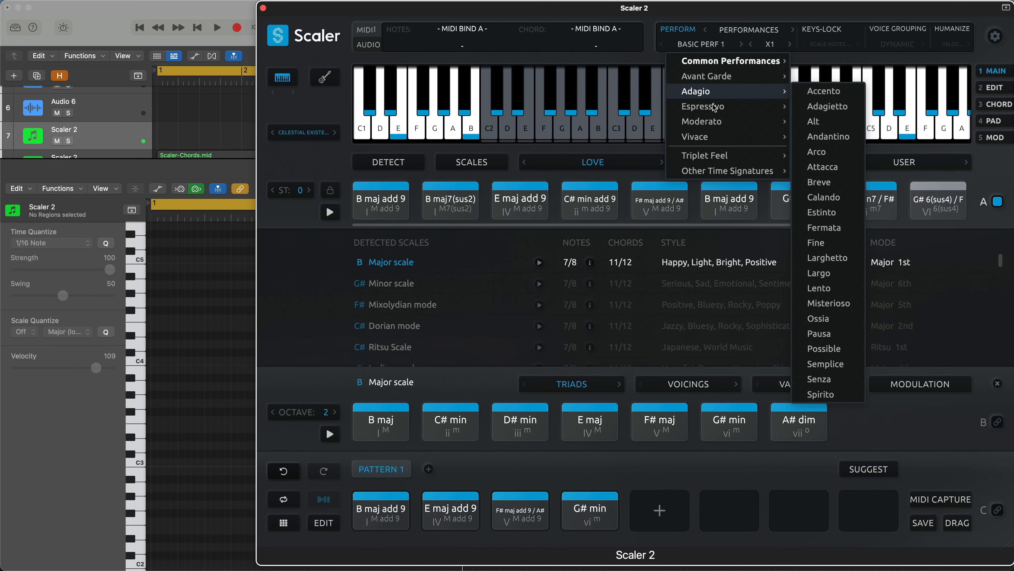
mouse_move(715, 108)
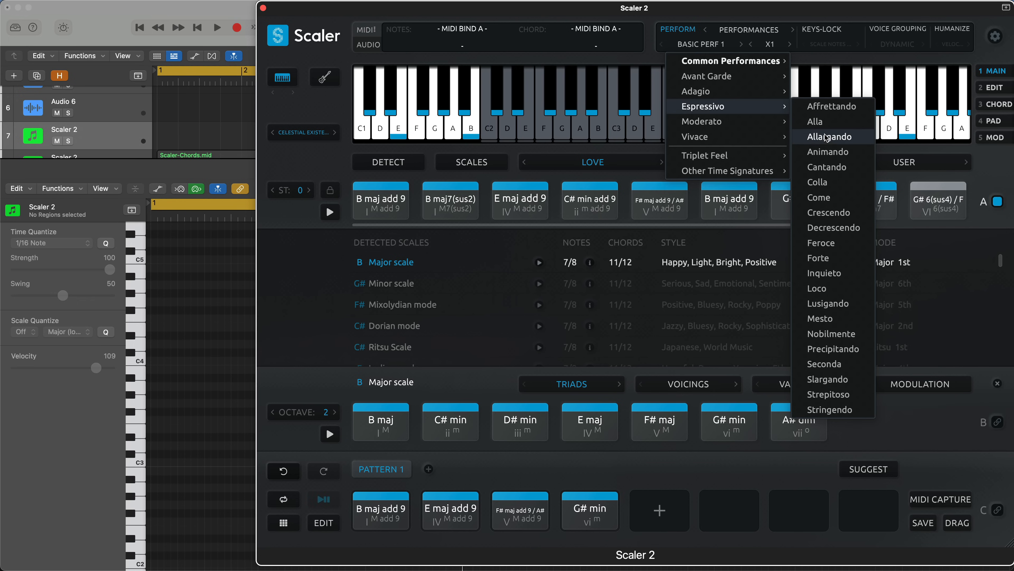
left_click(827, 166)
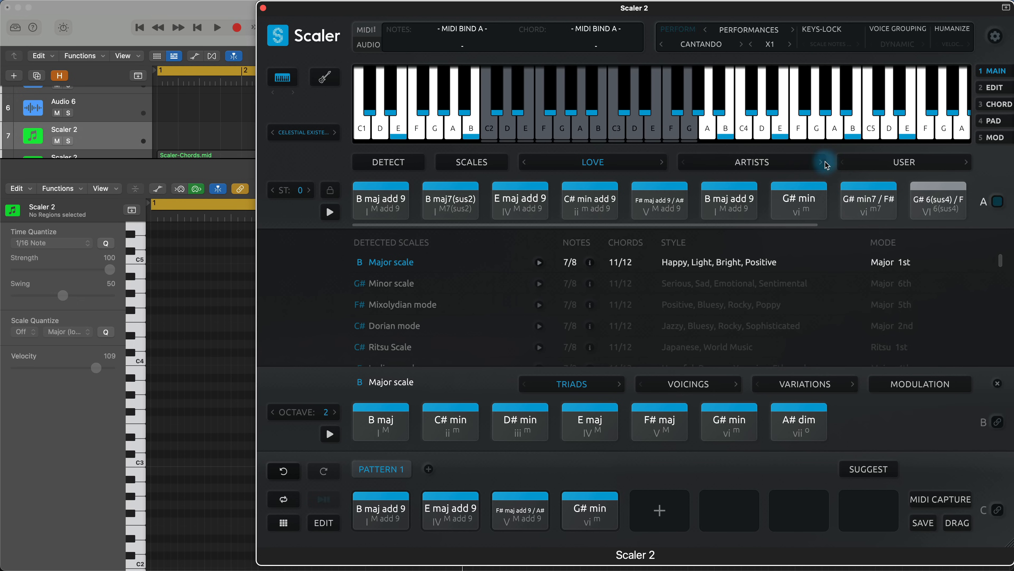
key("space")
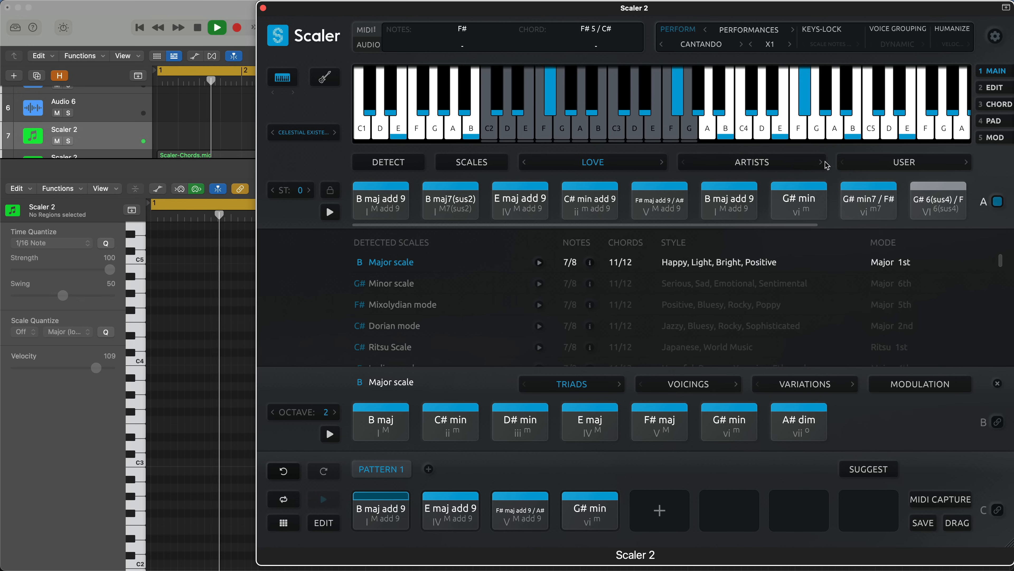
key("space")
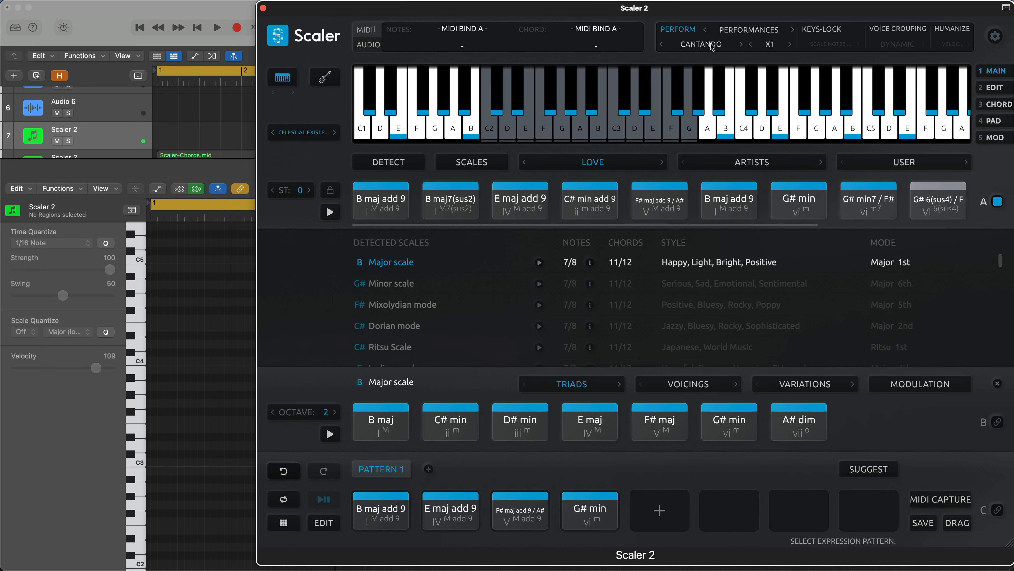
Switch the expression type to Phrases, audition the B maj add 9 chord, and play Pattern 1 with Basic 1
left_click(729, 38)
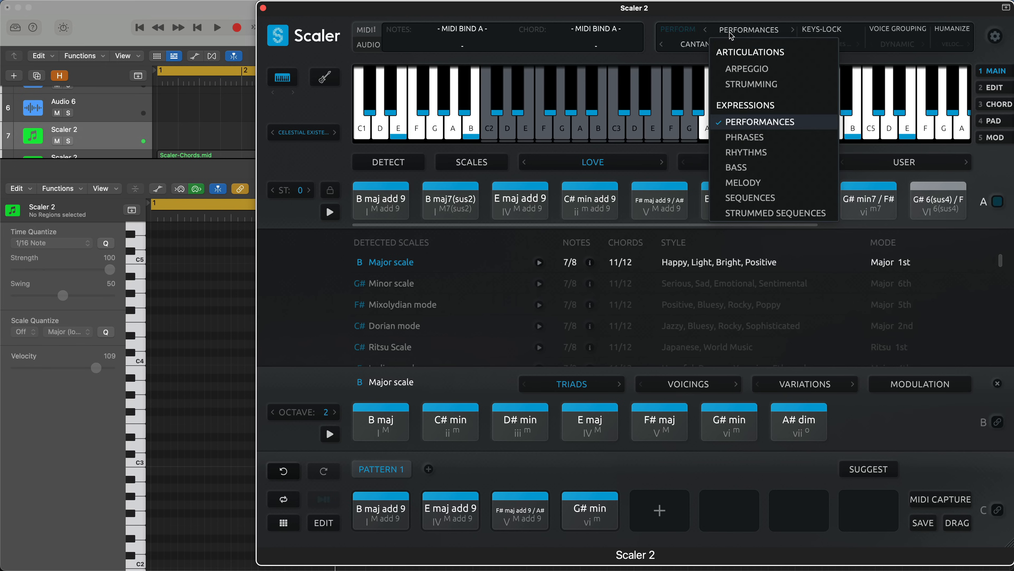
left_click(739, 136)
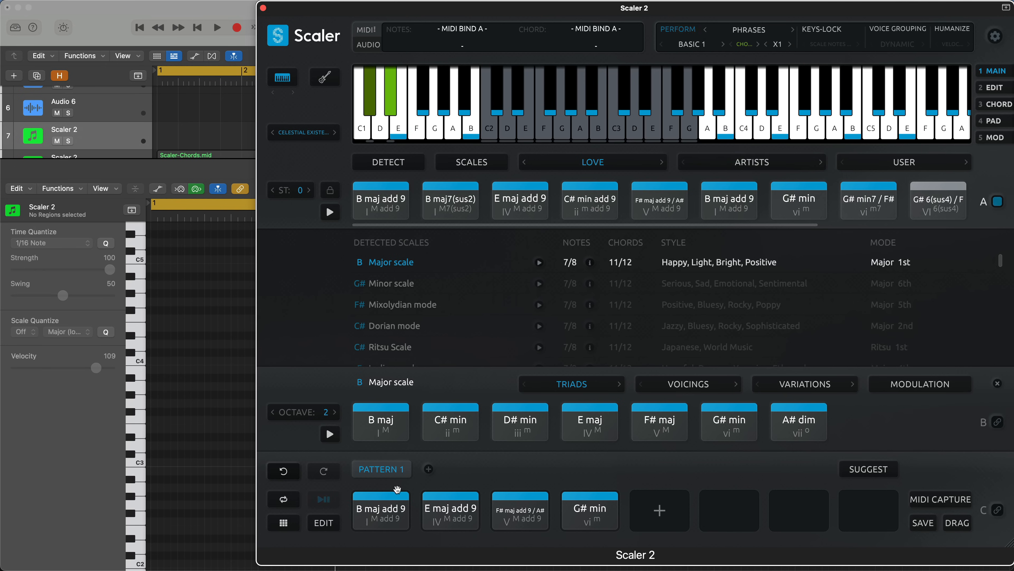
left_click(382, 509)
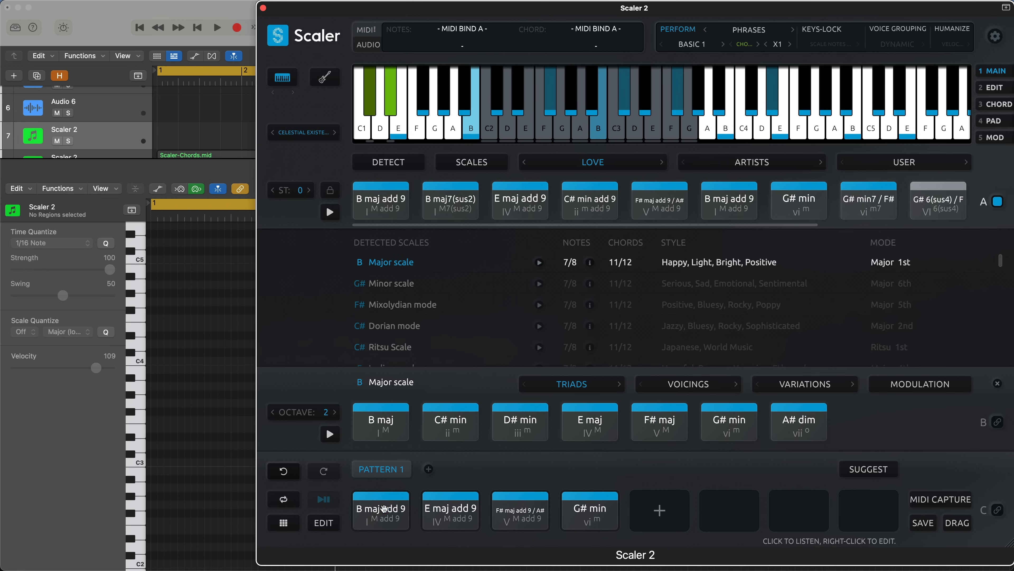
key("space")
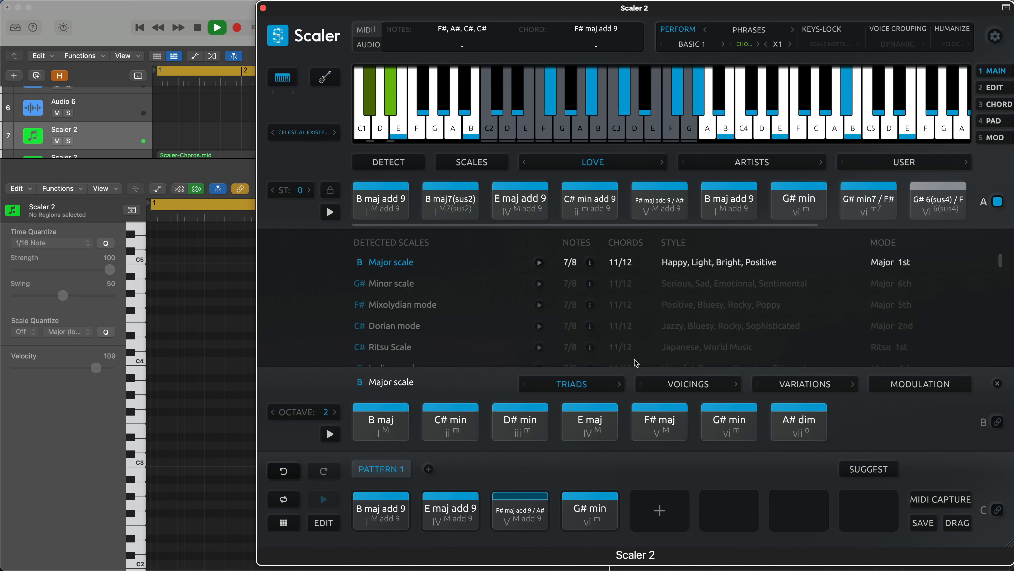
key("space")
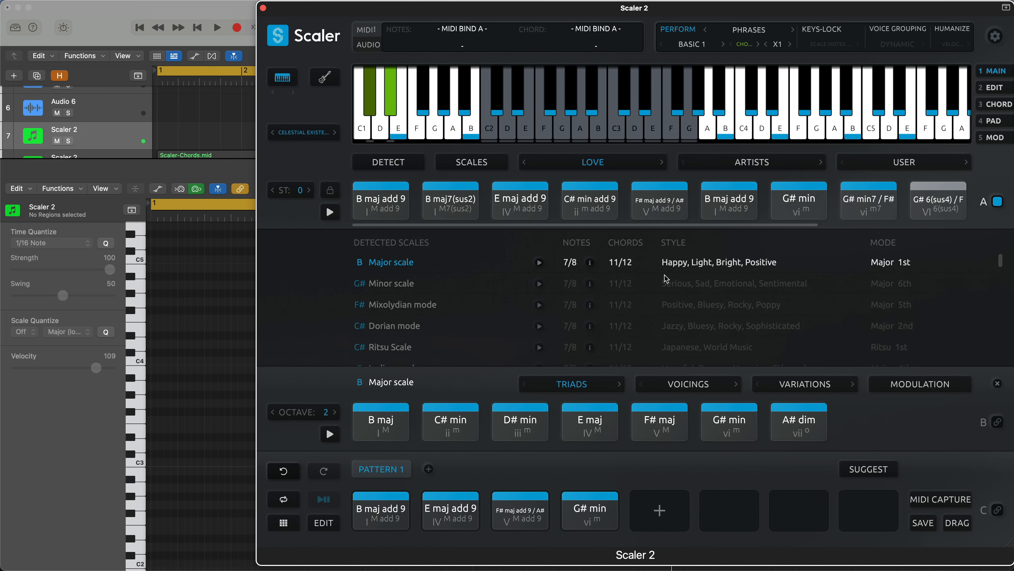
Change the playback sound to Vintage Keys from the Piano category and play Pattern 1 with it
left_click(294, 134)
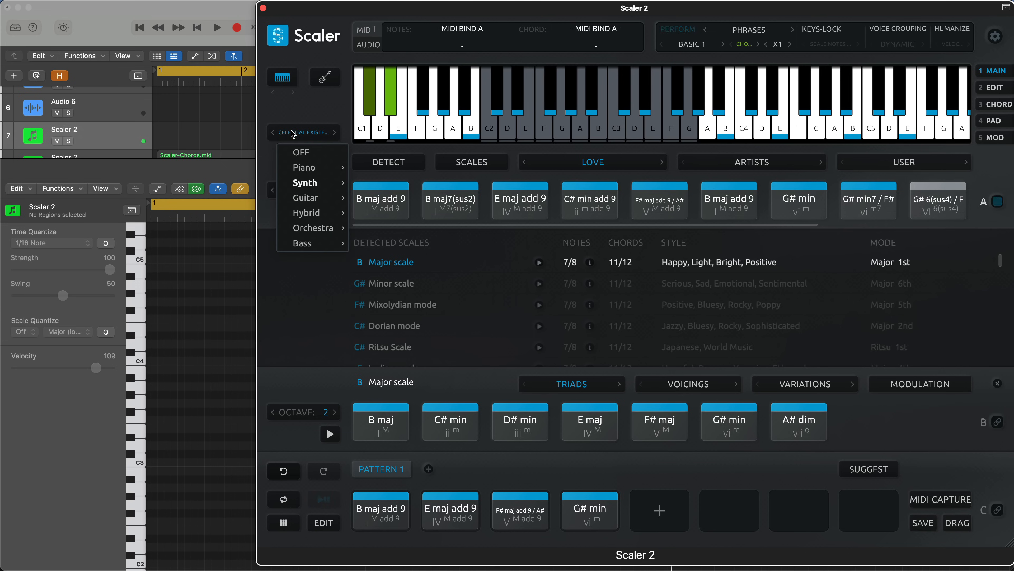
mouse_move(302, 173)
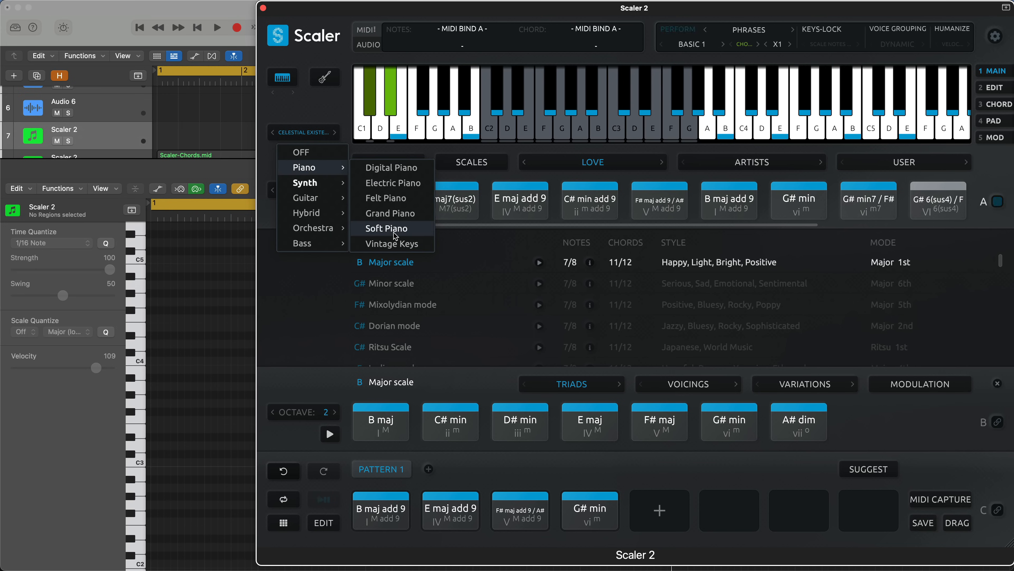
left_click(394, 244)
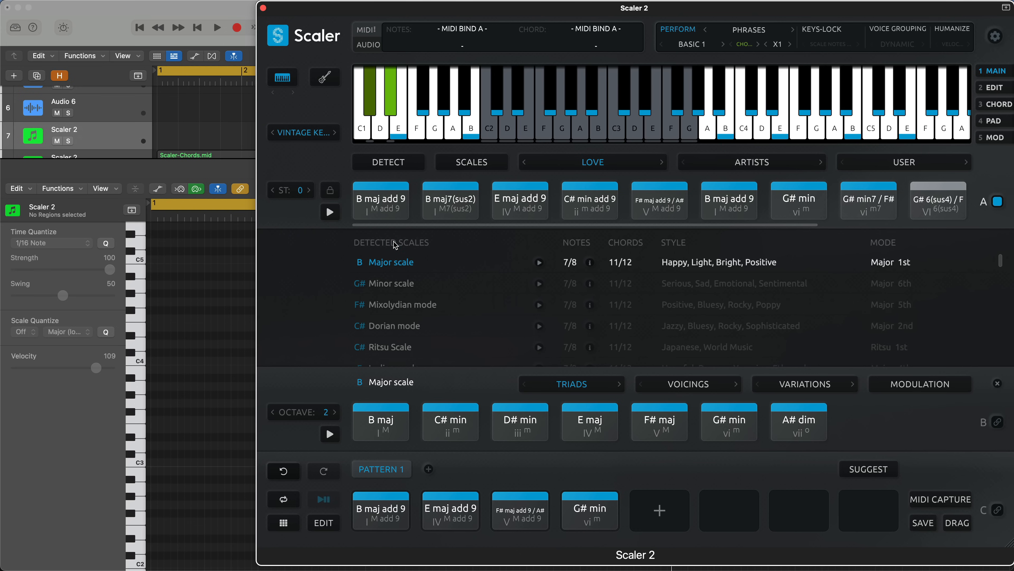
key("space")
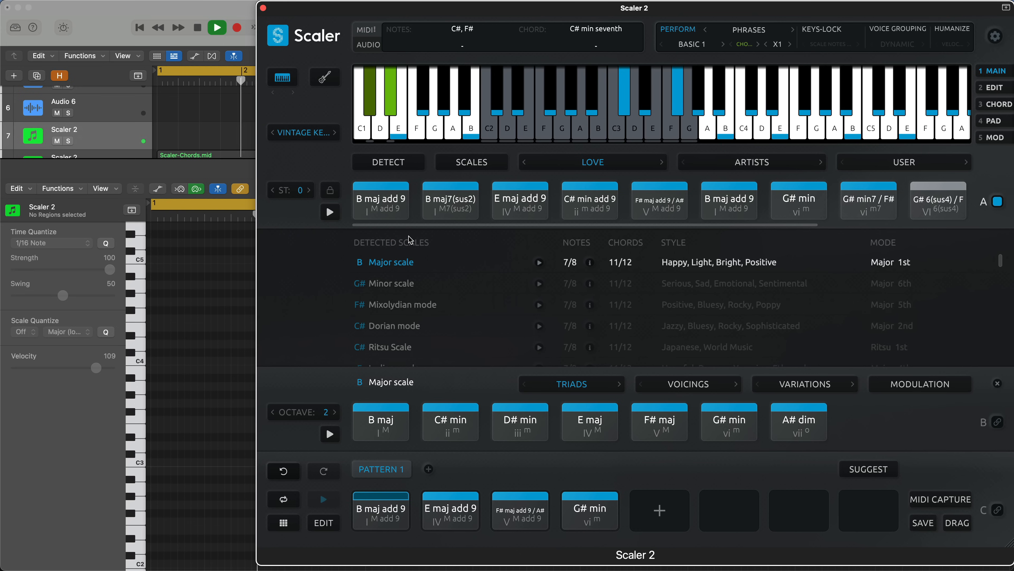
key("space")
Choose the Affabile phrase from the Con Amore category, play Pattern 1 with it, and look over the playback settings
left_click(693, 44)
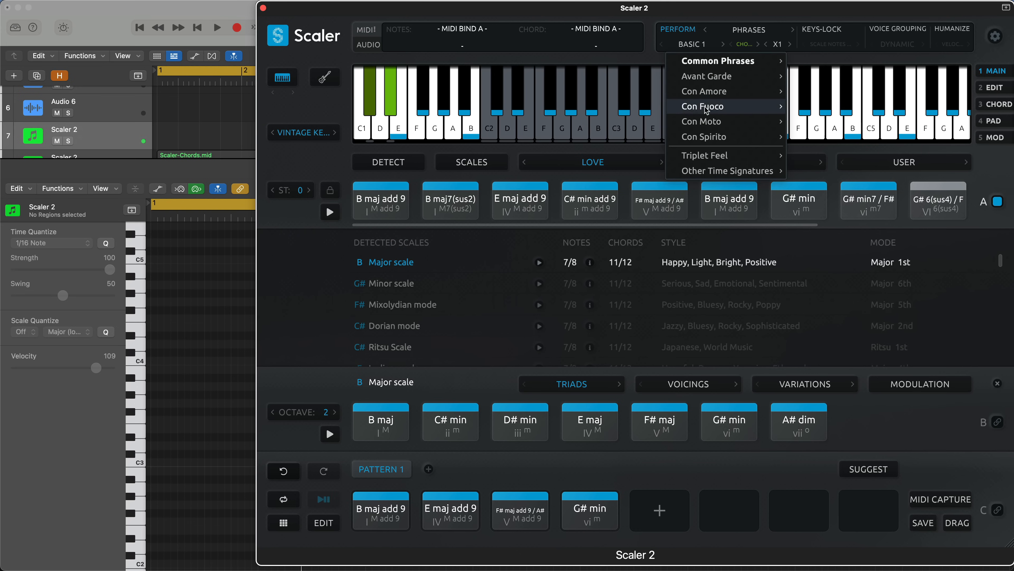
mouse_move(719, 94)
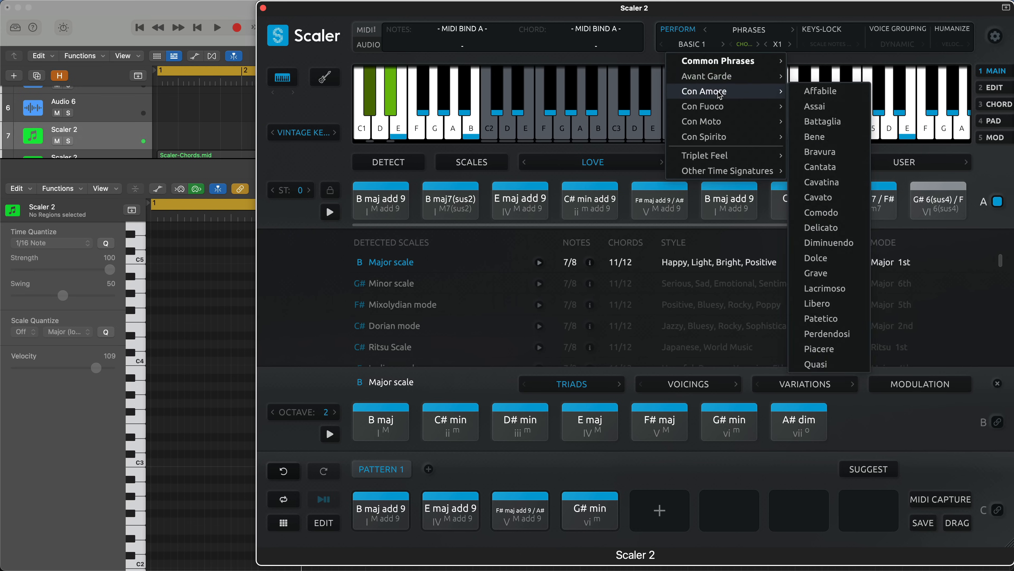
left_click(809, 93)
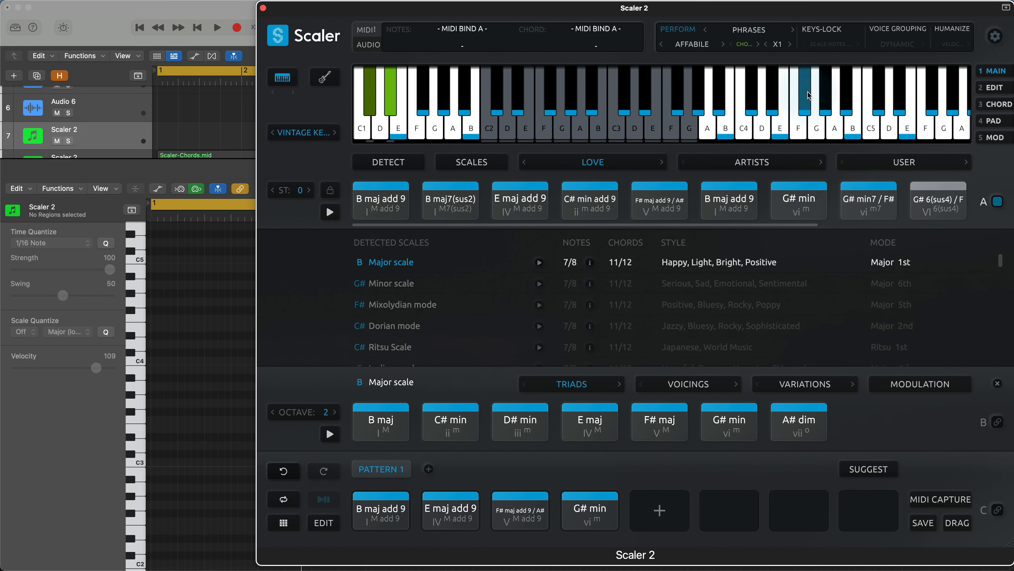
key("space")
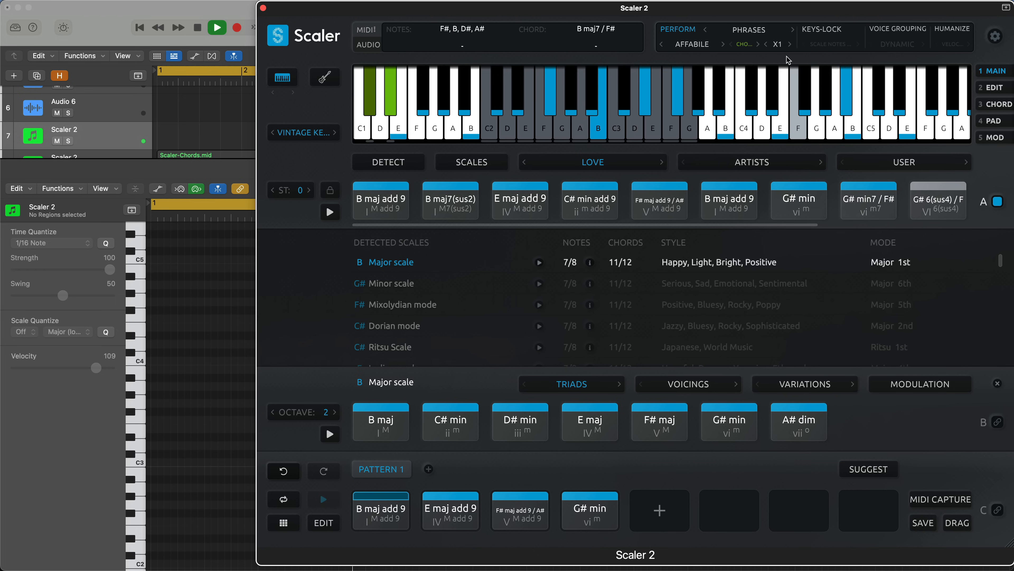
key("space")
left_click(995, 36)
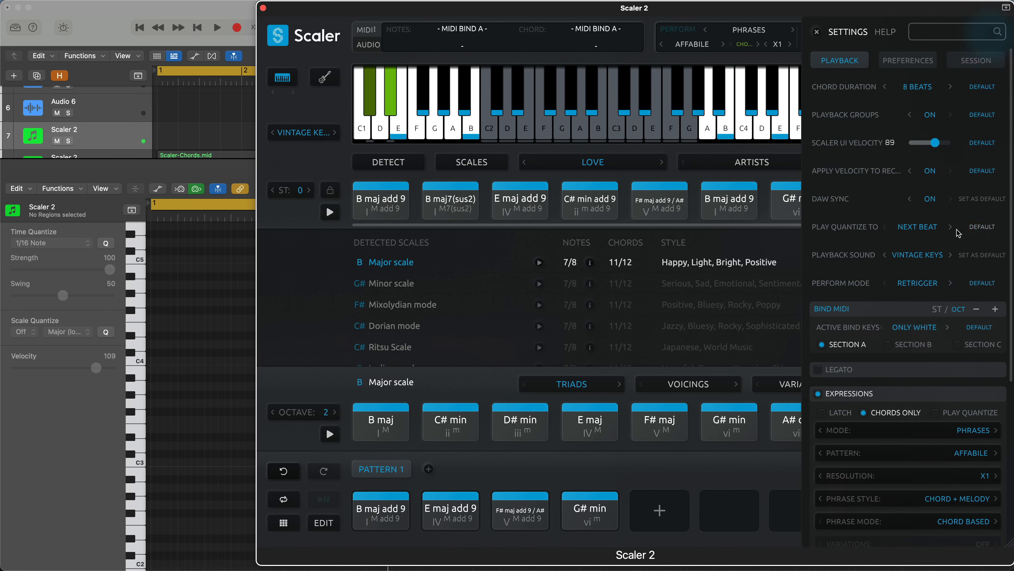
left_click(817, 34)
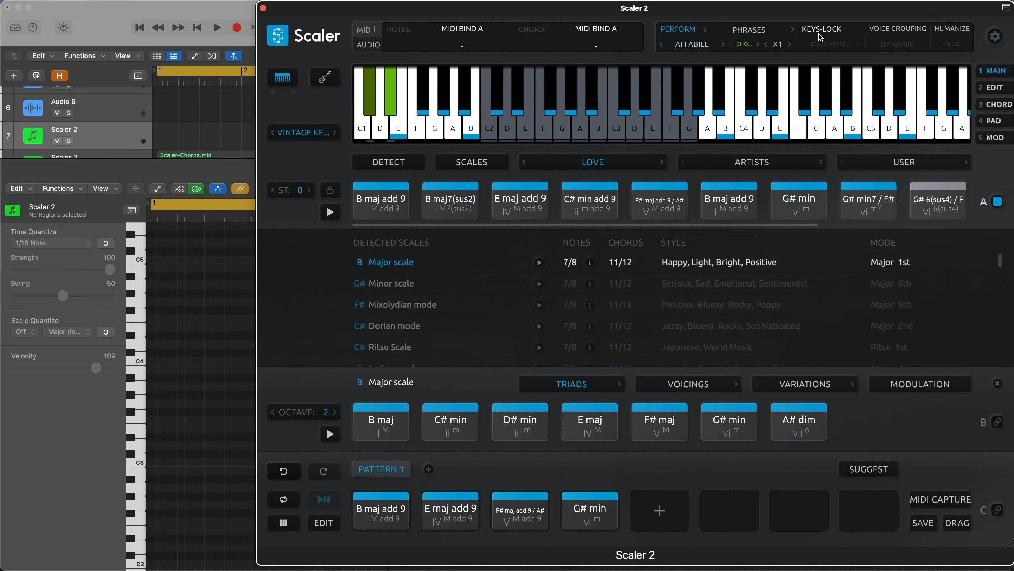
Turn off Perform, enable Keys-Lock, and look over its available profiles
left_click(687, 33)
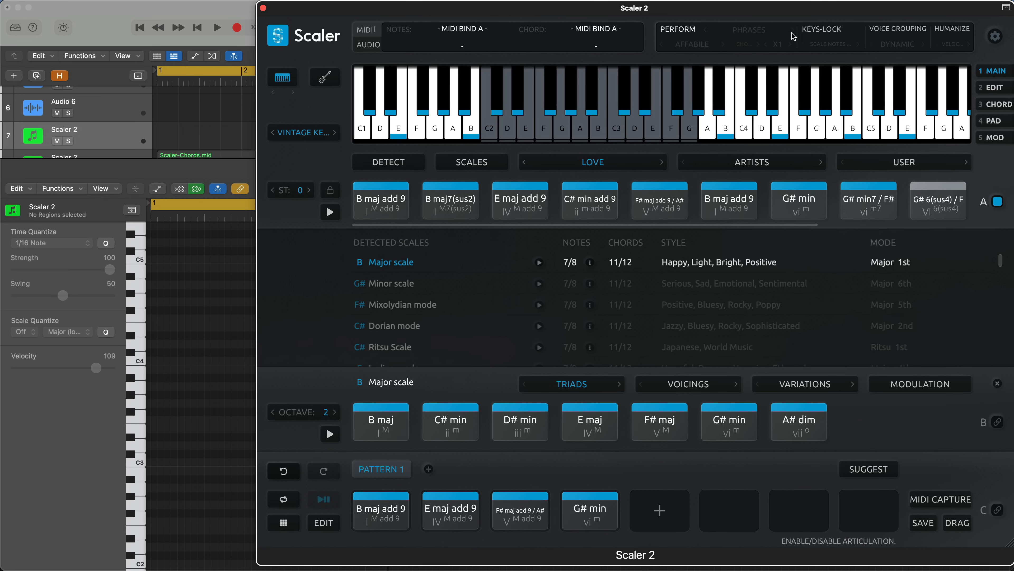
left_click(813, 36)
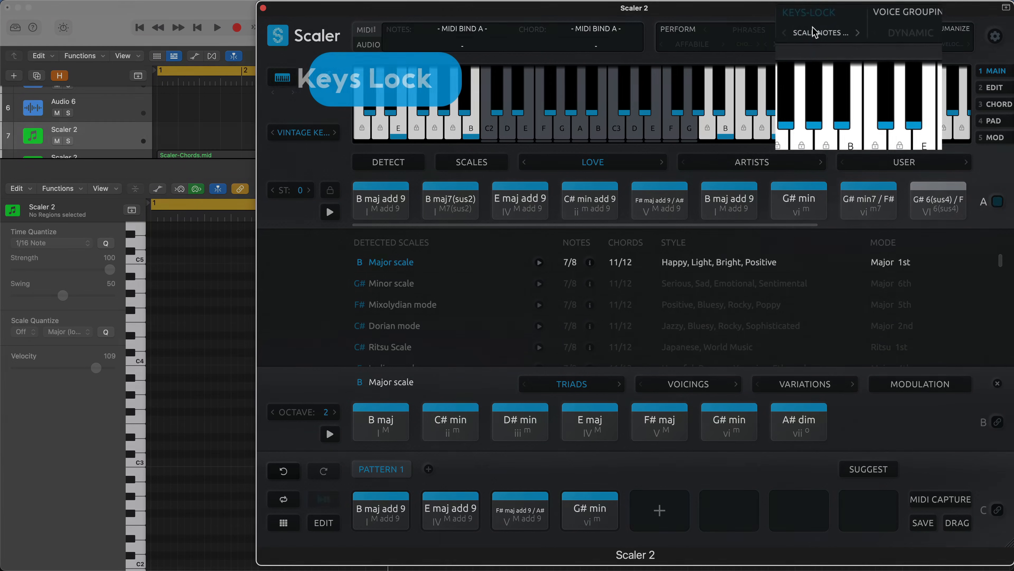
left_click(815, 34)
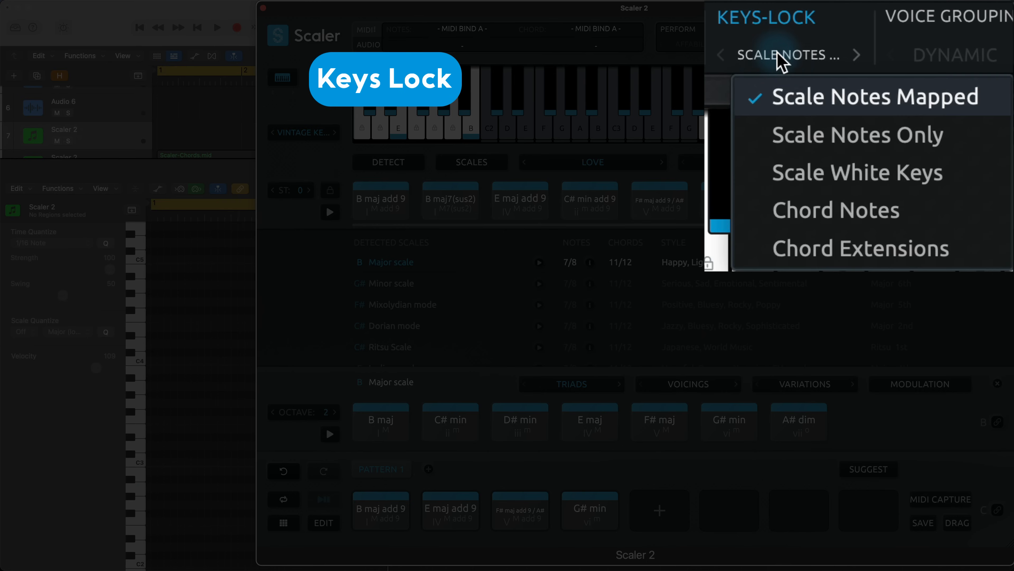
left_click(779, 54)
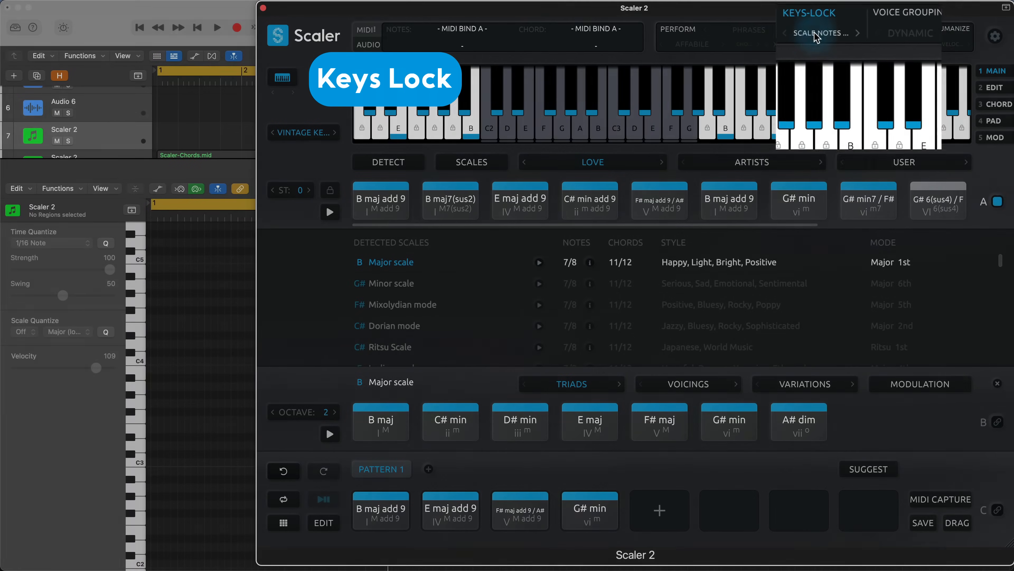
Turn off DAW Sync and bind MIDI to section C, the one with Pattern 1
left_click(323, 500)
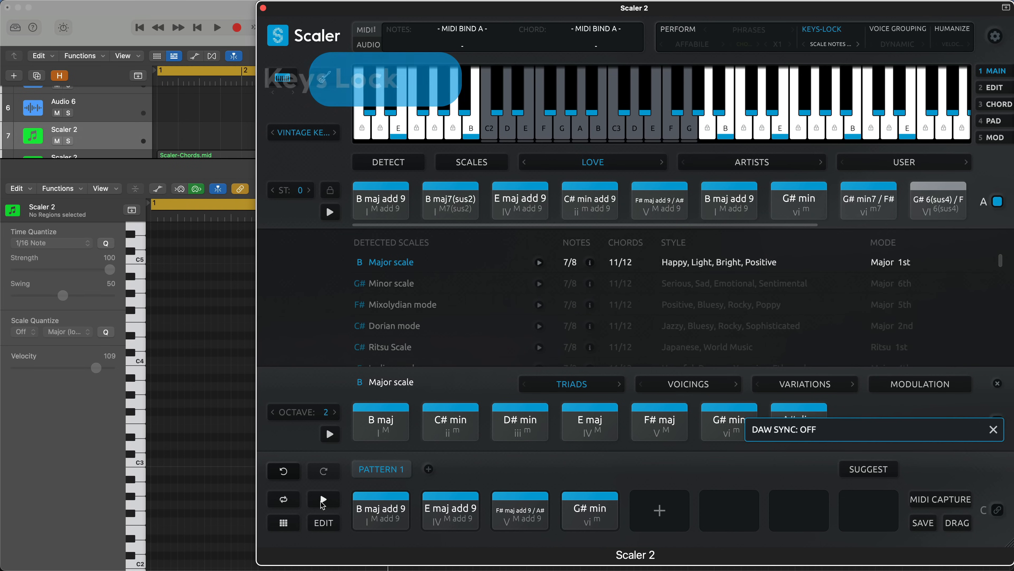
left_click(997, 511)
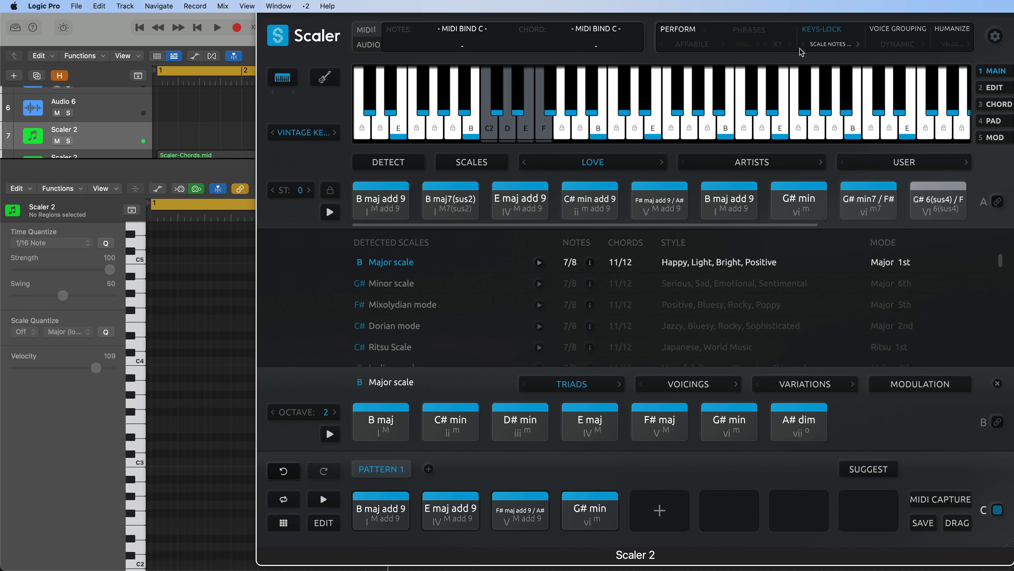
Review the Keys-Lock profiles, keeping Scale Notes Mapped at first, and switch the profile to Chord Notes
left_click(822, 47)
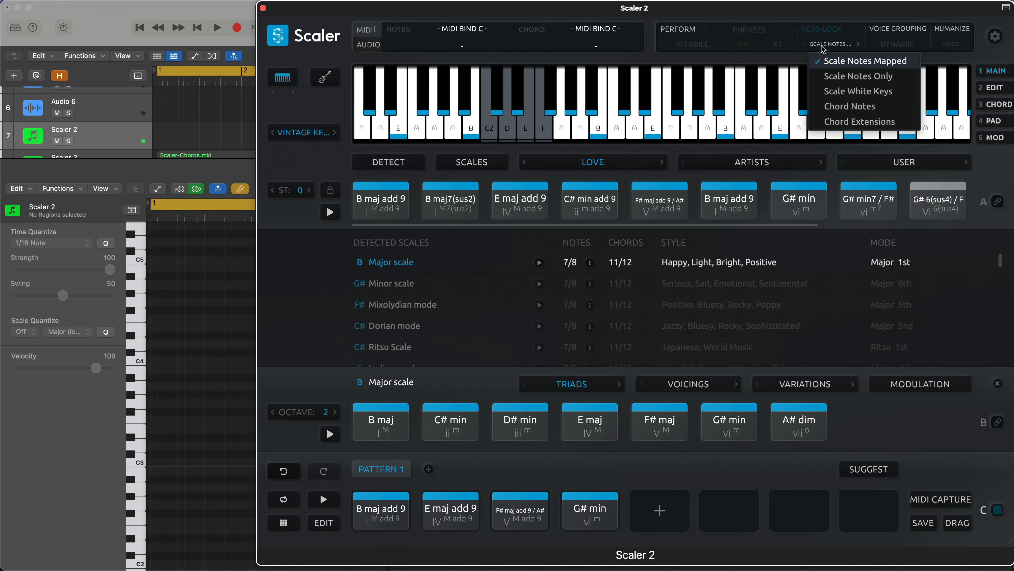
left_click(796, 13)
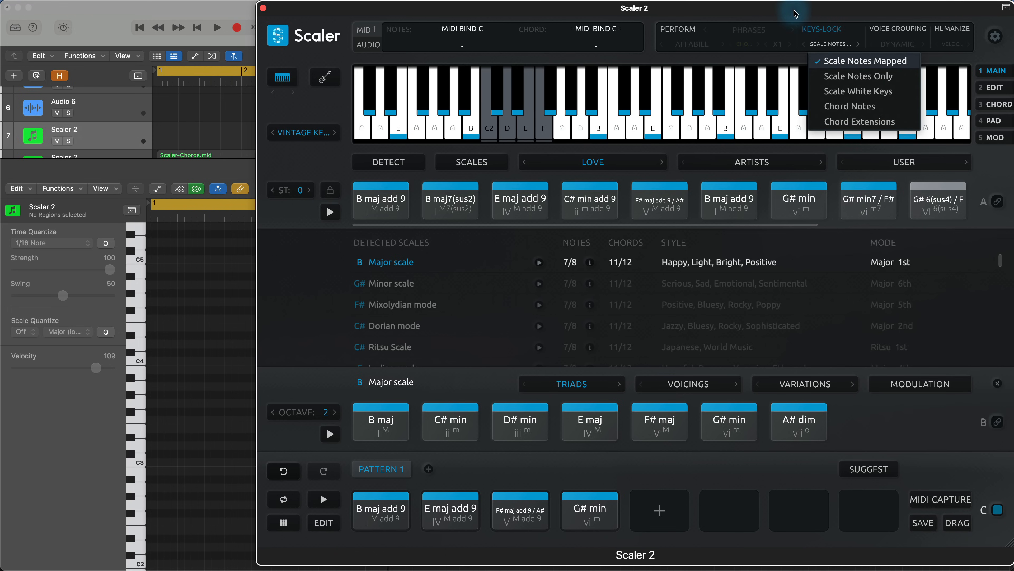
left_click(832, 62)
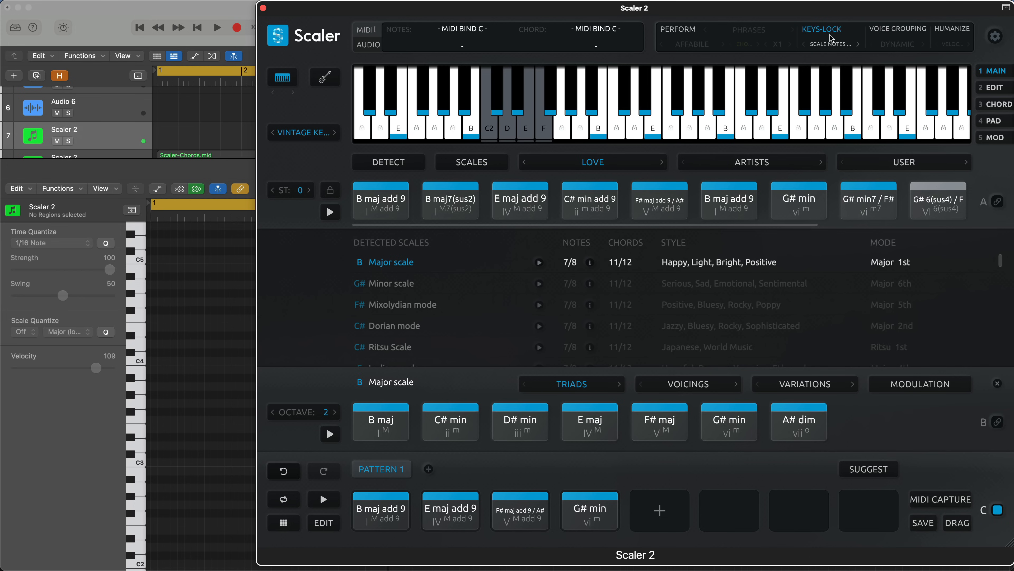
left_click(829, 42)
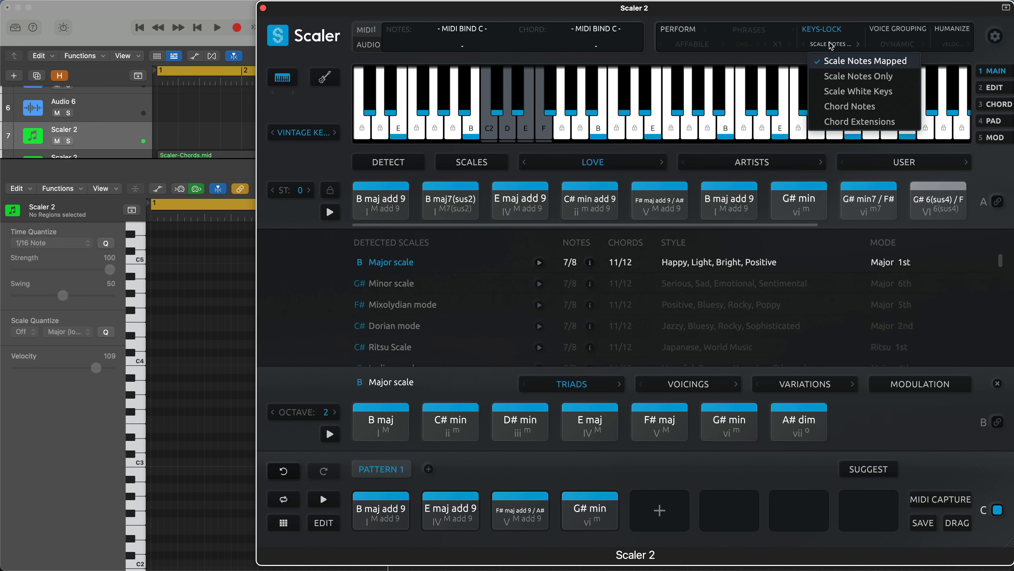
left_click(840, 109)
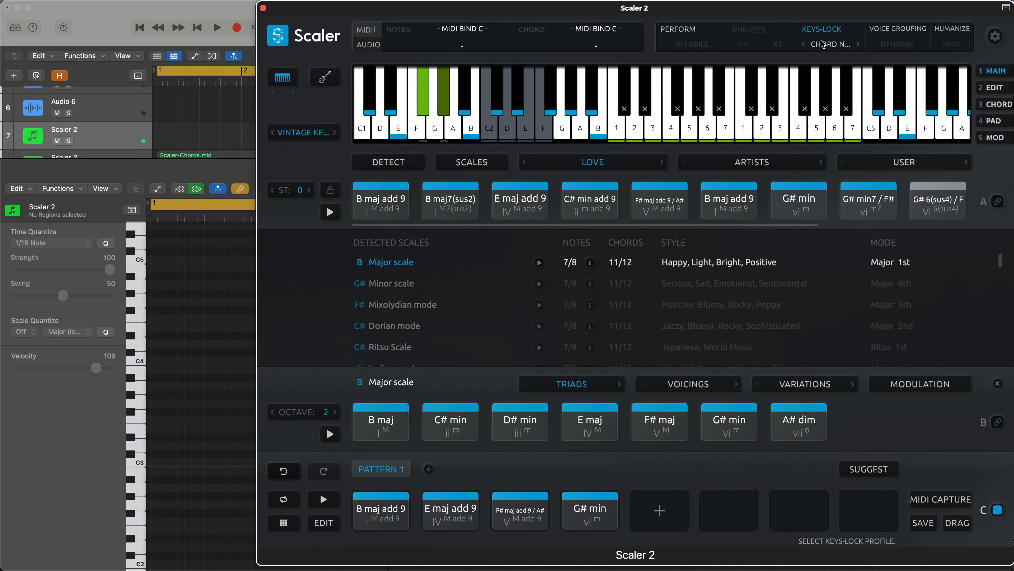
Set the Keys-Lock profile to Chord Extensions, and turn Keys-Lock off after trying it
left_click(829, 43)
left_click(843, 125)
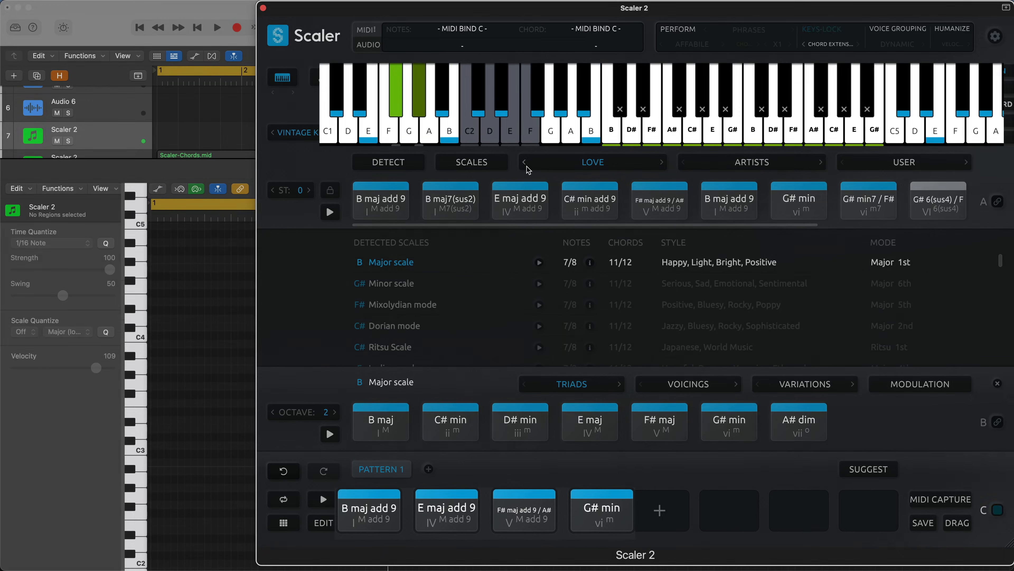
left_click(812, 34)
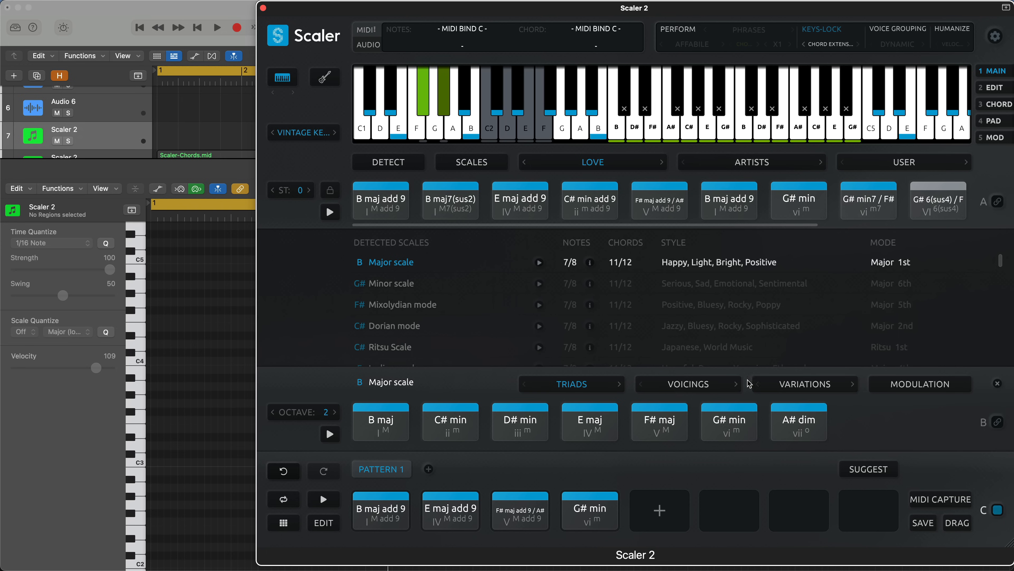
left_click(822, 27)
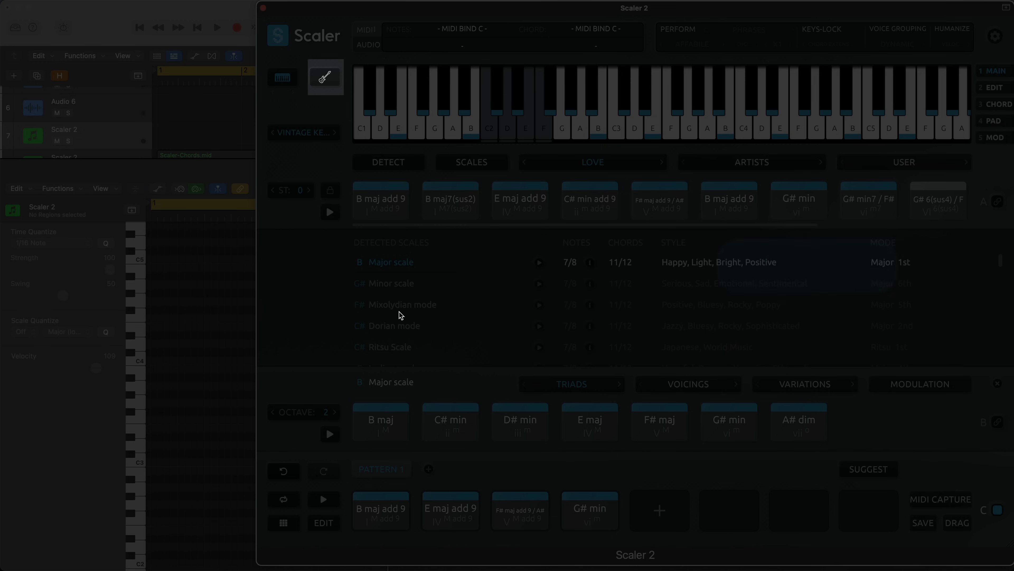
Switch to the guitar fretboard view, turn on the chord charts for Pattern 1, and close the charts and fretboard settings
left_click(322, 80)
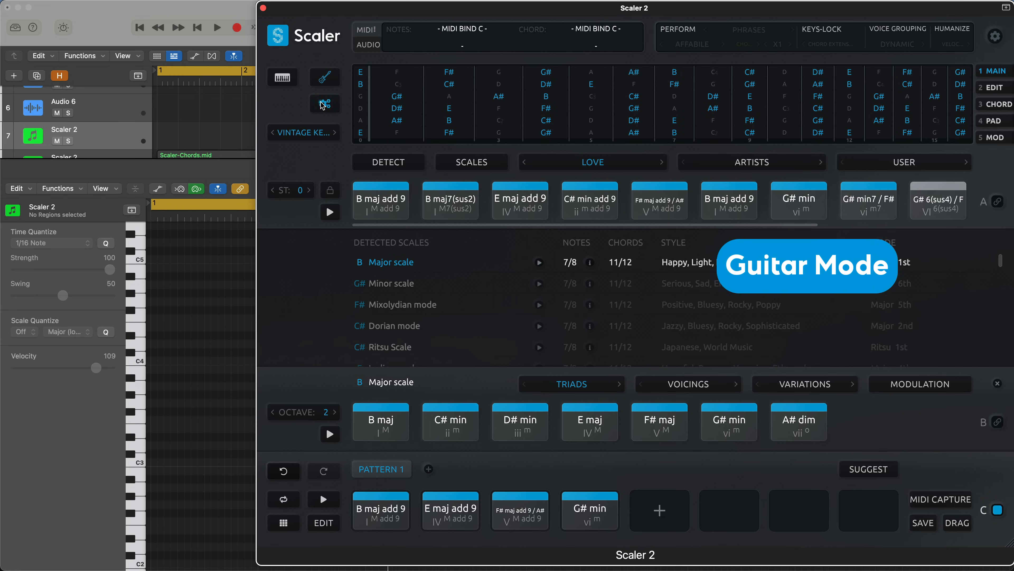
left_click(323, 105)
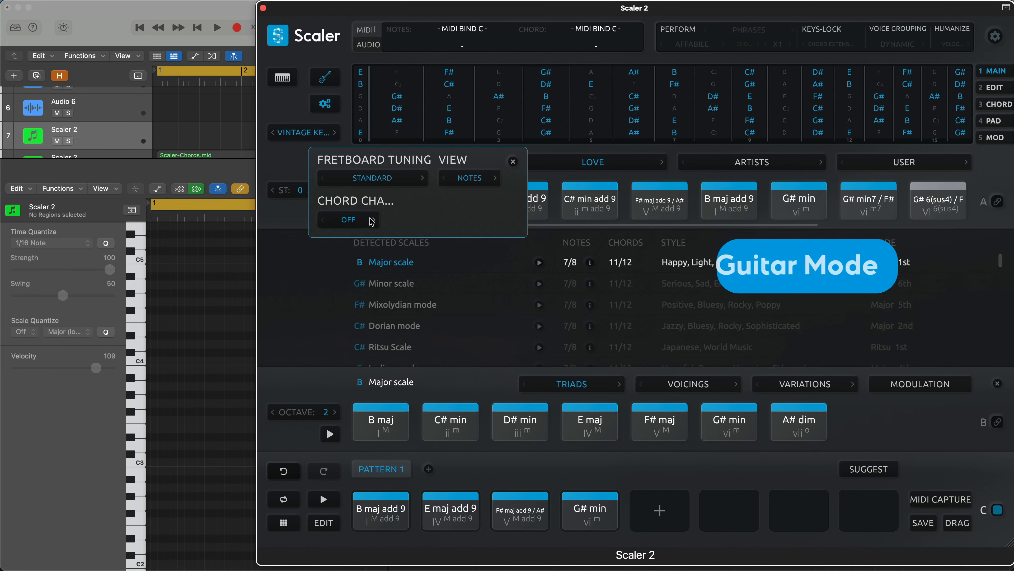
left_click(344, 219)
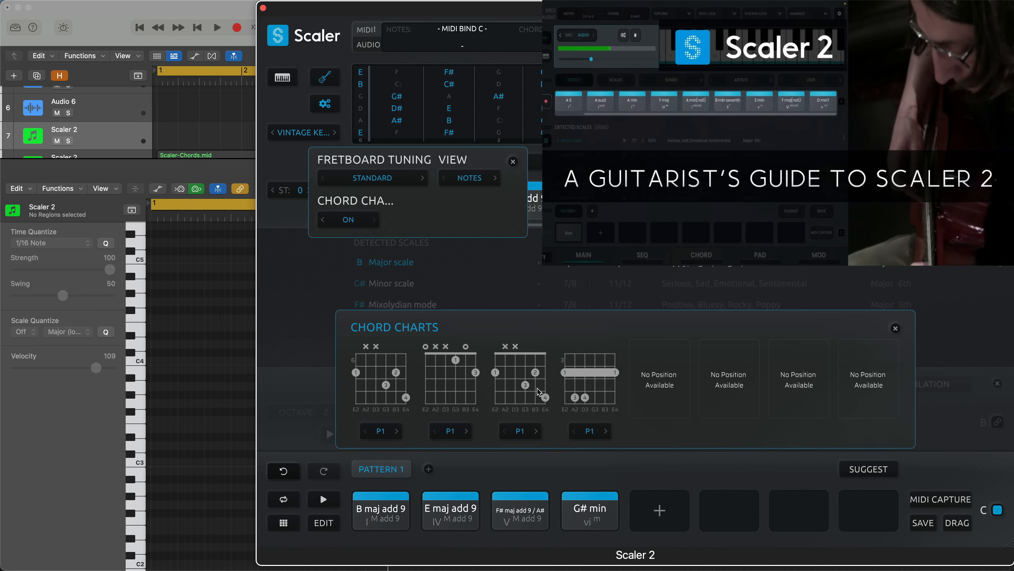
left_click(514, 161)
left_click(896, 328)
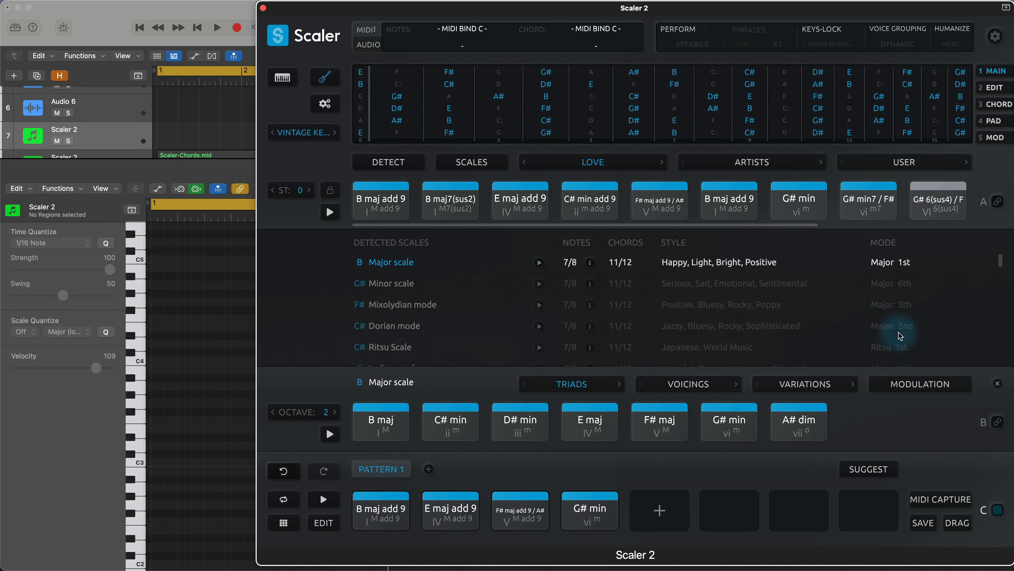
Select the C# Dorian mode in the detected scales and return to the piano keyboard view
left_click(892, 330)
left_click(293, 76)
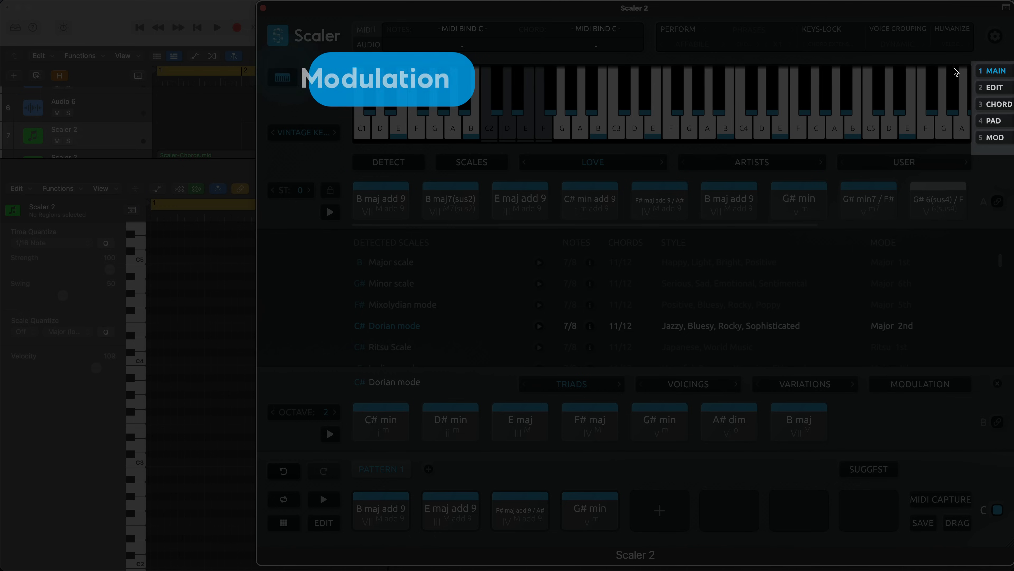
Open the modulation page and step through its presets to Modal Interchange and Mediants, returning to Modal Interchange
left_click(991, 142)
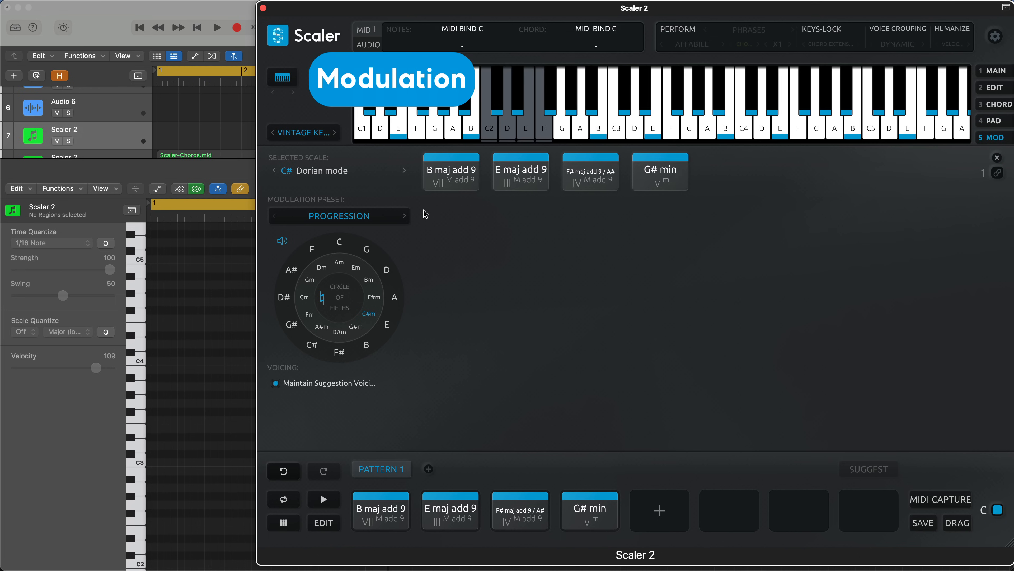
left_click(404, 216)
left_click(404, 217)
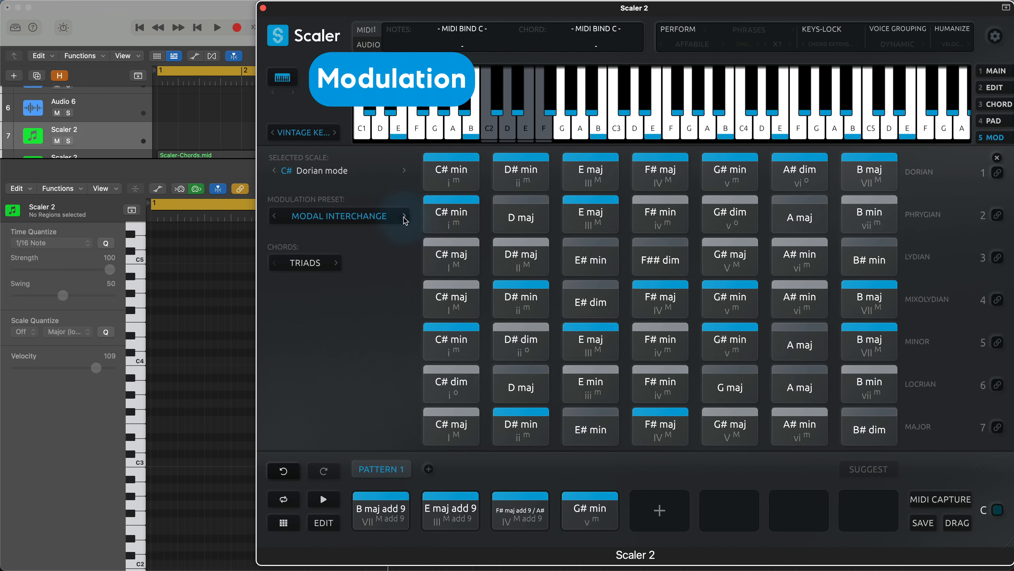
left_click(404, 216)
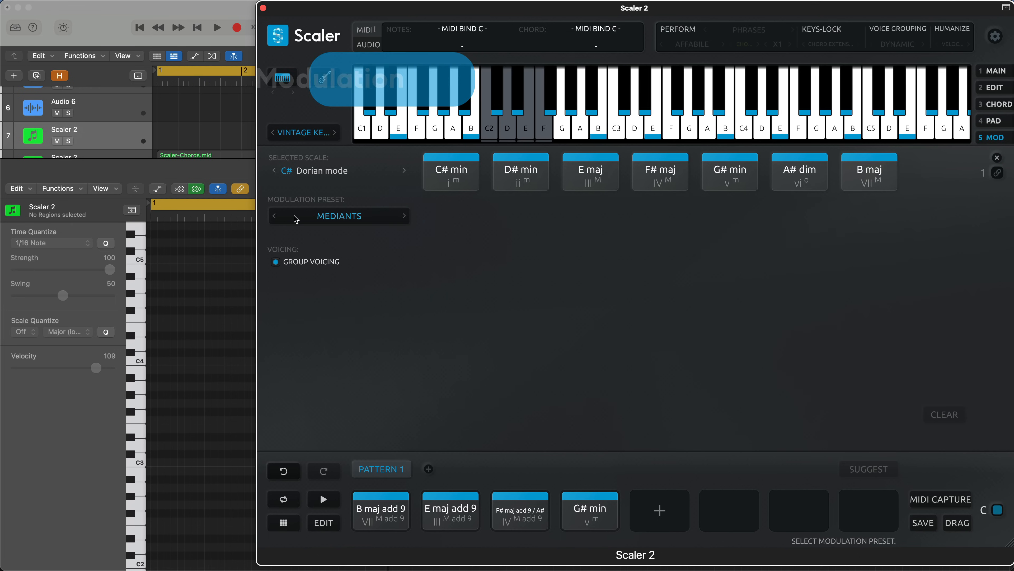
left_click(274, 216)
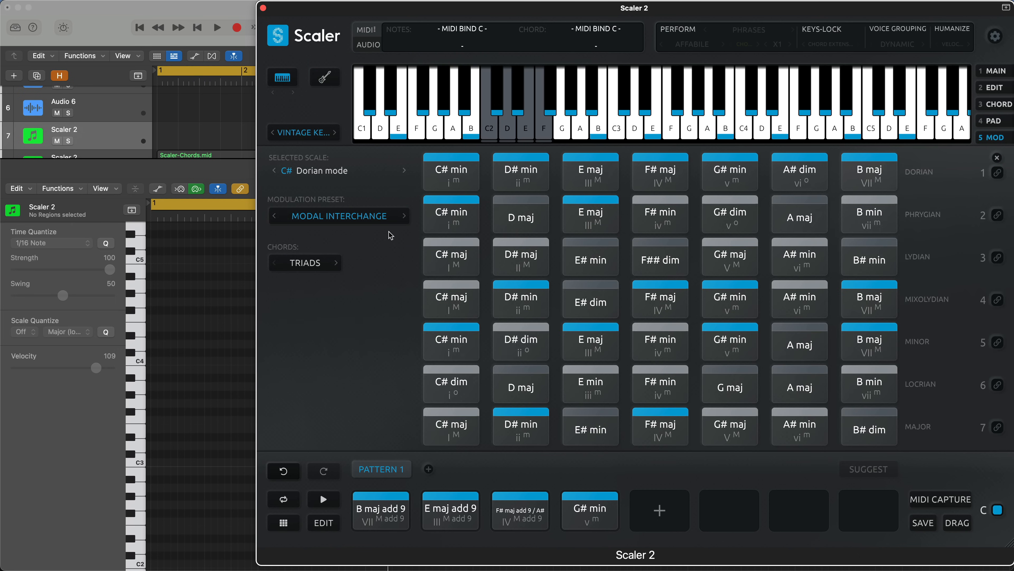
Set the modulation preset to Secondary Scale and choose D major as the destination scale on the circle of fifths
left_click(283, 220)
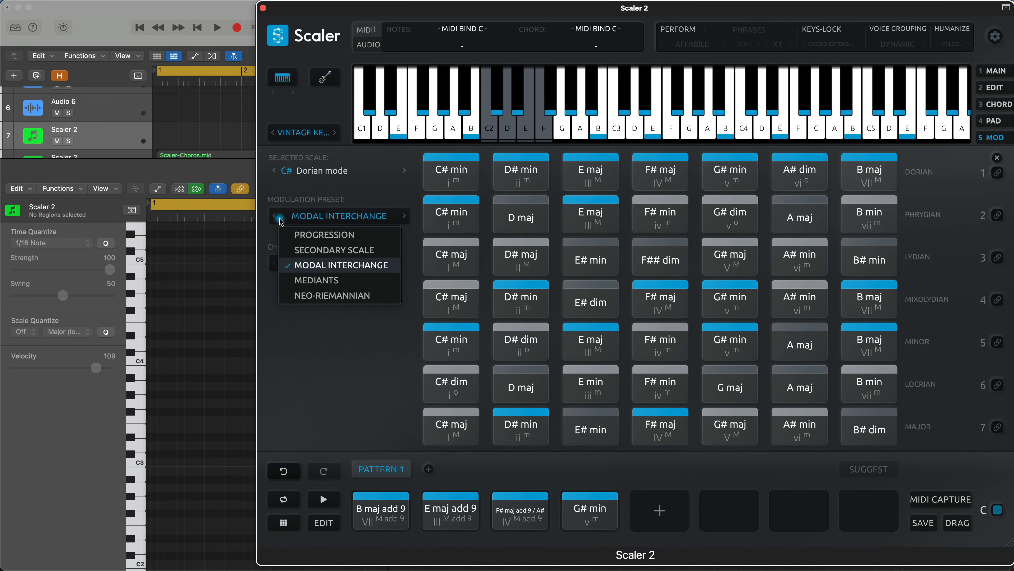
left_click(314, 249)
left_click(384, 270)
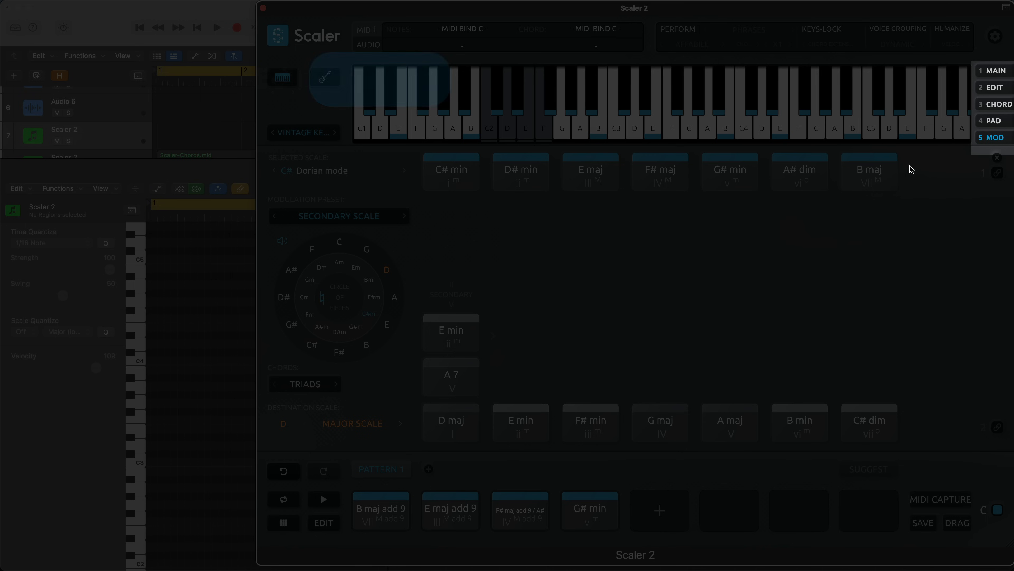
Open the edit page for Pattern 1 and expand its Playback Timings and Playback Performances sections
left_click(992, 90)
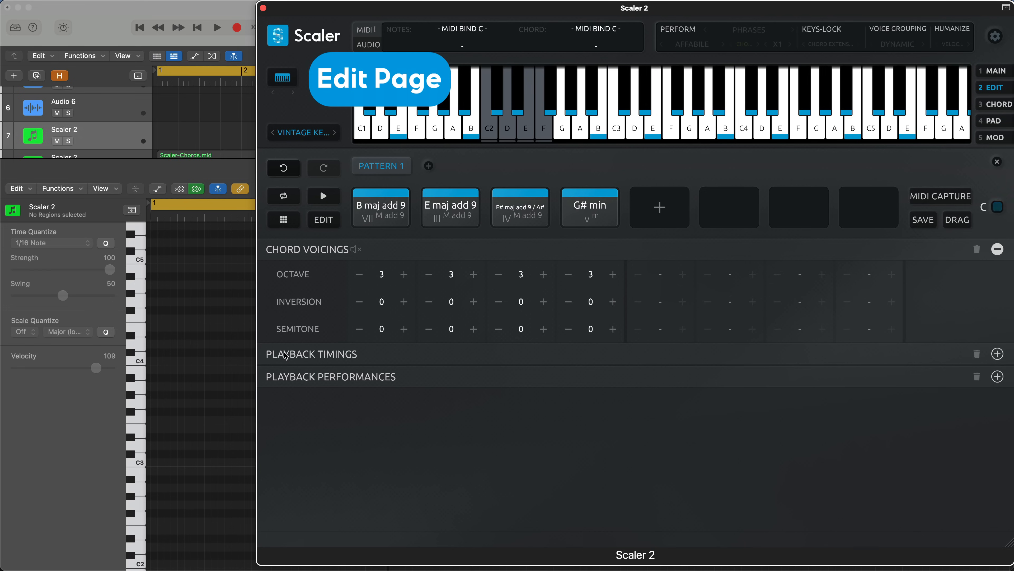
left_click(294, 357)
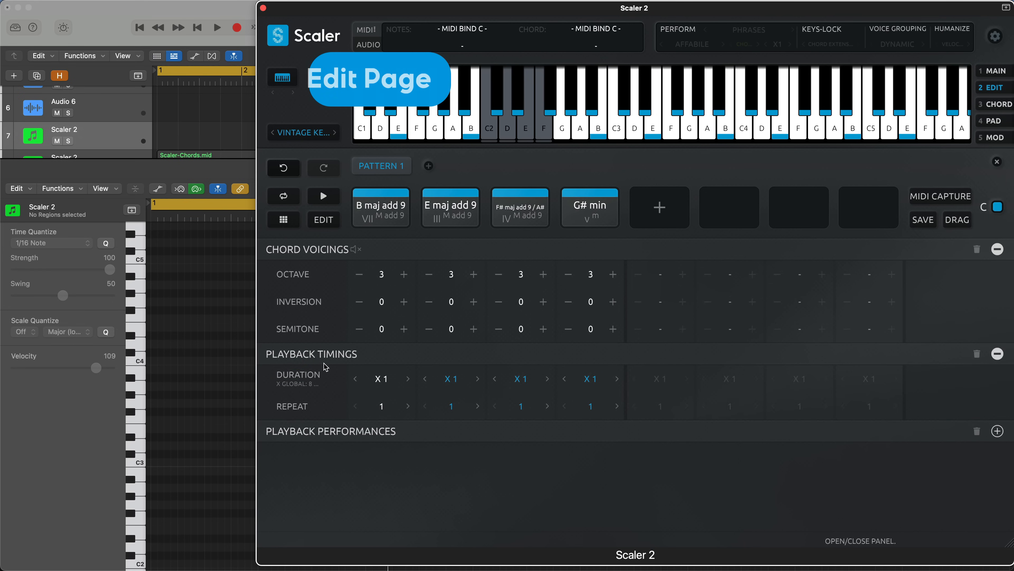
left_click(328, 432)
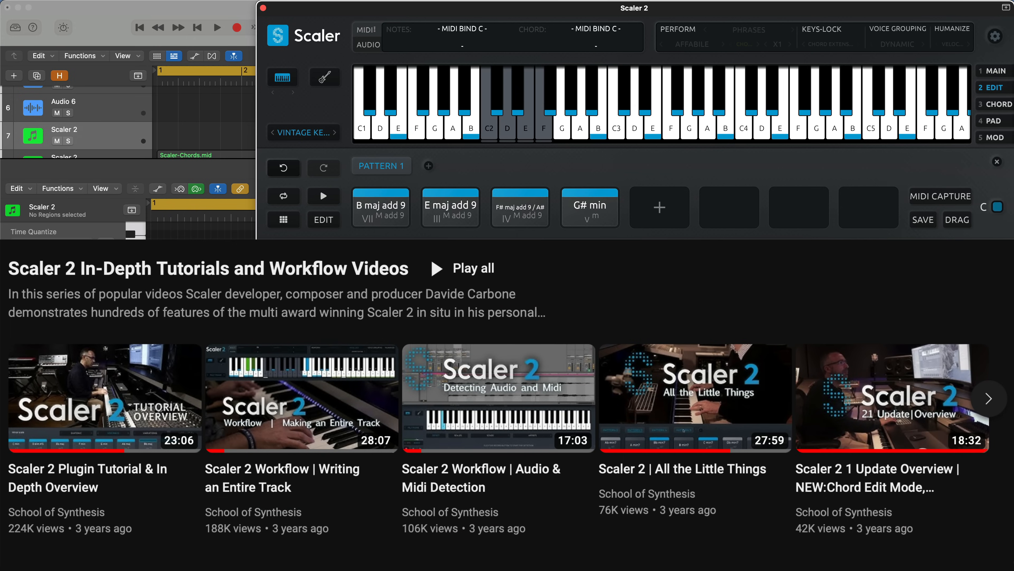
Show the D chords from the circle of fifths on the chord page, and reset the plugin to its blank starting state
left_click(1000, 104)
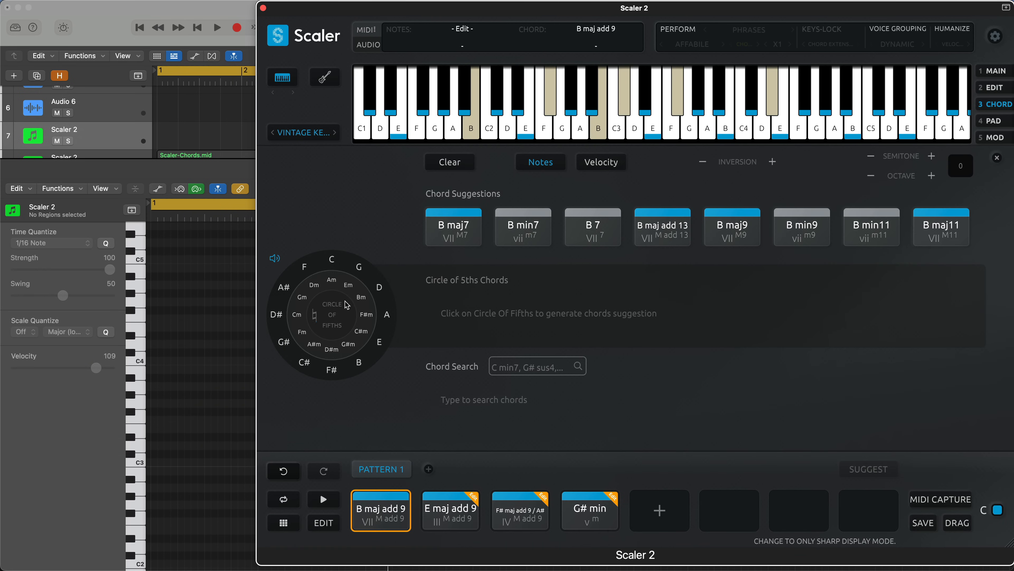
left_click(379, 287)
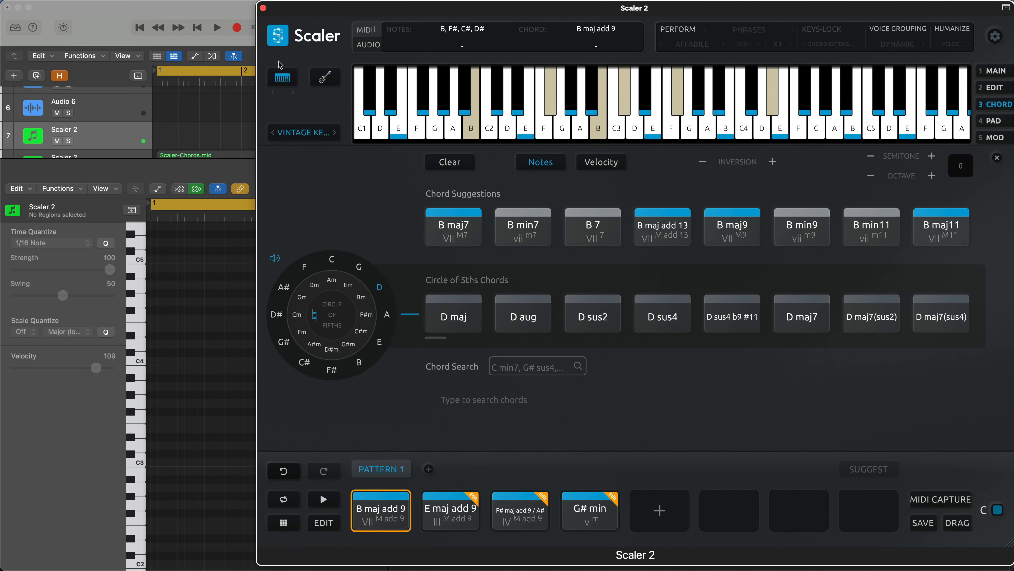
left_click(275, 37)
left_click(294, 80)
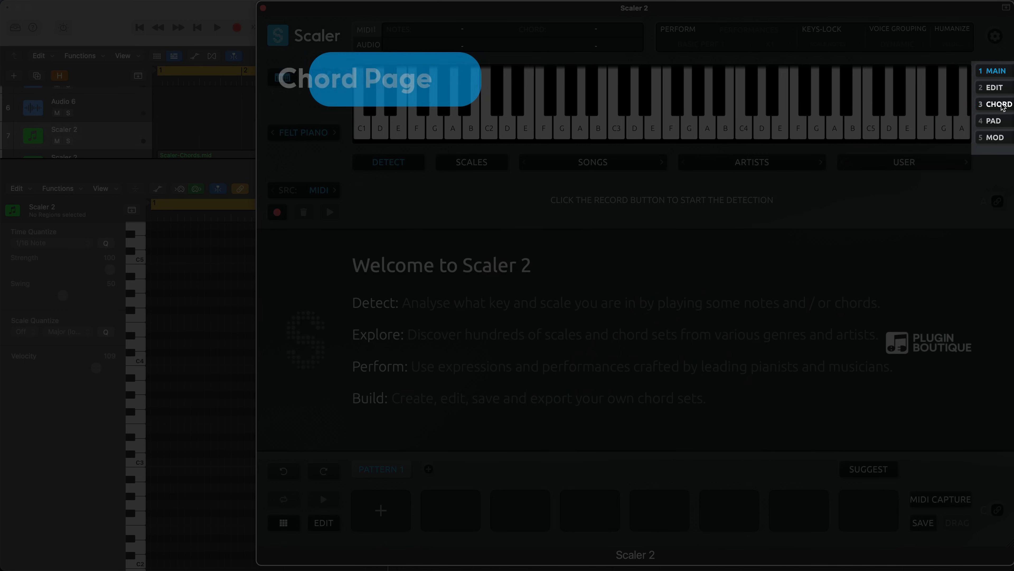
Open the chord page for the empty pattern and audition G major, A major and C# minor on the circle of fifths
left_click(1003, 105)
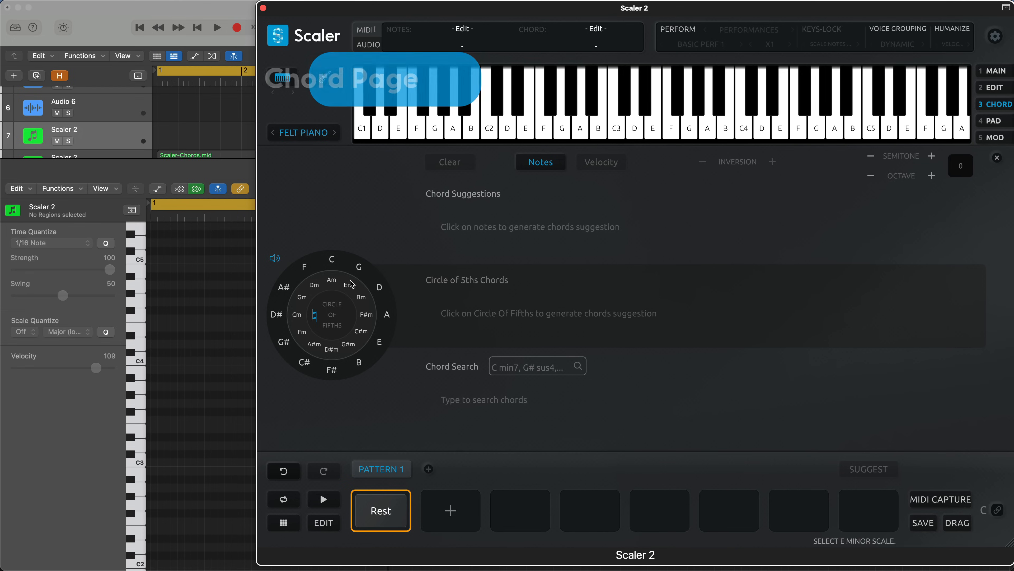
left_click(359, 266)
left_click(387, 314)
left_click(363, 332)
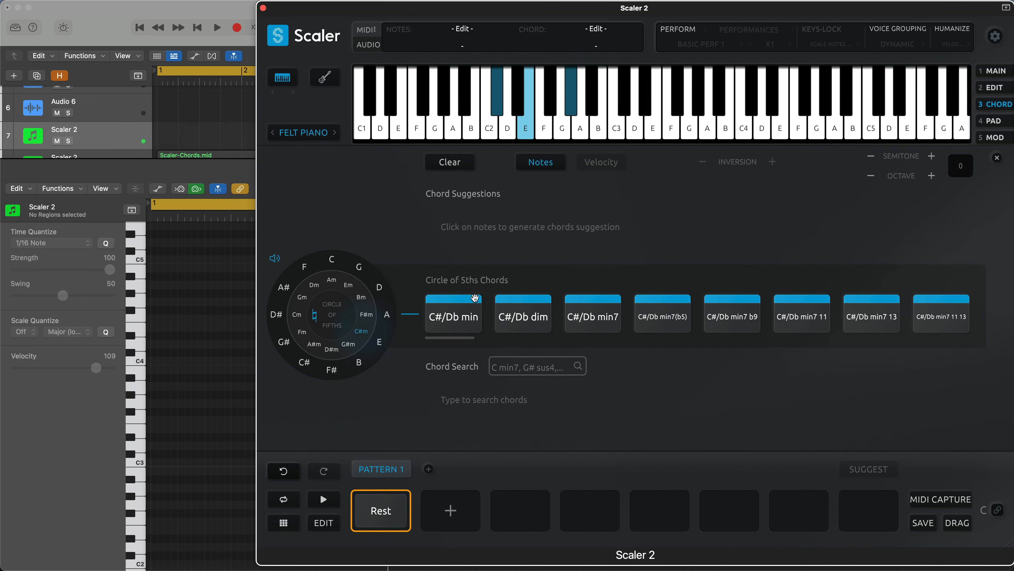
Turn on Dynamic voice grouping and audition D major, C# minor and F# minor on the circle of fifths
left_click(892, 35)
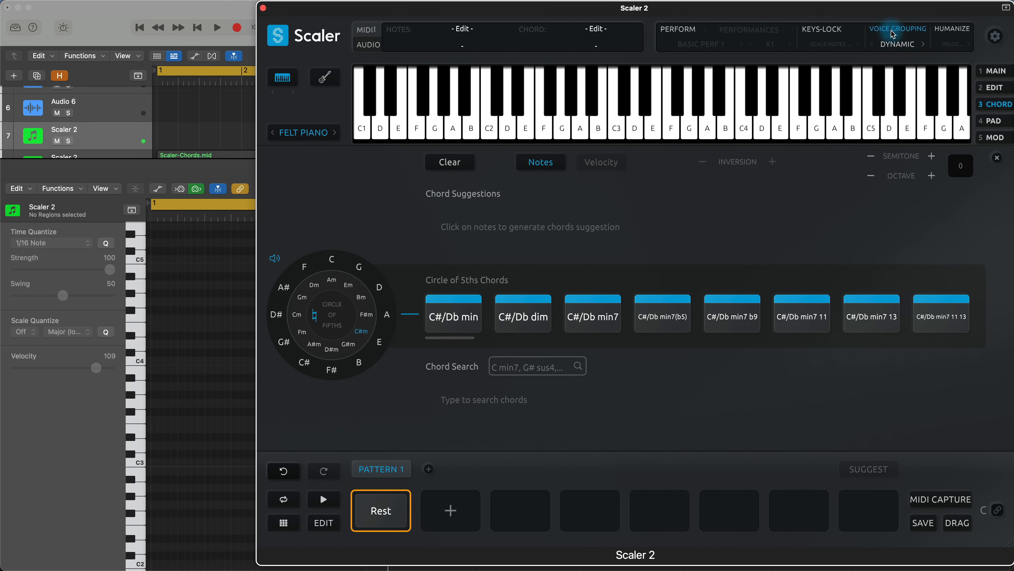
left_click(381, 288)
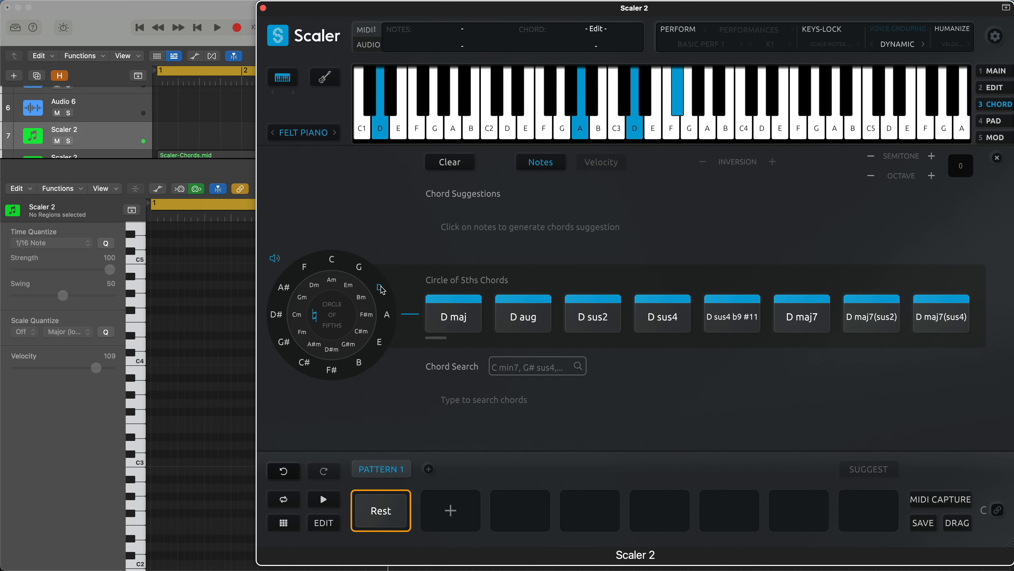
left_click(365, 335)
left_click(369, 316)
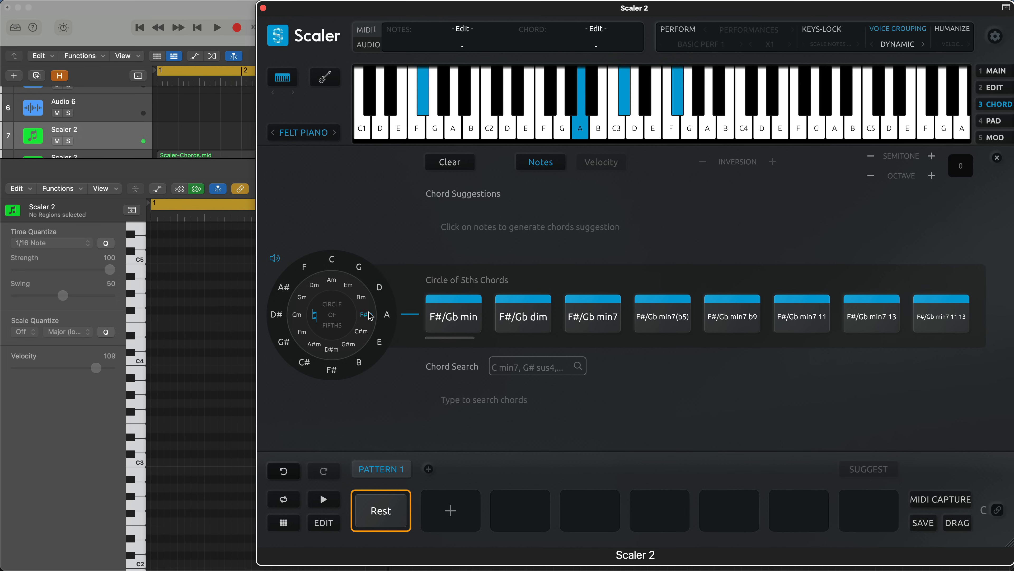
Place D maj in the first slot of Pattern 1 and C#/Db min7 in the second, using the circle of fifths chords
left_click(379, 288)
left_click_drag(454, 316, 395, 512)
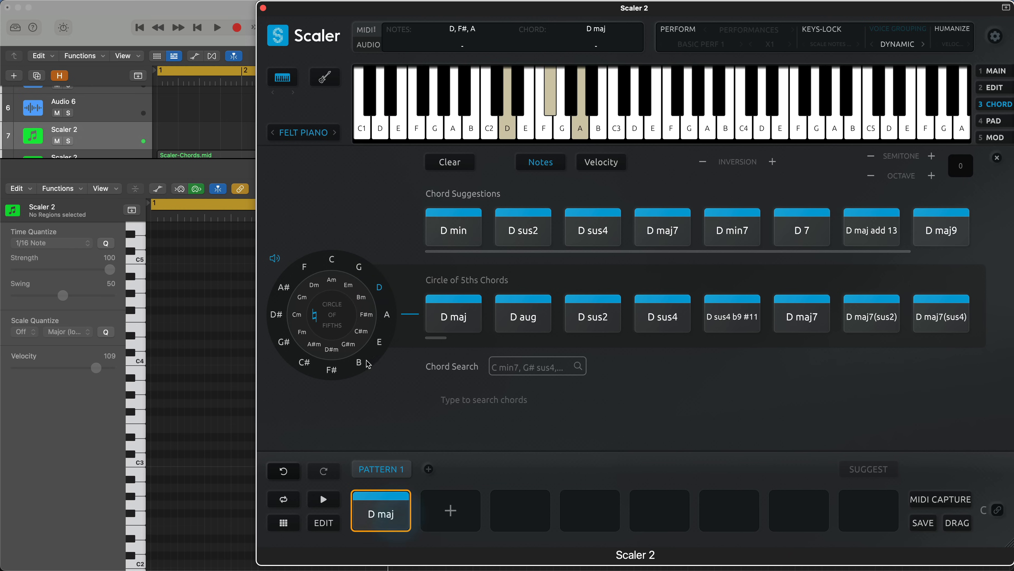
left_click(361, 330)
left_click(479, 318)
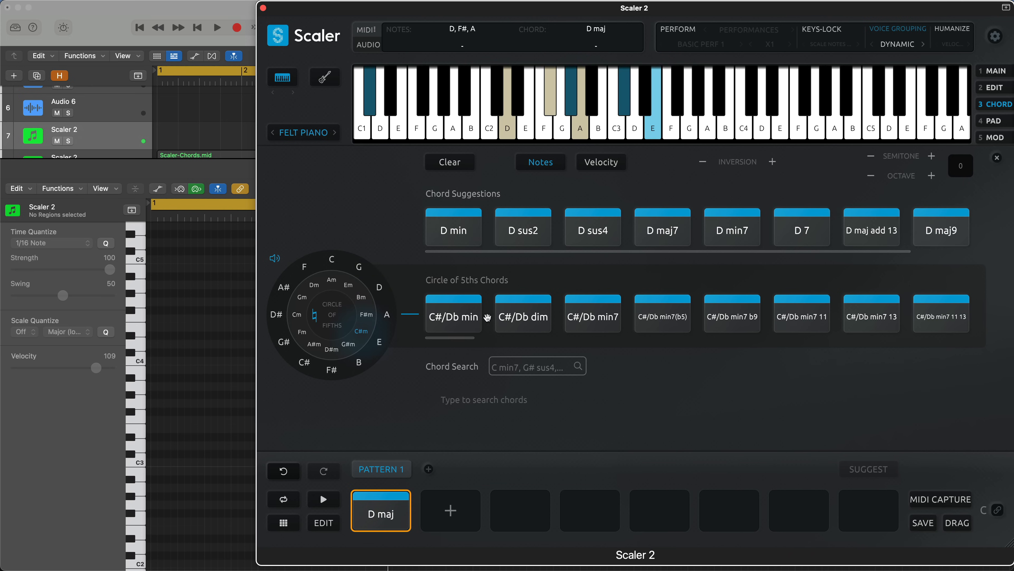
left_click(513, 318)
left_click(519, 317)
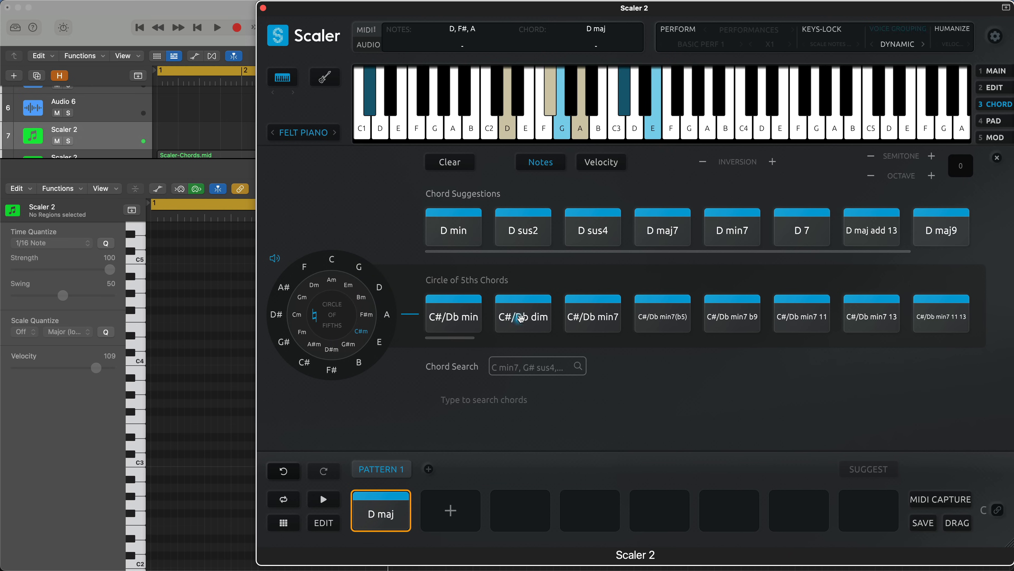
left_click_drag(599, 318, 453, 503)
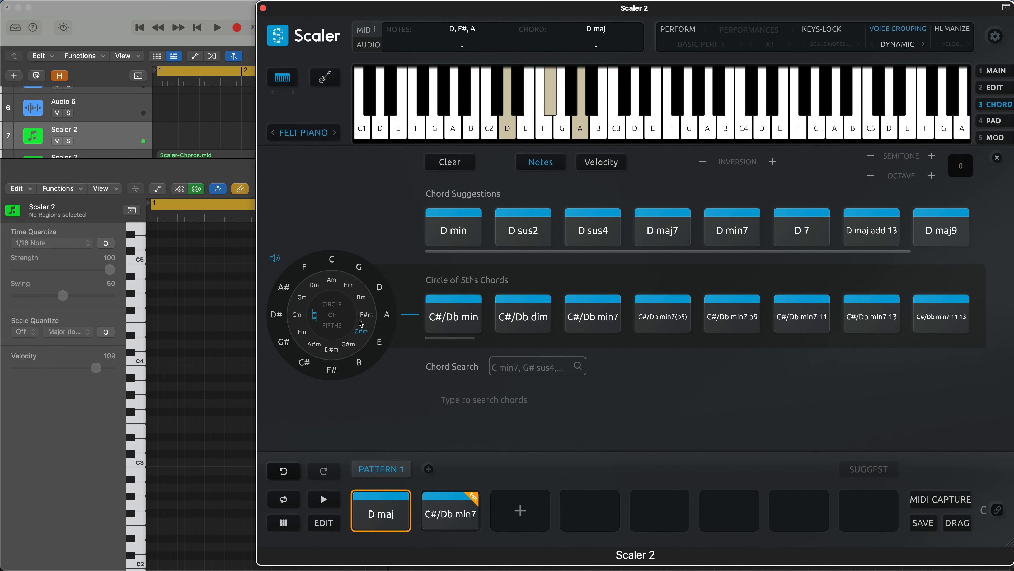
Add A sus2 as the third chord and G maj as the fourth chord of Pattern 1 from the circle of fifths
left_click(387, 314)
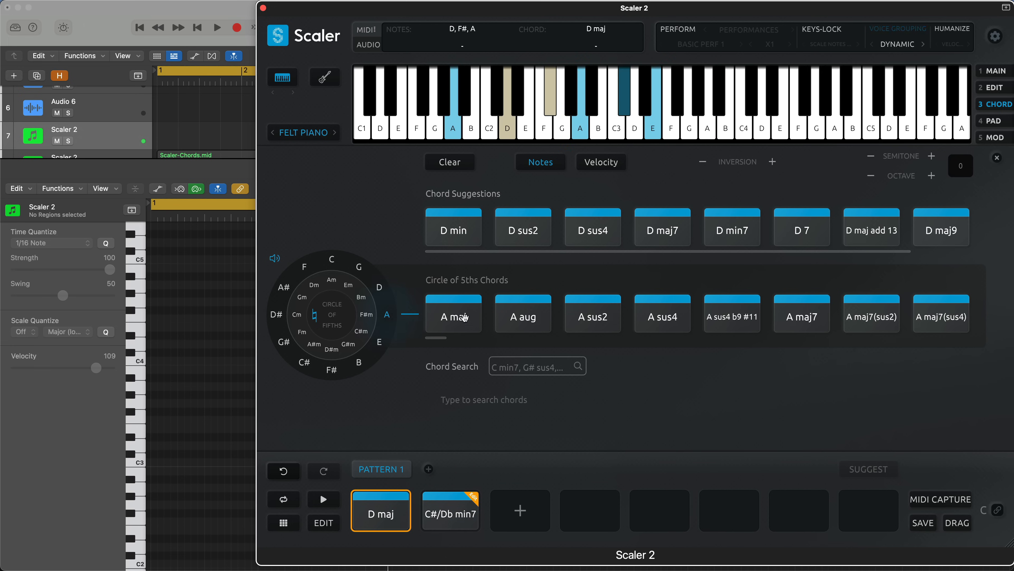
left_click_drag(595, 317, 520, 499)
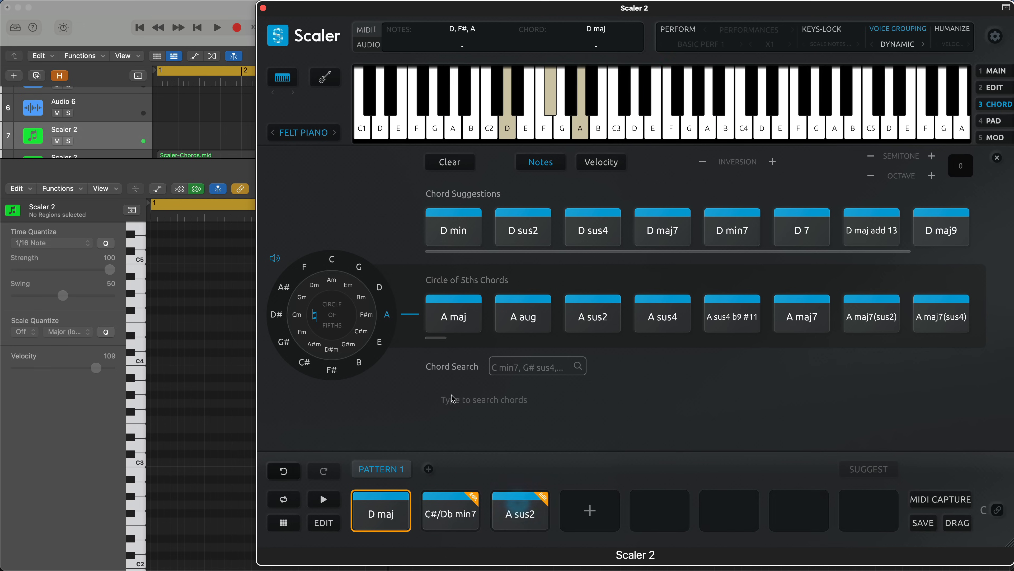
left_click(359, 267)
left_click_drag(439, 310, 591, 505)
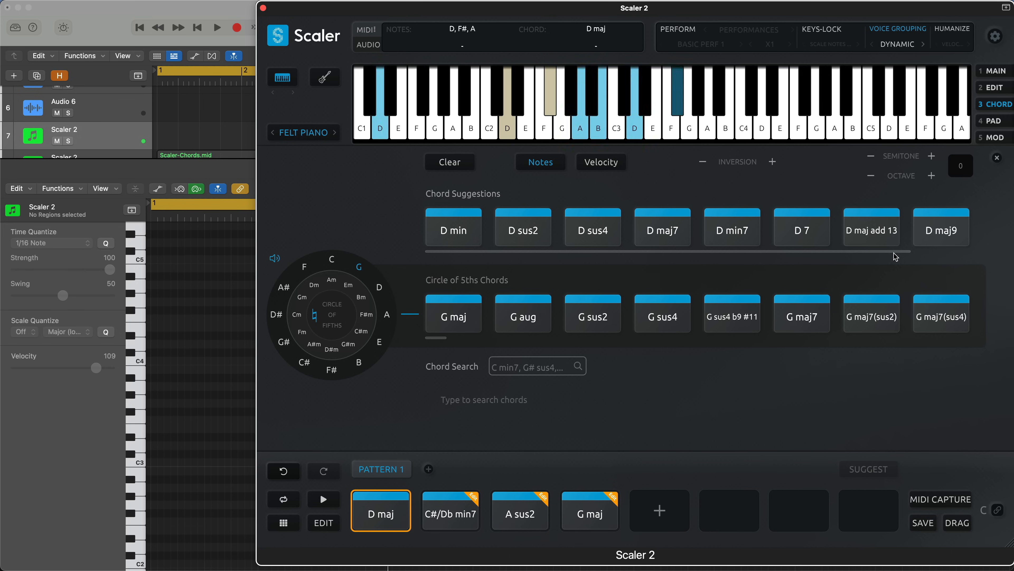
Return to the main page, select all four chords of Pattern 1 and run scale detection on them
left_click(995, 70)
left_click_drag(622, 466, 392, 537)
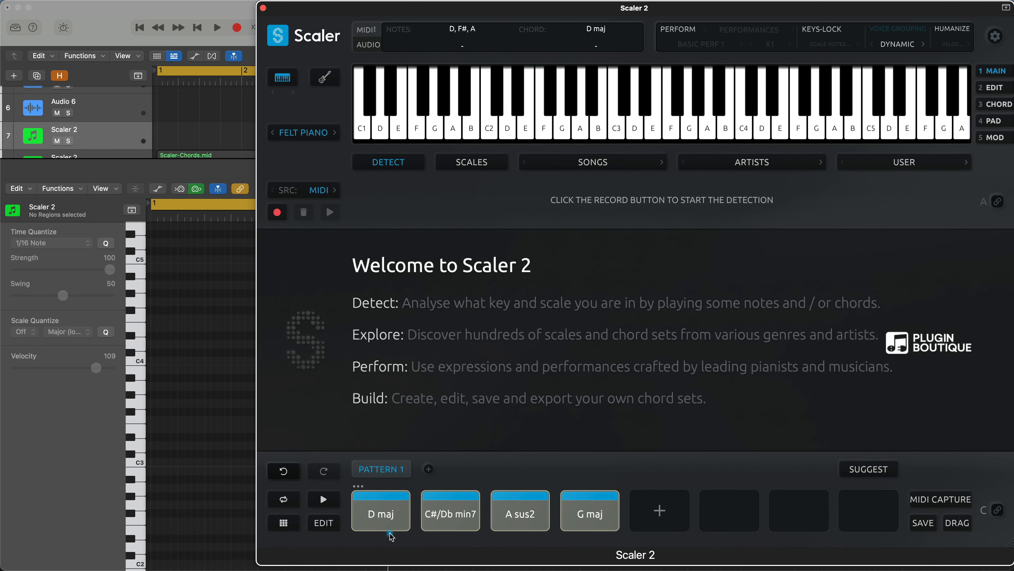
right_click(385, 510)
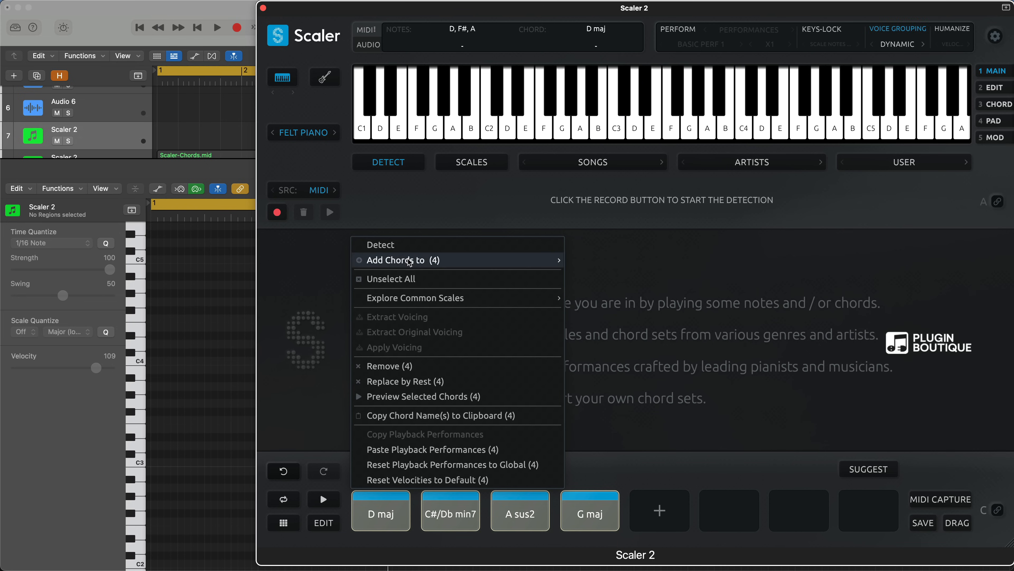
left_click(409, 245)
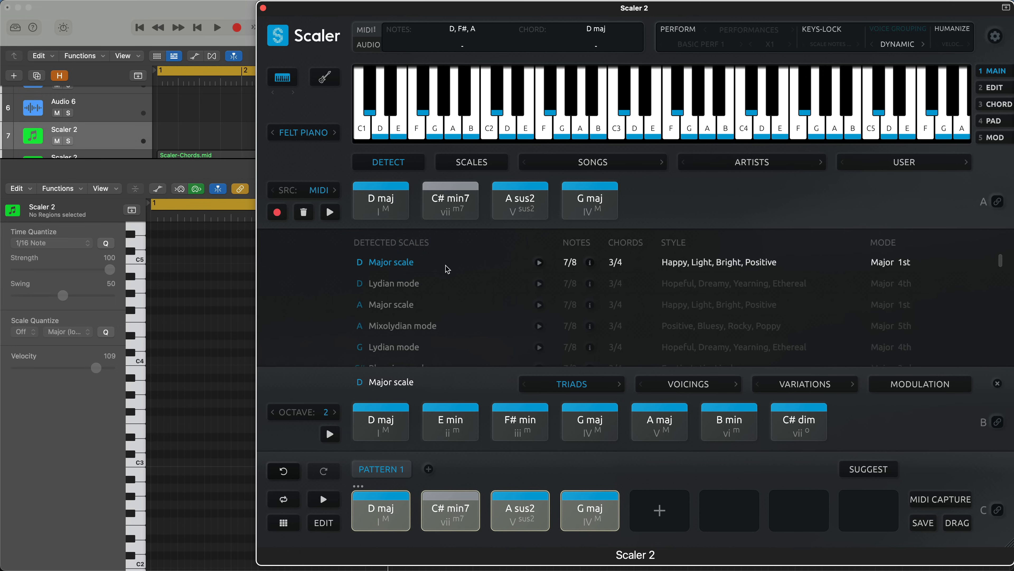
Play the C# min7 chord in Pattern 1 to hear how it sounds
left_click(474, 502)
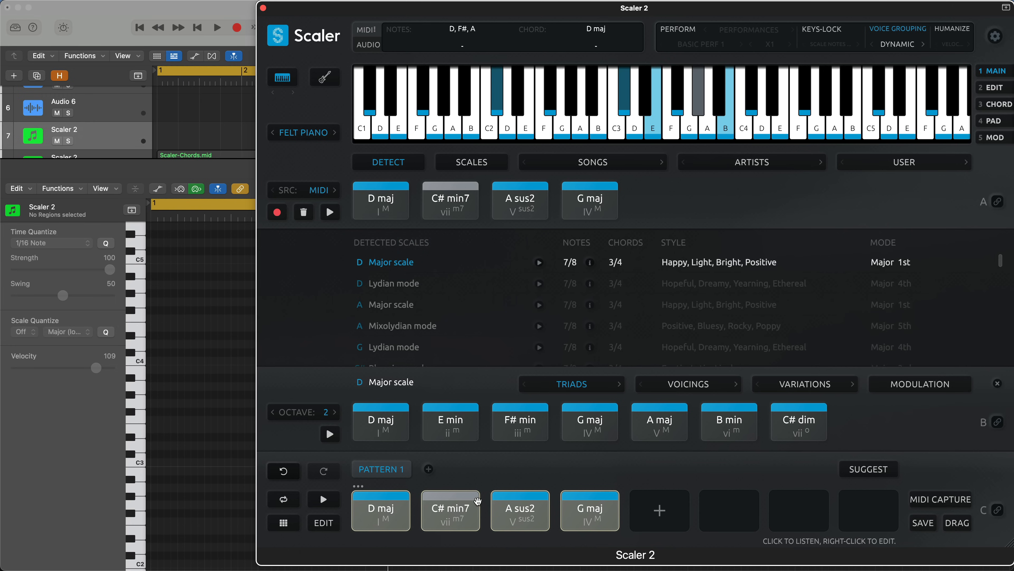
left_click(460, 502)
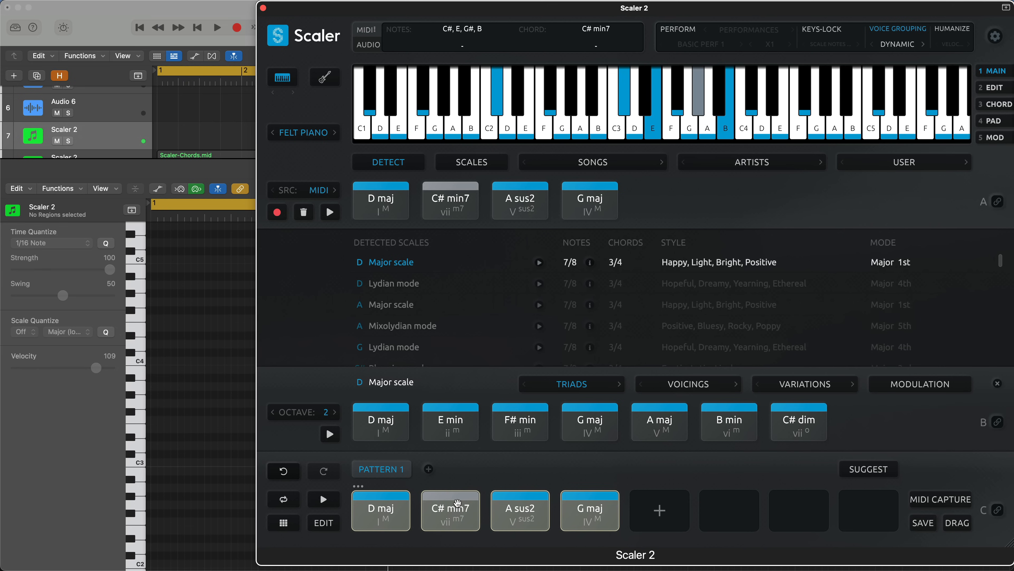
left_click(438, 512)
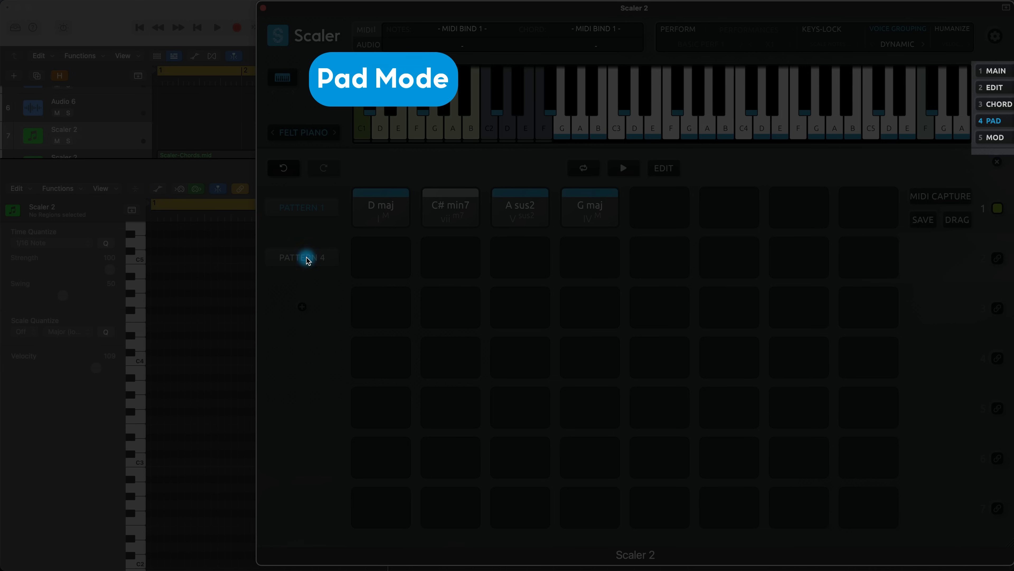
Add two empty patterns to the pad grid and make Pattern 1 the active pattern
left_click(303, 257)
left_click(304, 307)
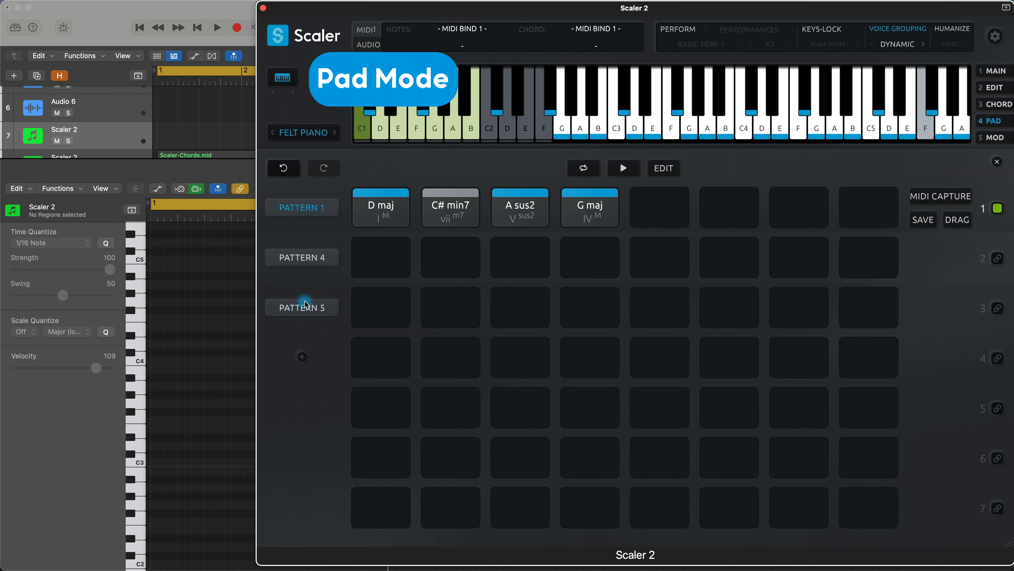
double_click(305, 209)
left_click(334, 185)
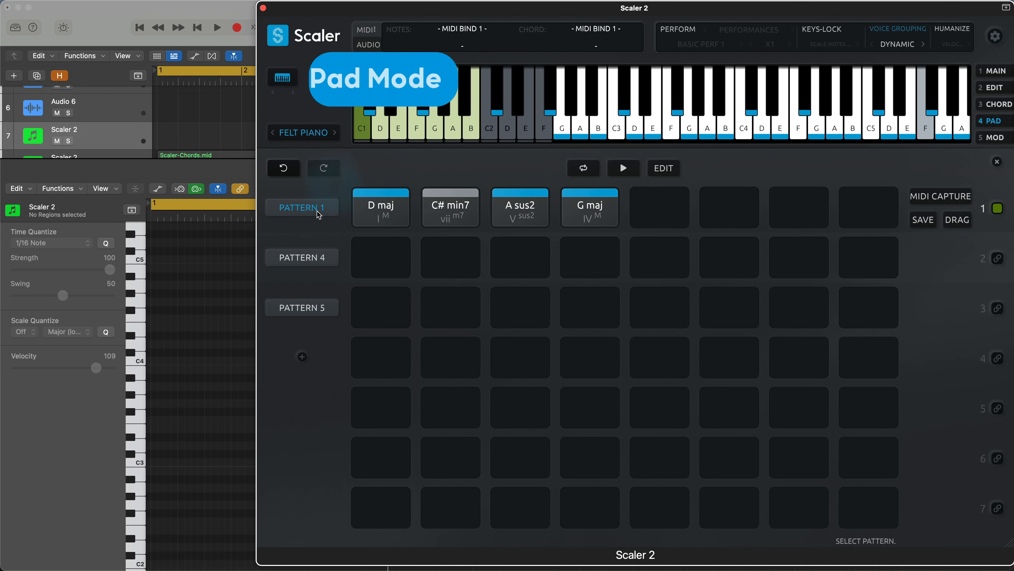
Rearrange the pads: C# min7 and A sus2 in Pattern 4, and G maj, D maj, G maj, G maj in Pattern 1, and play the last pad
left_click(385, 198)
left_click_drag(427, 208, 382, 258)
left_click(514, 218)
left_click_drag(514, 218, 450, 257)
left_click_drag(382, 211, 450, 208)
left_click_drag(579, 205, 384, 207)
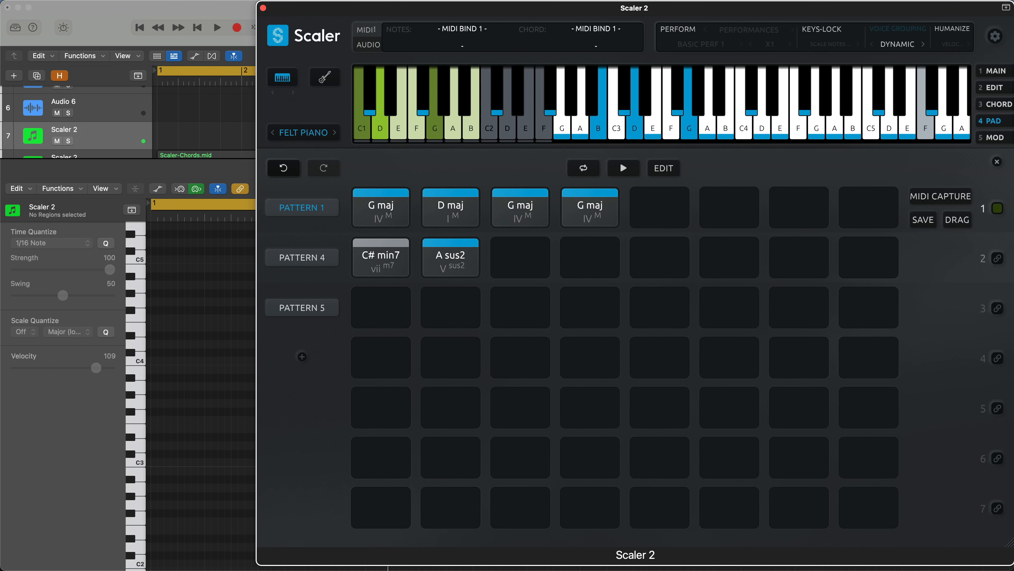
left_click(590, 208)
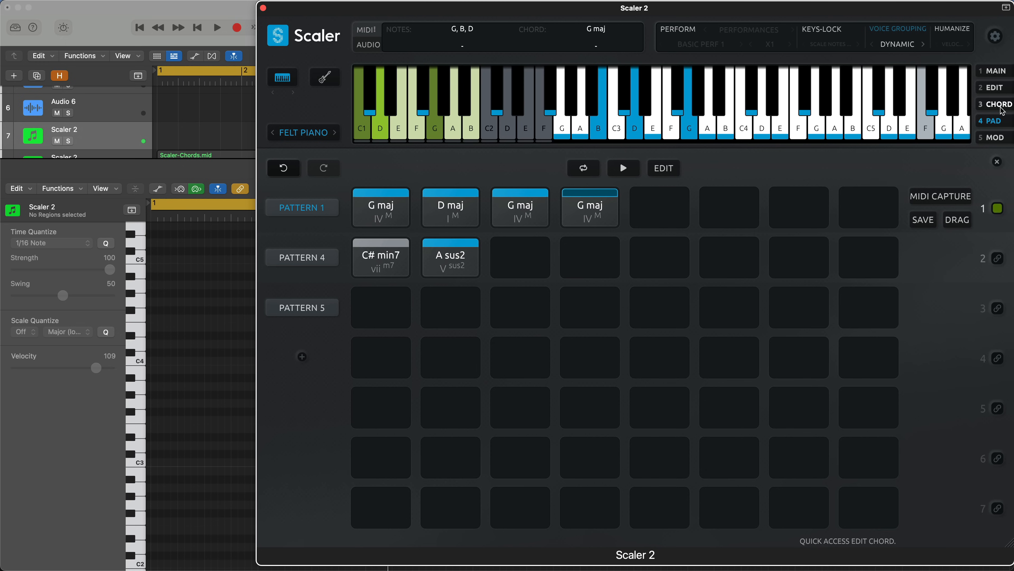
View the rearranged progression on the modulation page and return to the main page
left_click(996, 140)
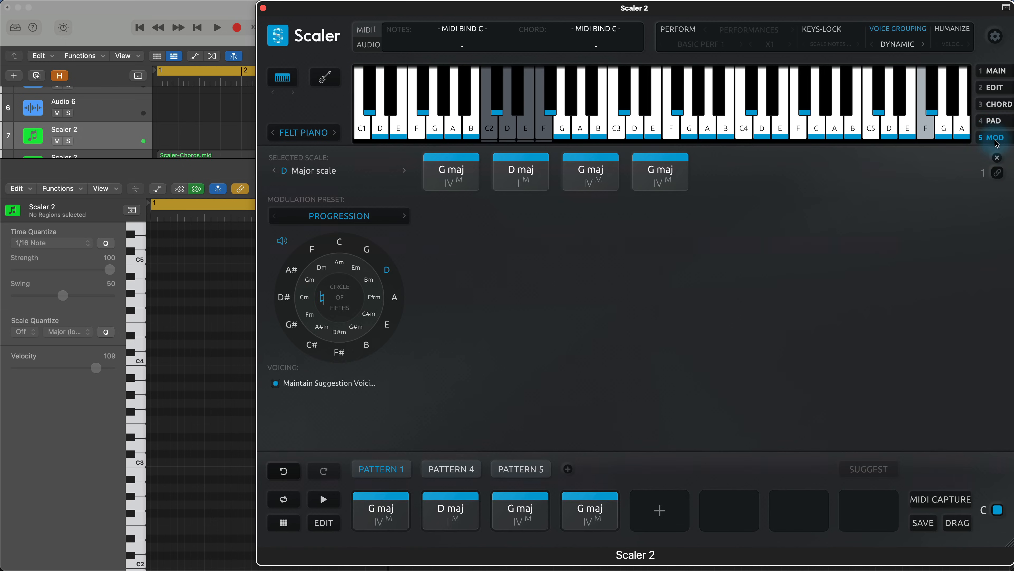
left_click(994, 70)
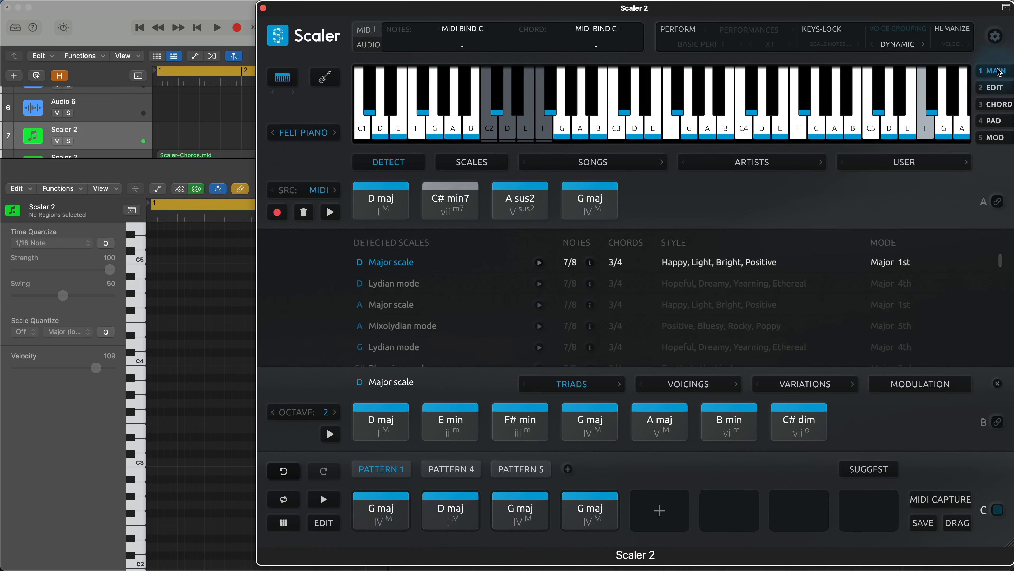